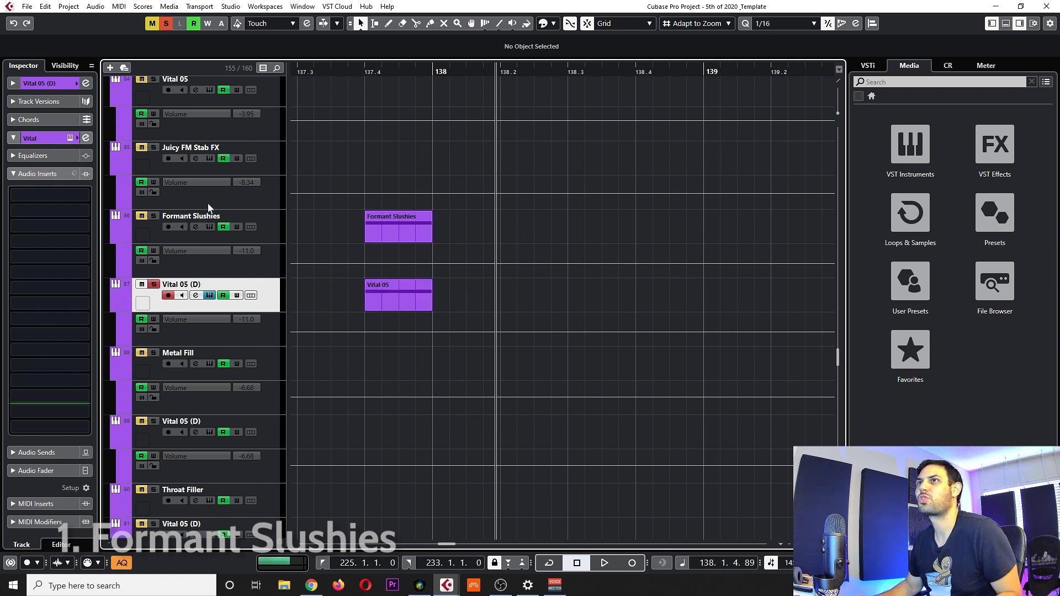
# Audition the Vital 05 (D) track directly below Formant Slushies.
pyautogui.click(208, 218)
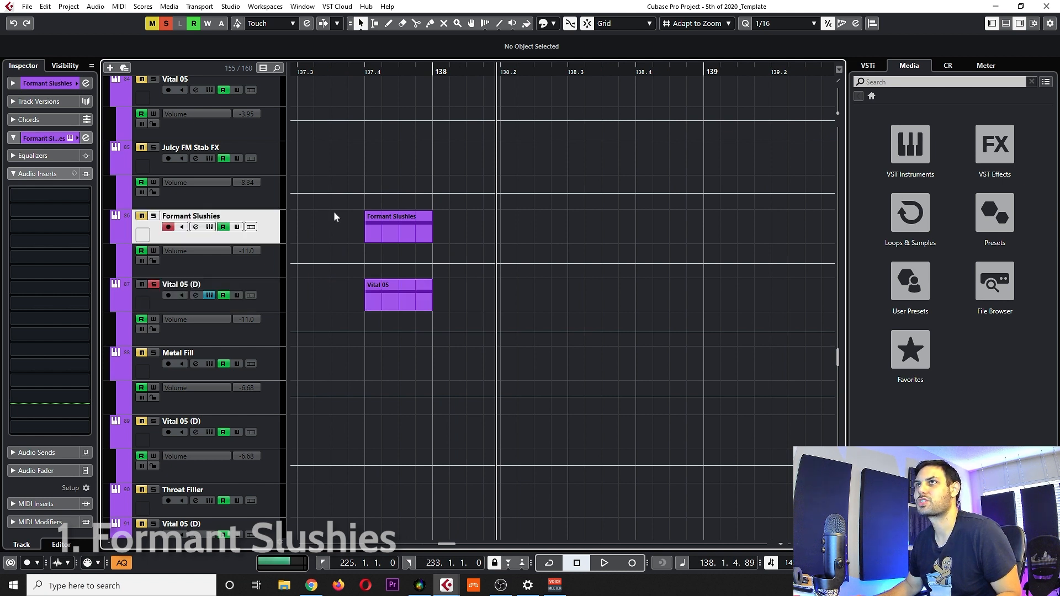
pyautogui.click(271, 304)
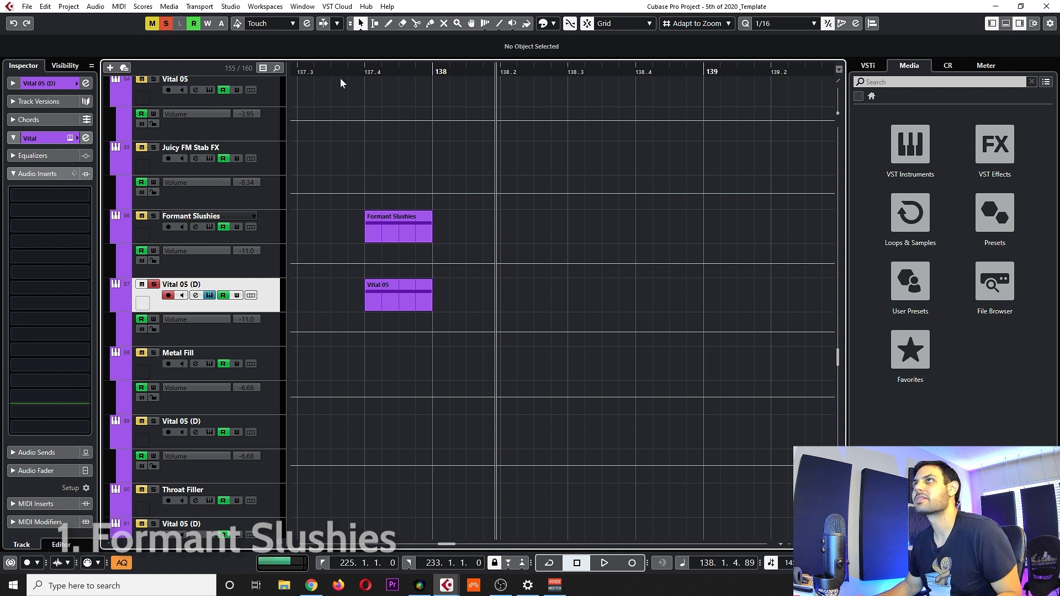
pyautogui.press('space')
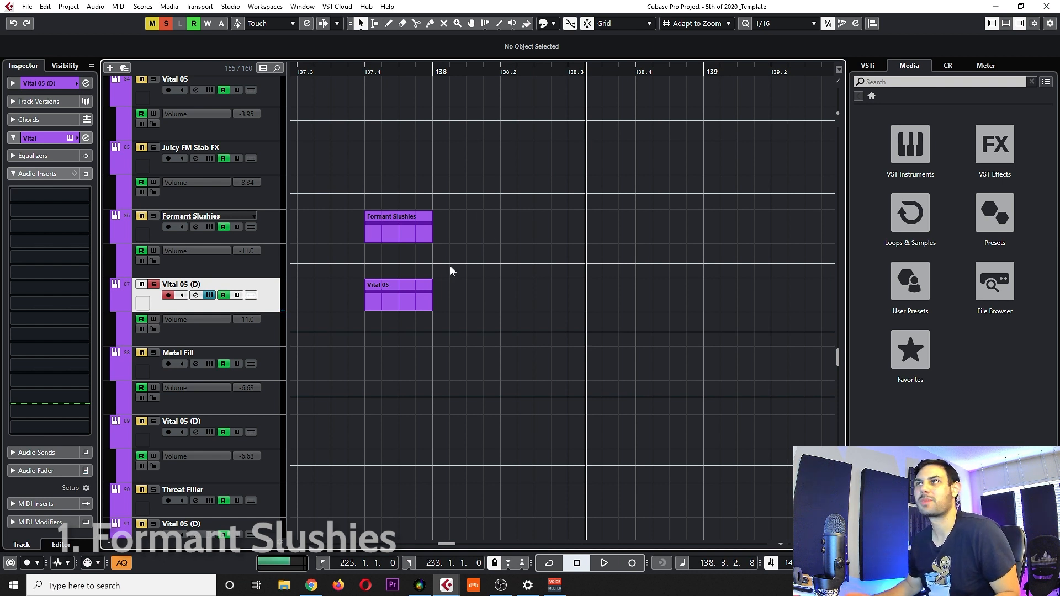
# Open the synth on the Formant Slushies track and load the Creepy Solar wavetable into oscillator 1.
pyautogui.click(276, 233)
pyautogui.click(209, 227)
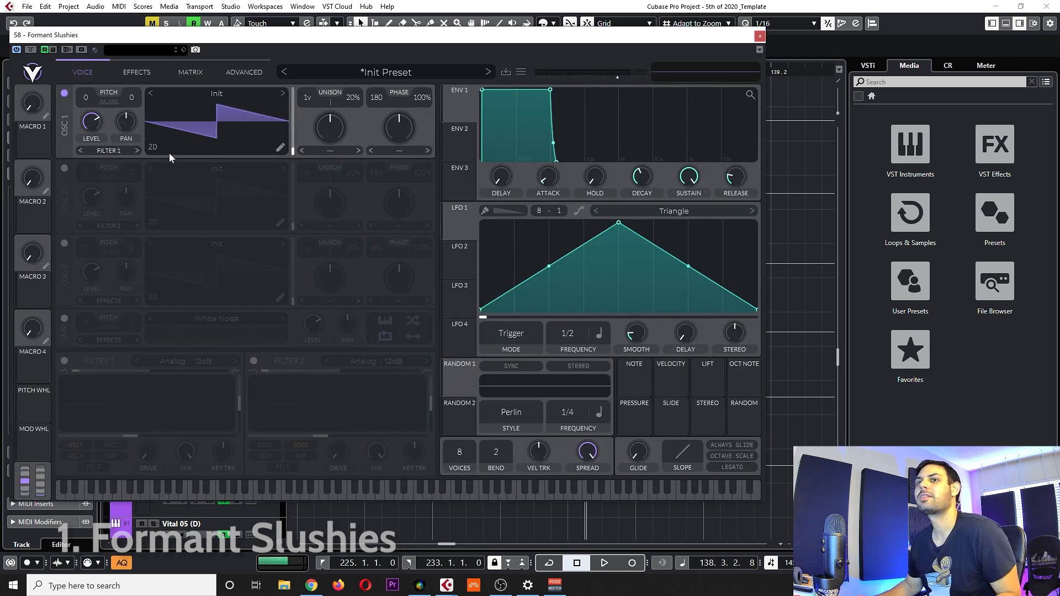
pyautogui.click(234, 95)
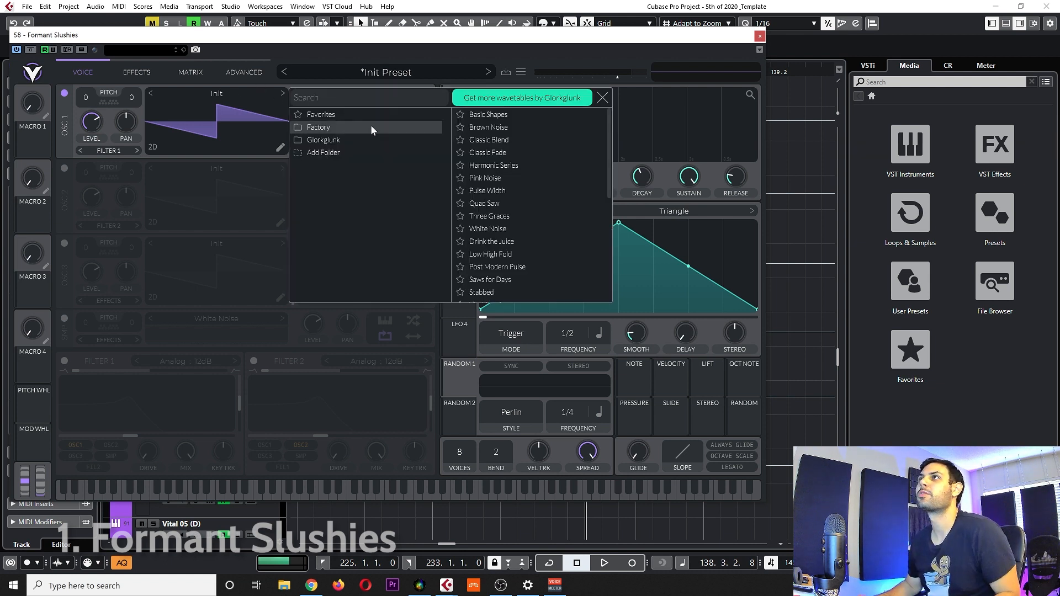
pyautogui.scroll(-5, 553, 152)
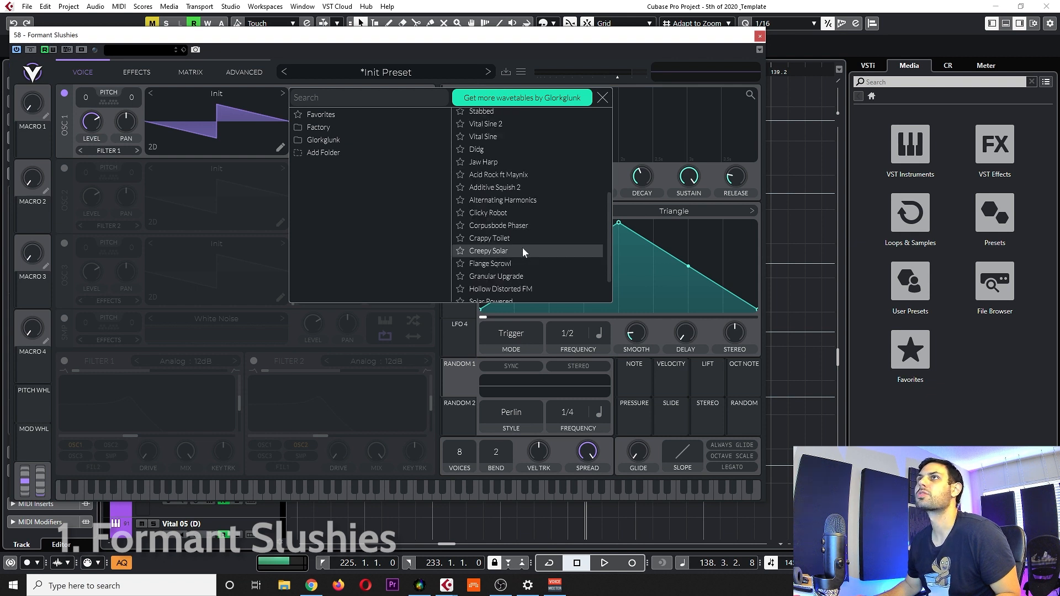
pyautogui.click(522, 250)
# Enable oscillator 2 at level 0 with the Basic Shapes wavetable, its frame raised slightly to a rounded, squarish wave.
pyautogui.click(69, 177)
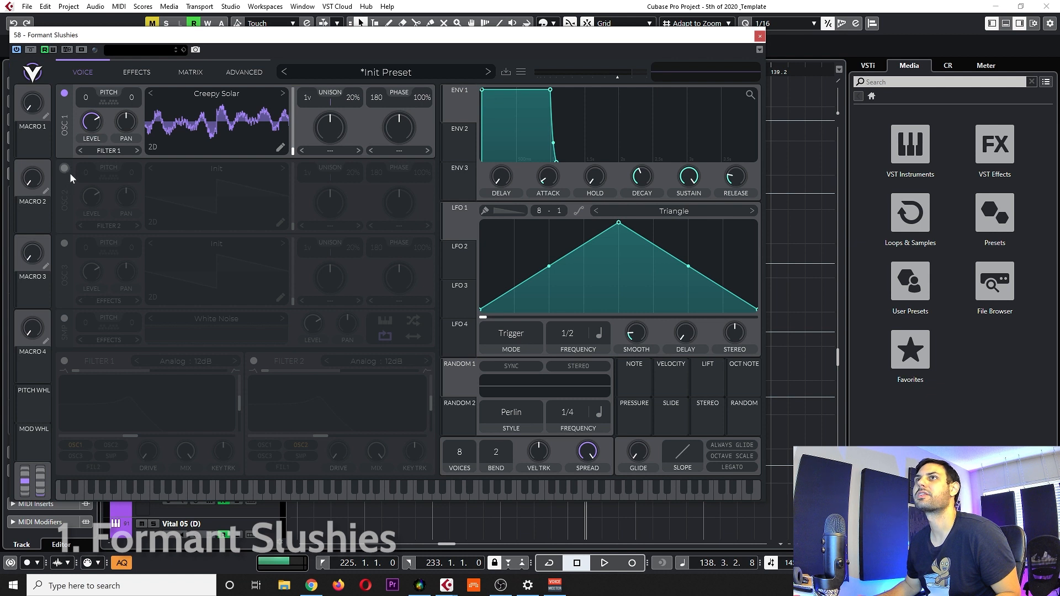
pyautogui.click(64, 168)
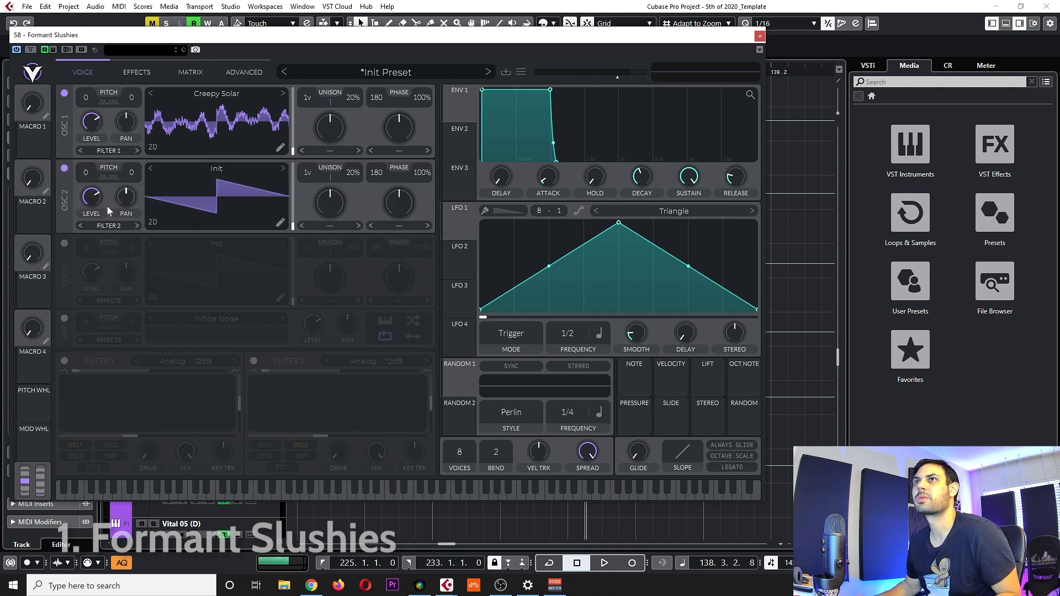
pyautogui.moveTo(87, 198)
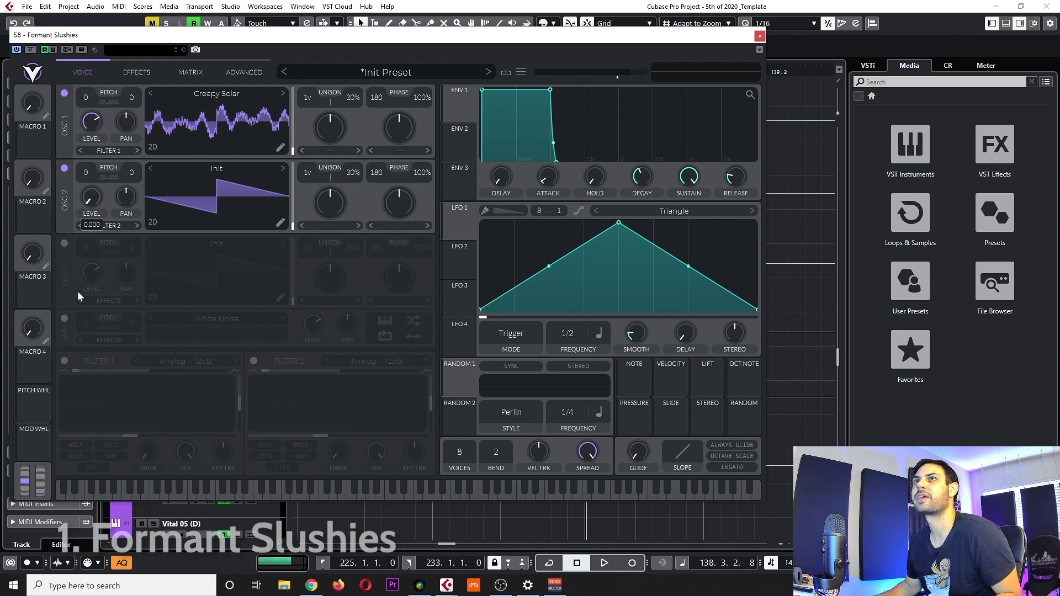
pyautogui.click(216, 168)
pyautogui.click(516, 191)
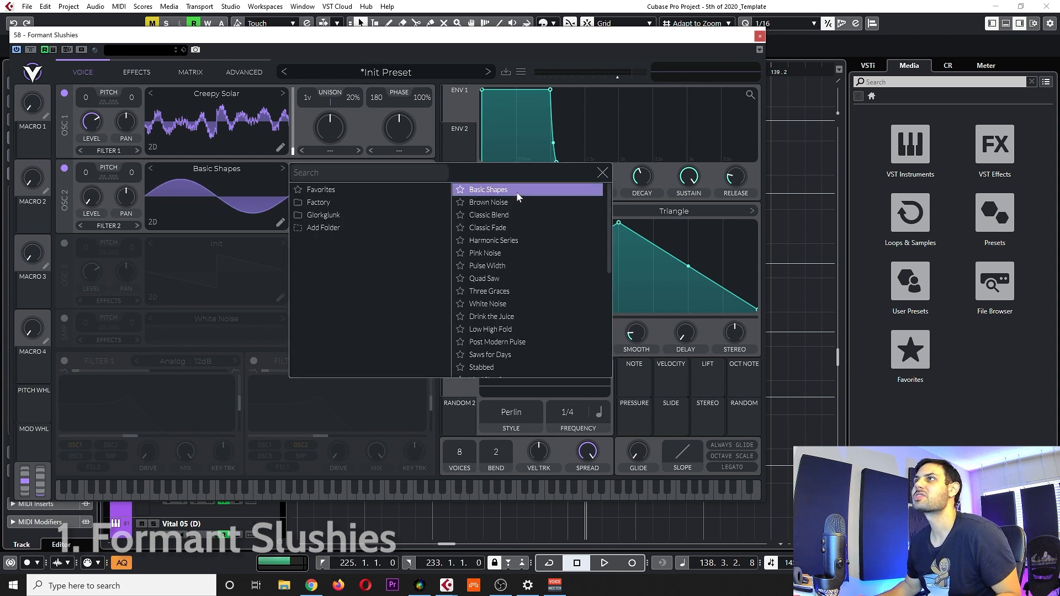
pyautogui.click(237, 199)
pyautogui.moveTo(289, 221); pyautogui.dragTo(293, 215)
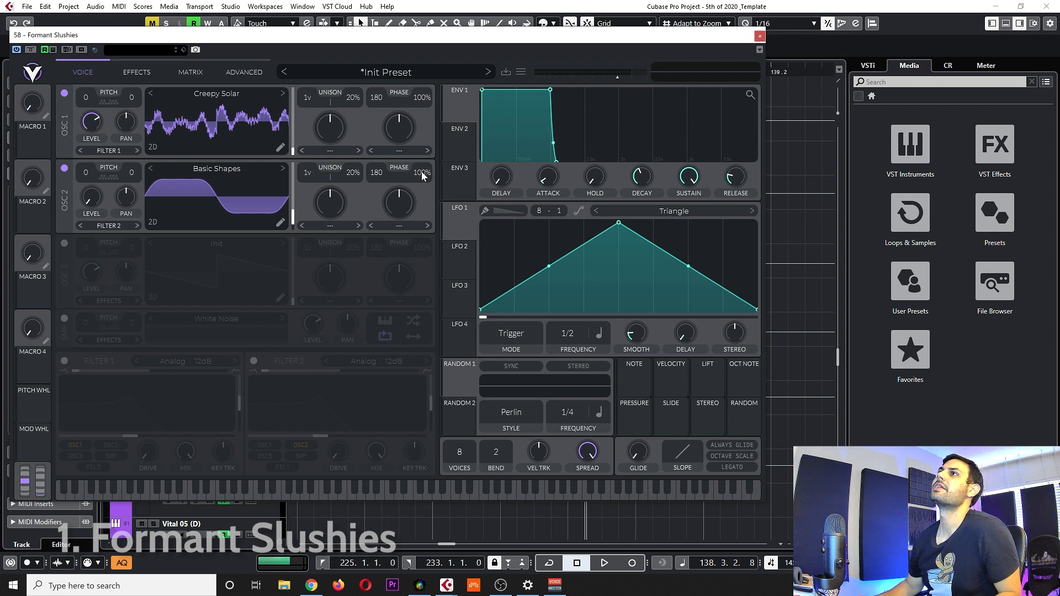
# Set the phase randomization of both oscillators to 0%.
pyautogui.moveTo(422, 171); pyautogui.dragTo(379, 311)
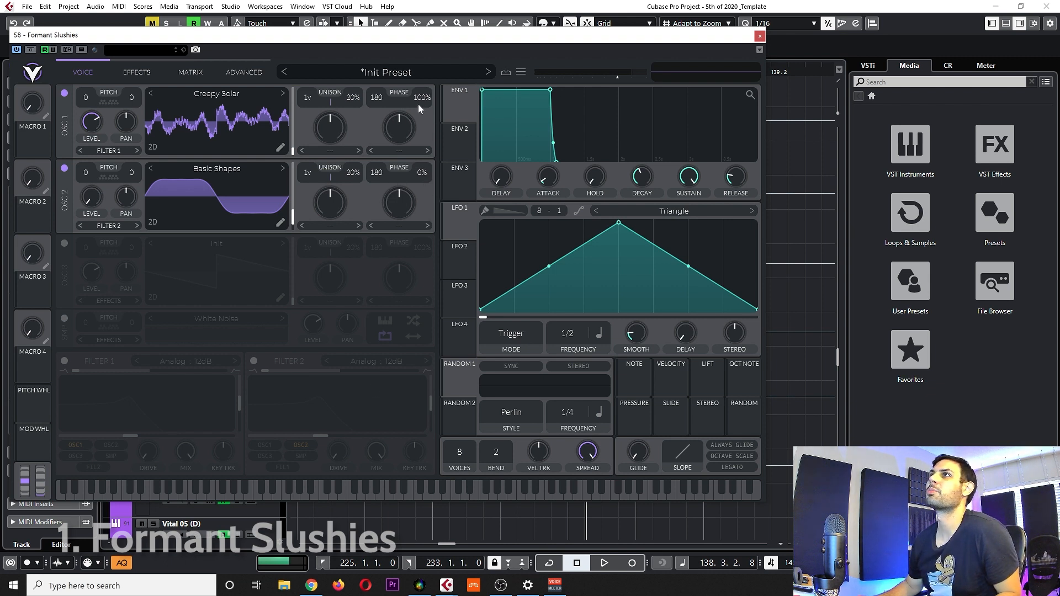
pyautogui.moveTo(417, 92); pyautogui.dragTo(375, 356)
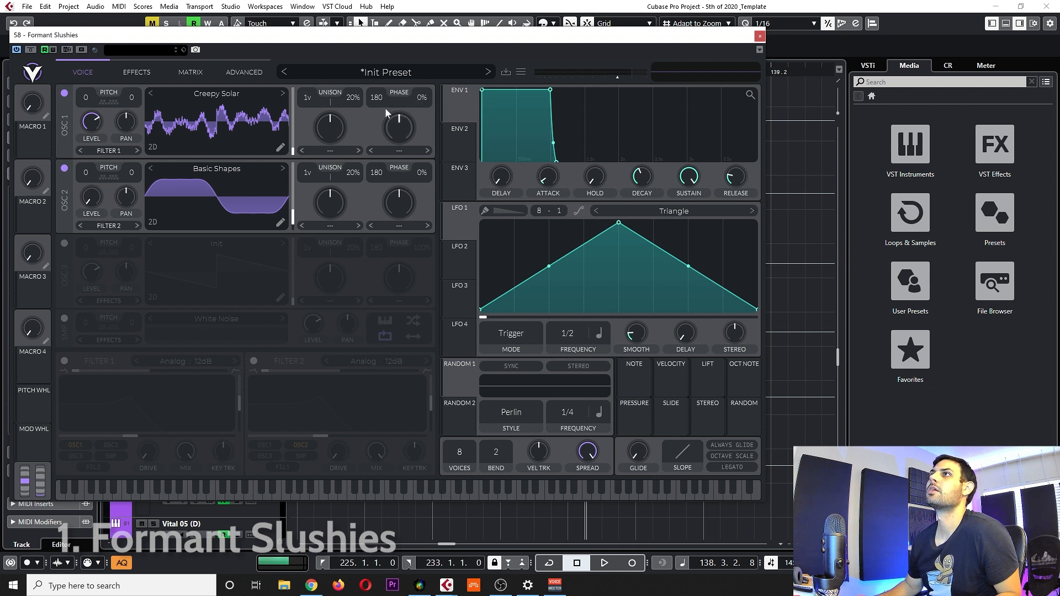
# Apply FM Osc 2 to oscillator 1 at a positive amount below halfway and transpose oscillator 2 to -12 semitones.
pyautogui.click(396, 152)
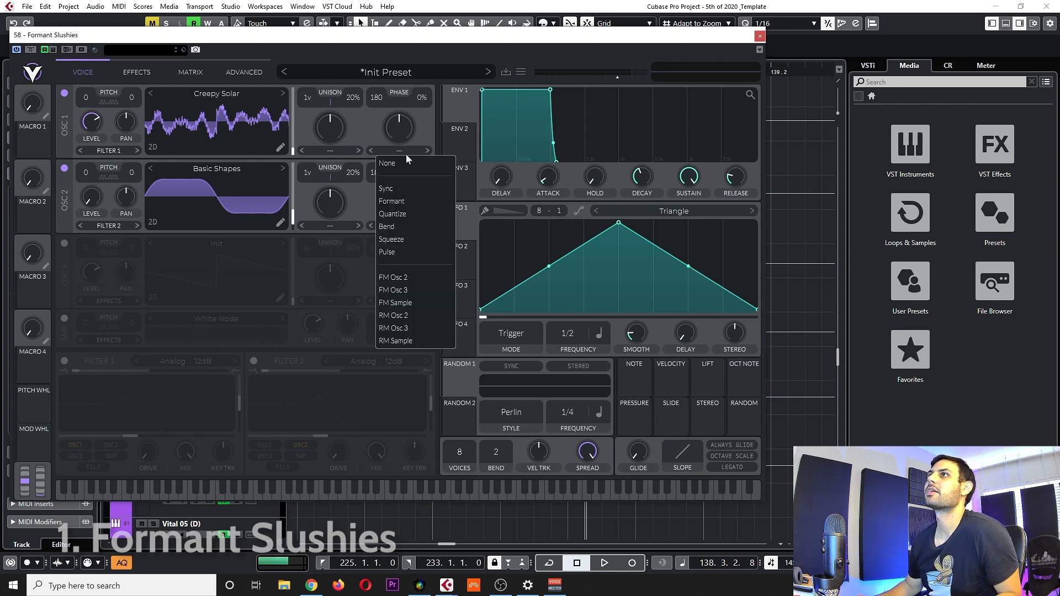
pyautogui.click(394, 277)
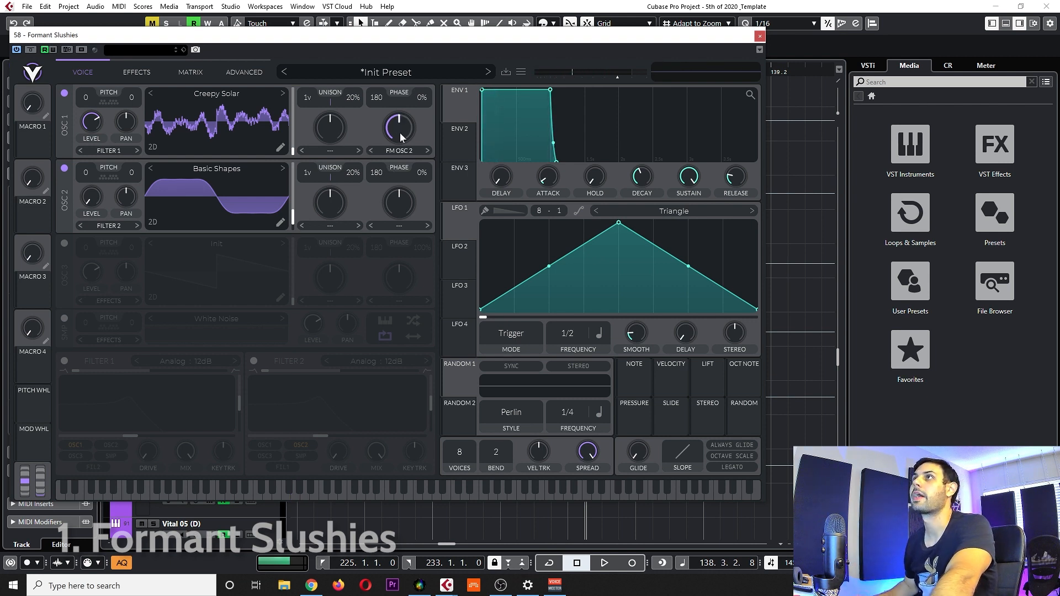
pyautogui.moveTo(395, 134); pyautogui.dragTo(394, 141)
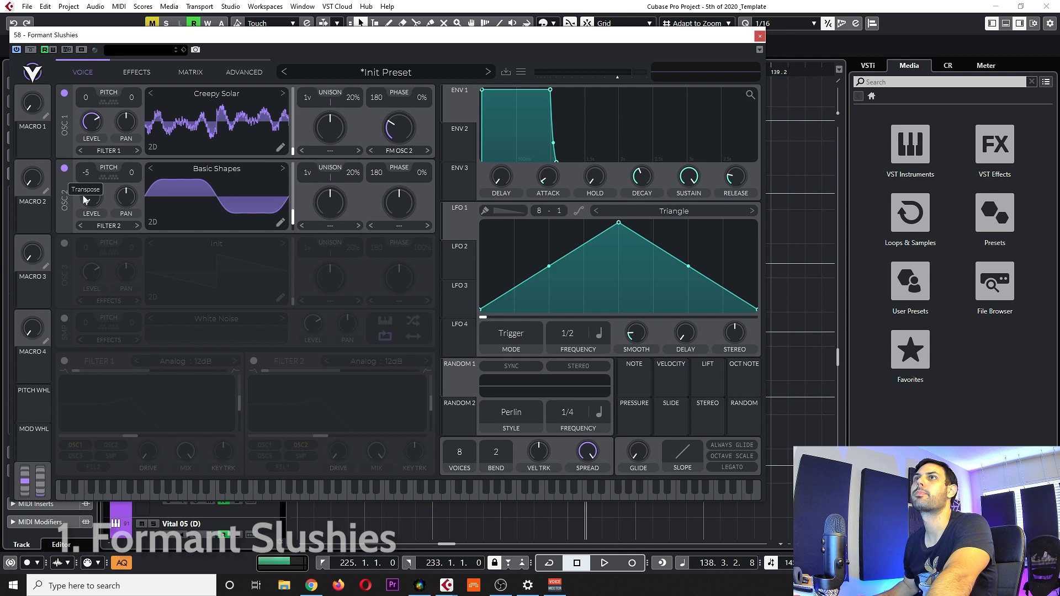
pyautogui.moveTo(82, 216)
pyautogui.mouseDown()
pyautogui.moveTo(81, 267)
pyautogui.moveTo(81, 237)
pyautogui.mouseUp()
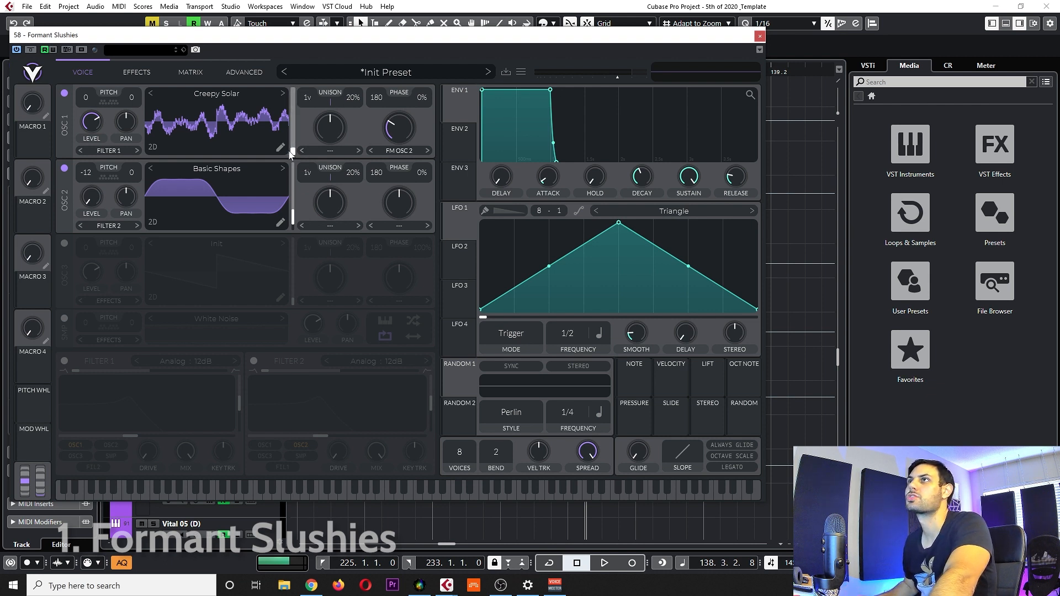
# Move oscillator 1's wavetable frame to about 42 and set its spectral morph to Spectral Time Skew.
pyautogui.moveTo(293, 157); pyautogui.dragTo(301, 144)
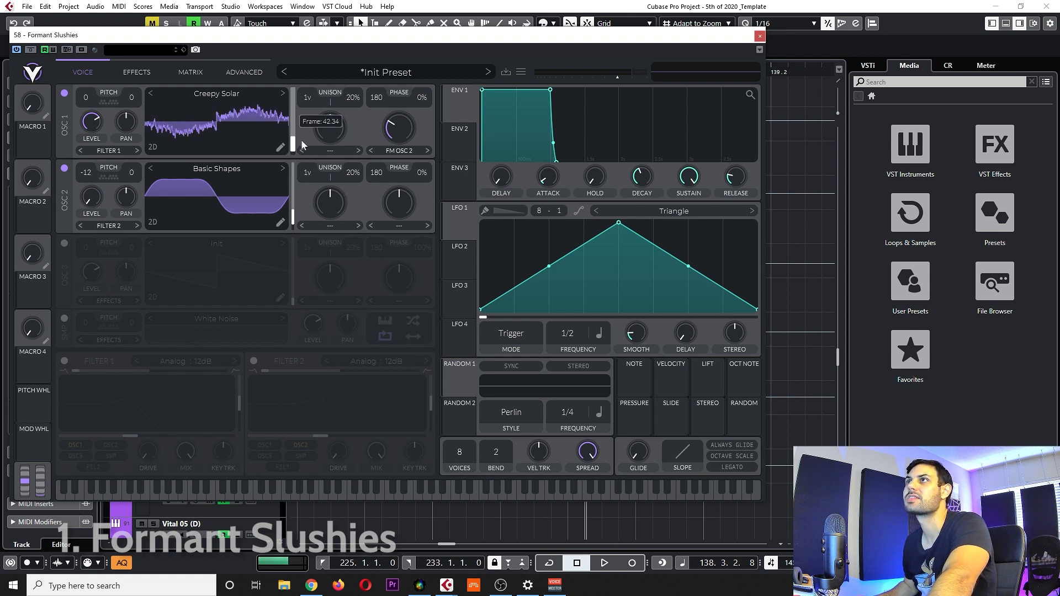
pyautogui.click(334, 148)
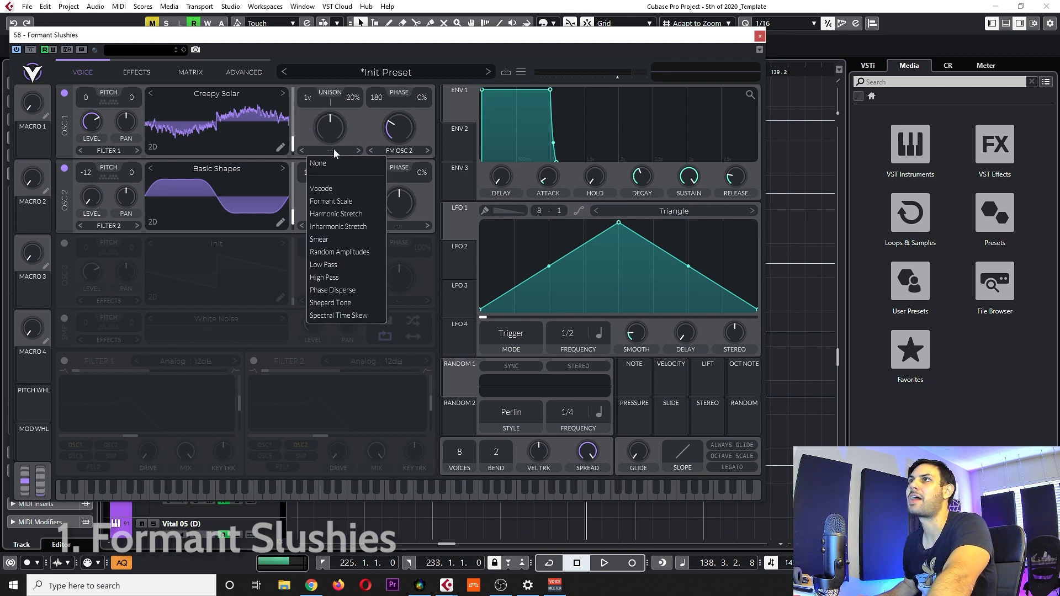
pyautogui.click(354, 316)
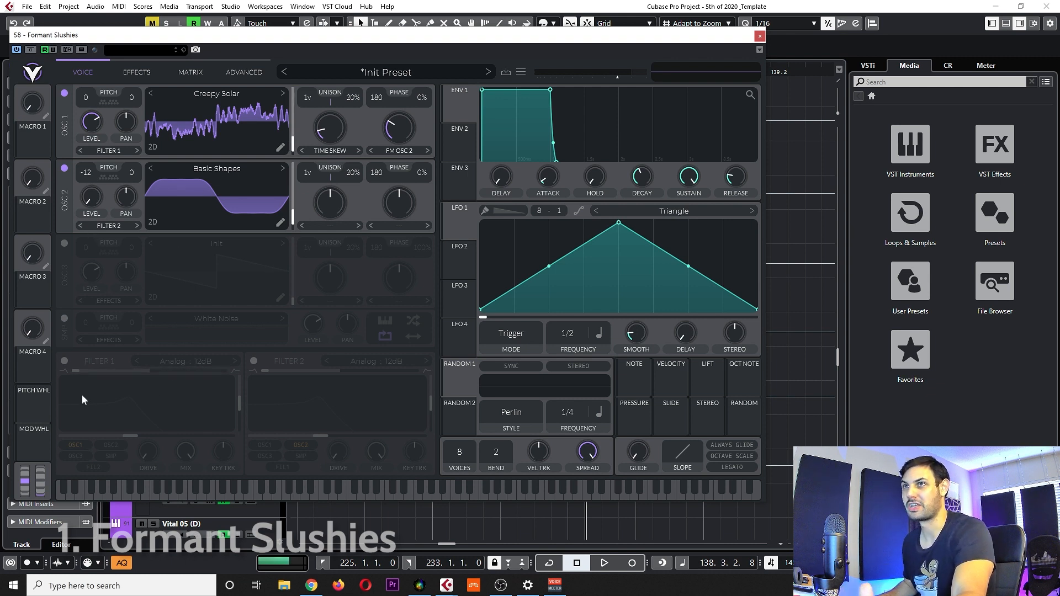
# Enable Filter 1 as a Formant AOIE filter and lower its peak amount.
pyautogui.click(65, 361)
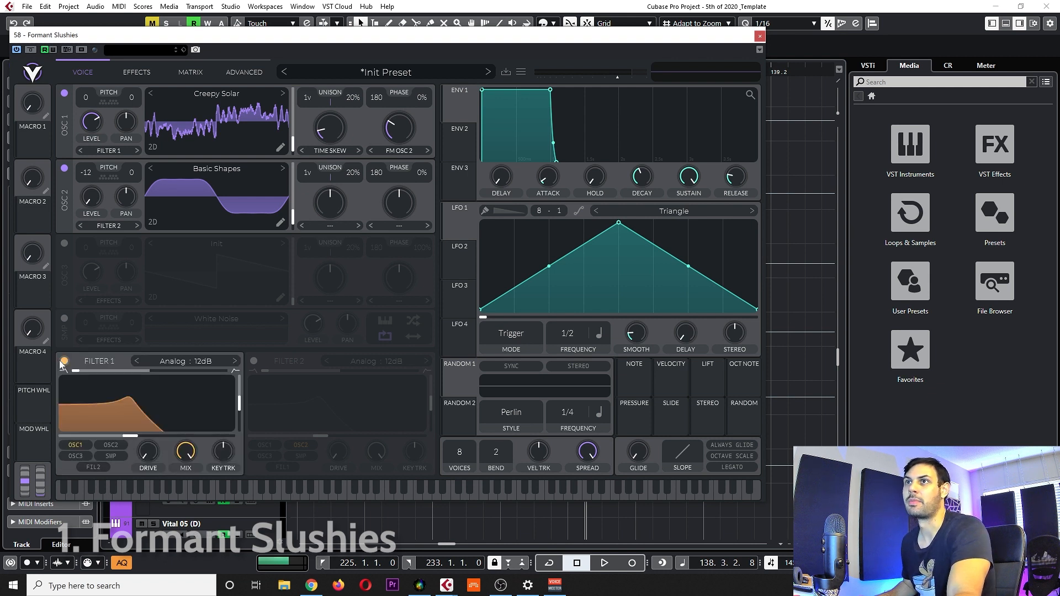
pyautogui.click(165, 366)
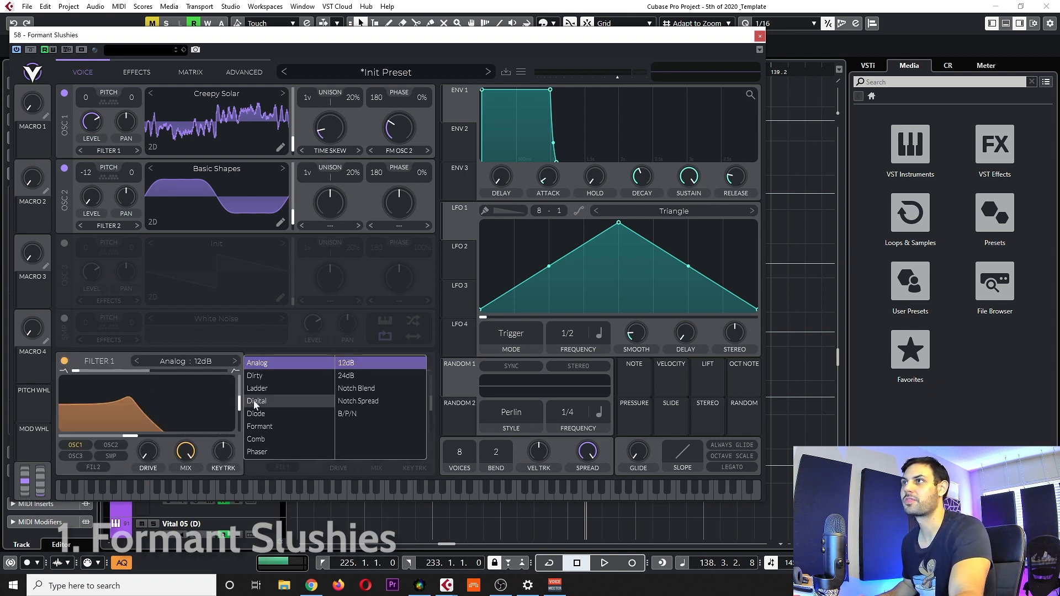
pyautogui.click(260, 428)
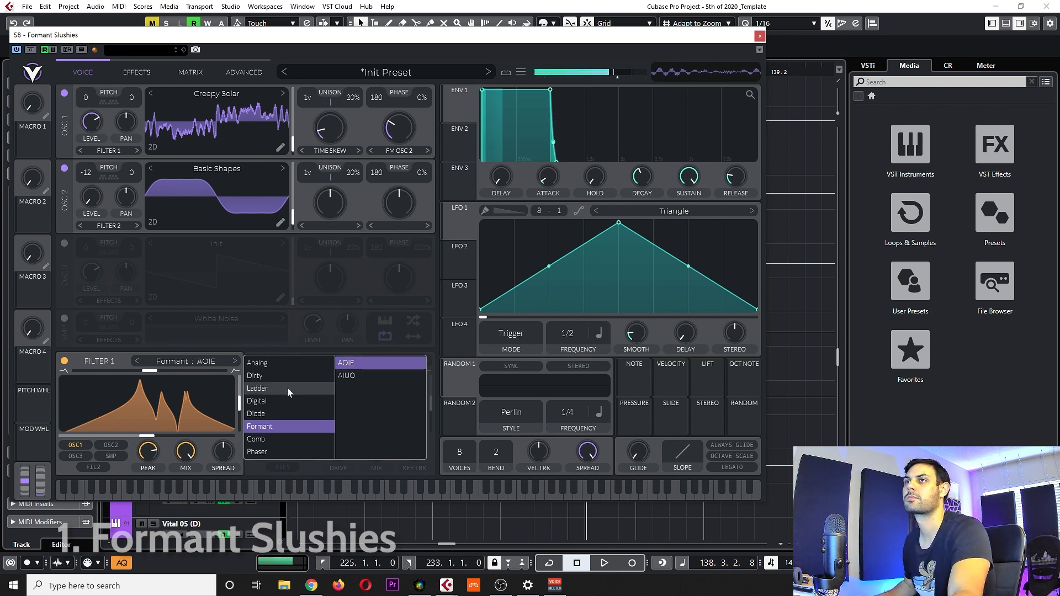
pyautogui.click(149, 382)
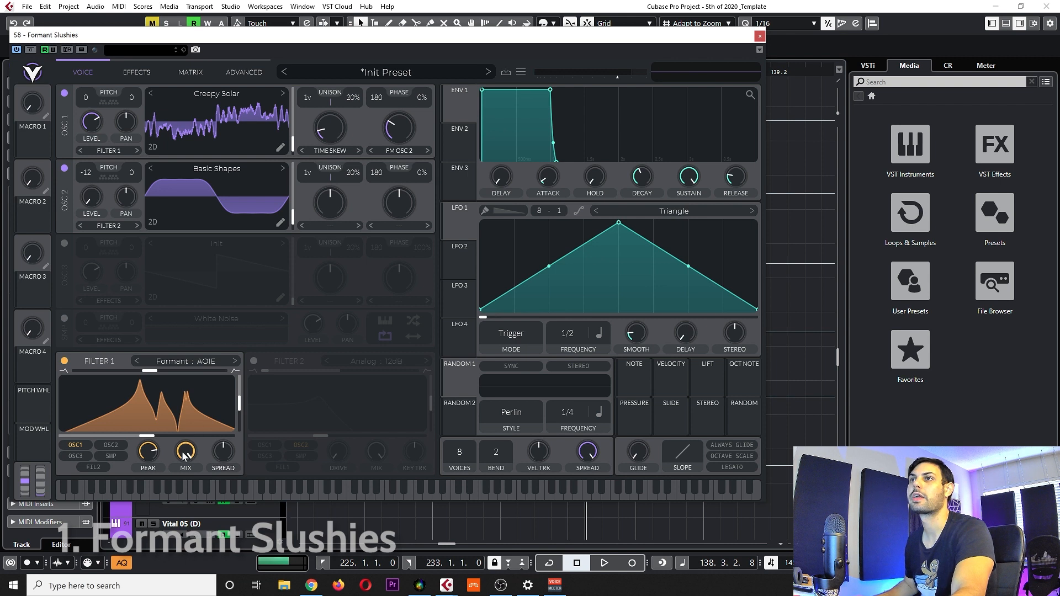
pyautogui.moveTo(152, 459); pyautogui.dragTo(124, 443)
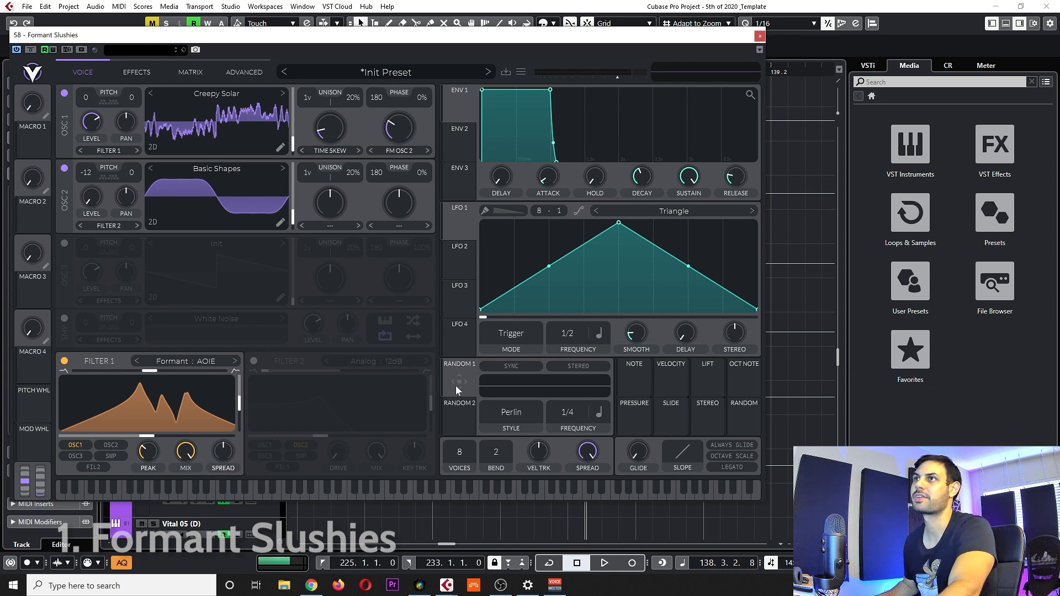
# Modulate Filter 1's formant position with Random 1, using Sample & Hold style, sync and stereo on, and a 1/16 frequency.
pyautogui.moveTo(456, 382); pyautogui.dragTo(149, 382)
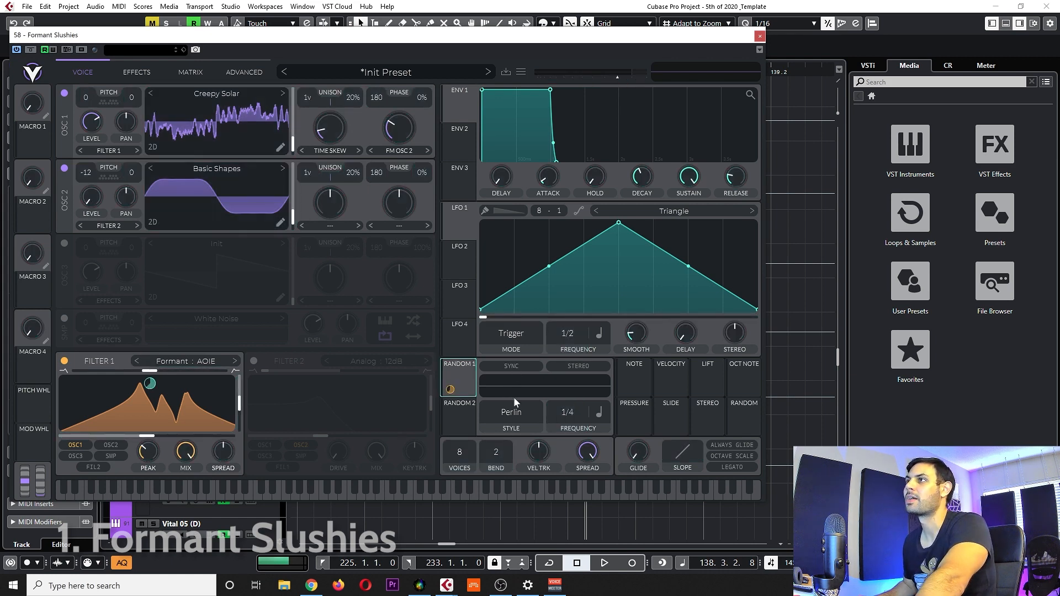
pyautogui.click(513, 413)
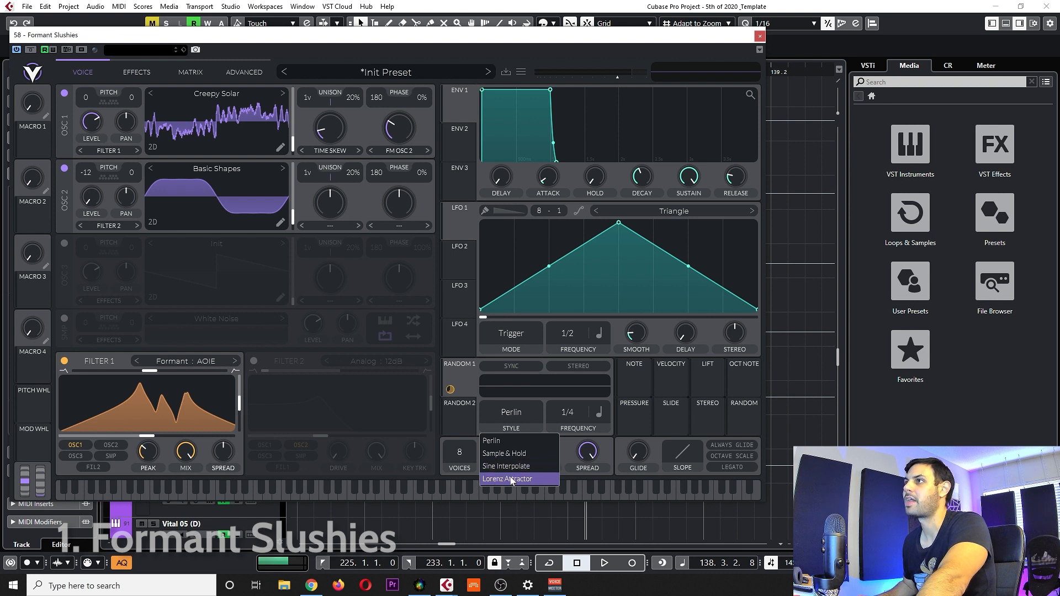
pyautogui.click(504, 453)
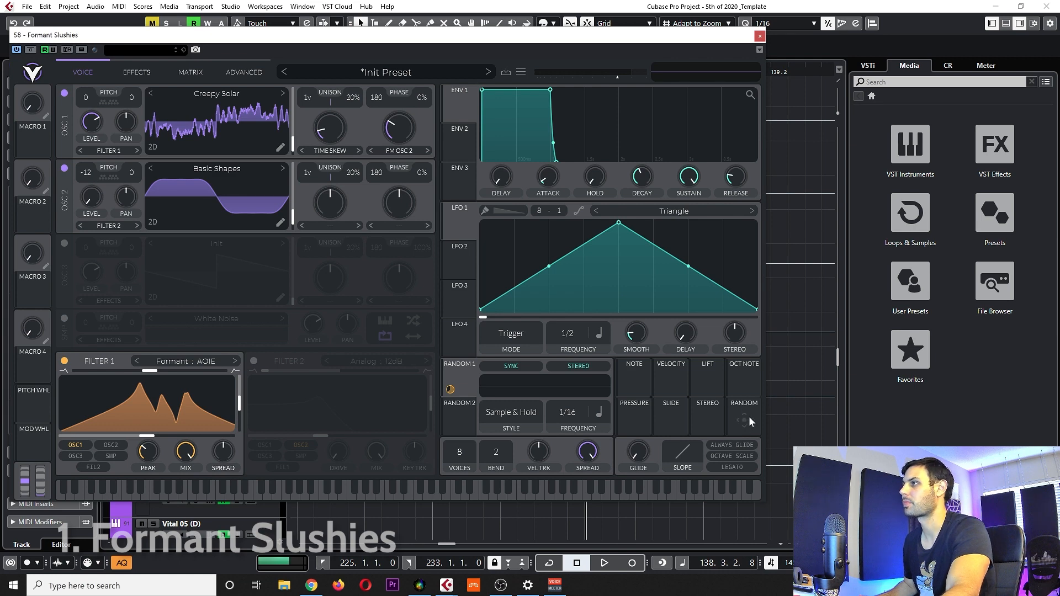
# Assign the per-note Random modulator to oscillator 1's Time Skew amount.
pyautogui.moveTo(744, 417); pyautogui.dragTo(335, 130)
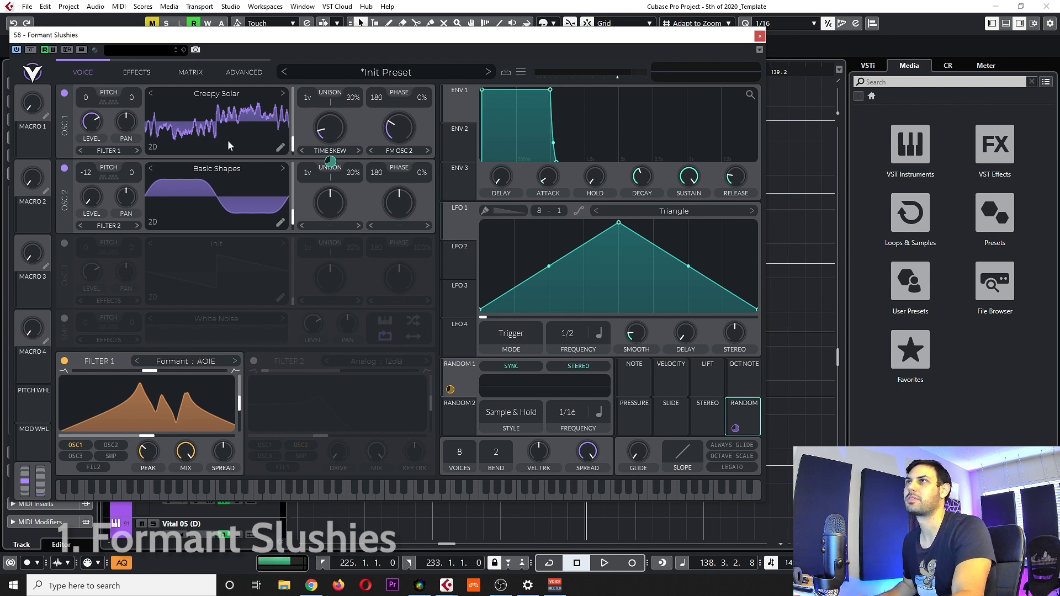
pyautogui.click(634, 523)
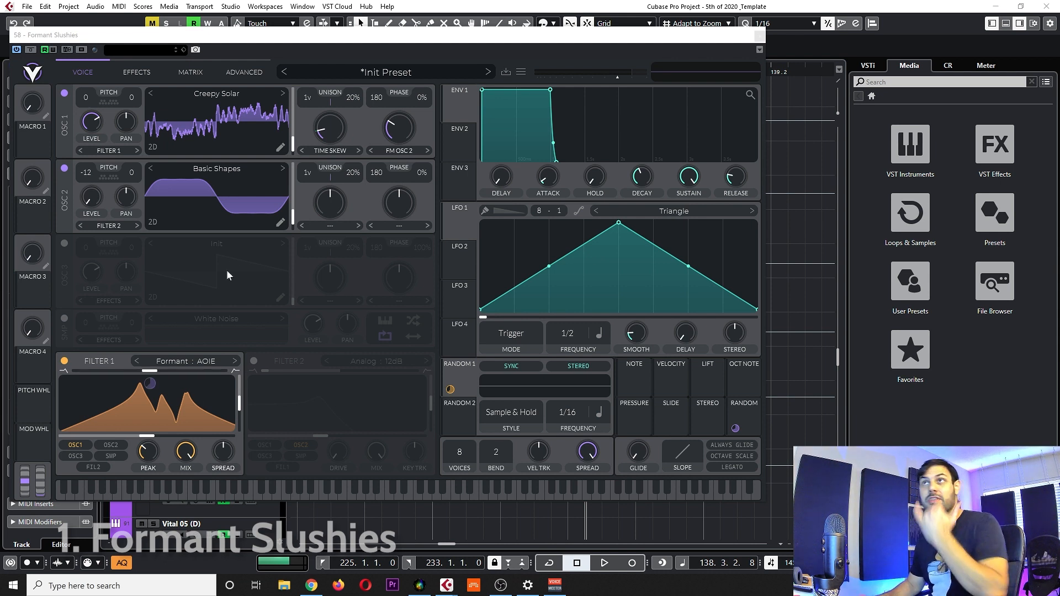
# Enable the Distortion and Delay effects and place Distortion ahead of Delay in the effects chain.
pyautogui.click(142, 74)
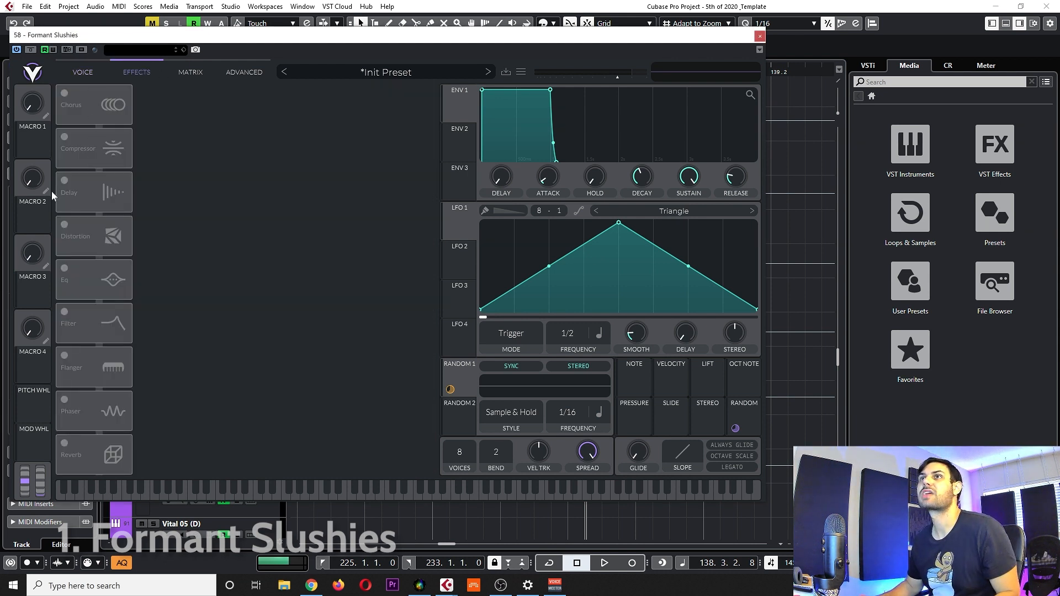
pyautogui.click(66, 226)
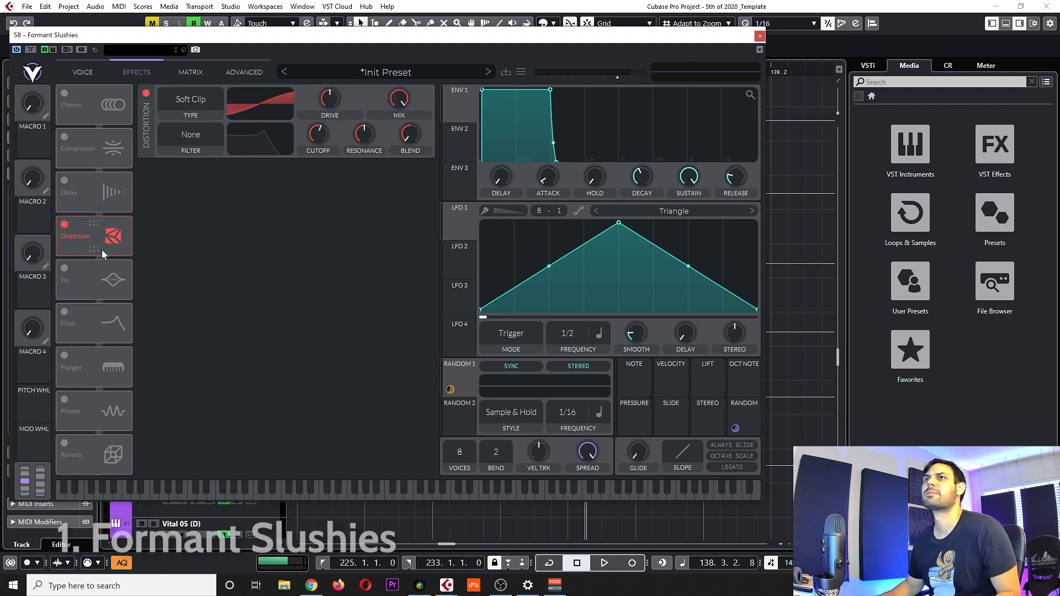
pyautogui.click(64, 208)
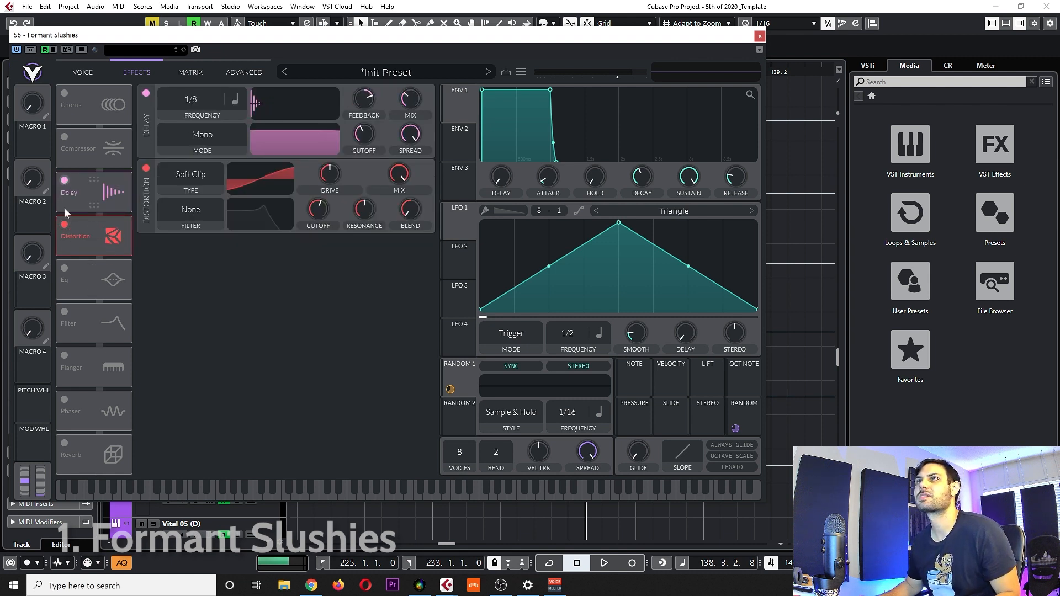
pyautogui.moveTo(99, 242); pyautogui.dragTo(105, 185)
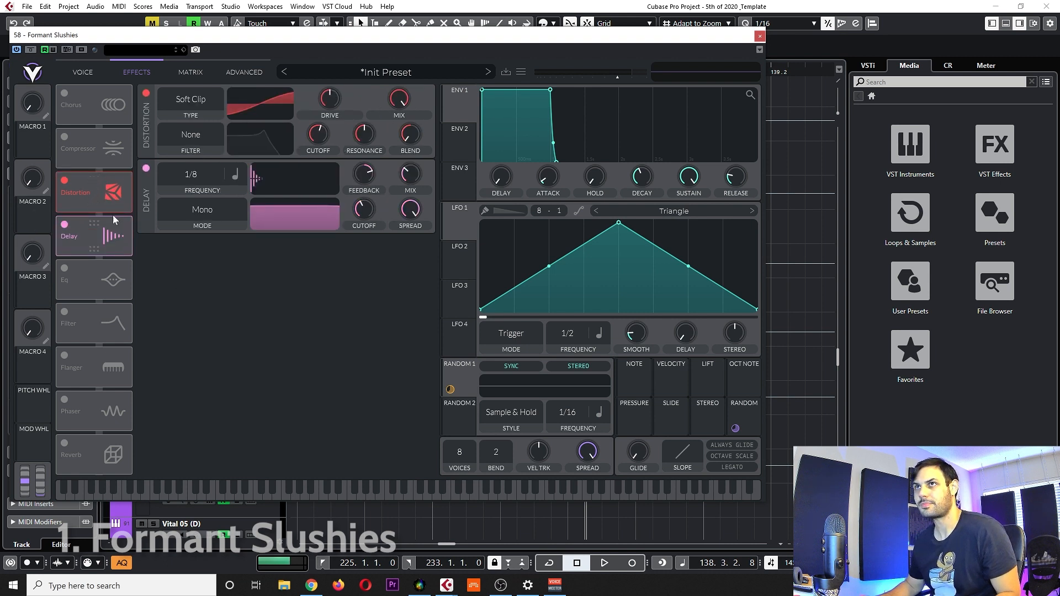
# Set the distortion type to Hard Clip and the delay mode to Ping Pong.
pyautogui.click(194, 102)
pyautogui.click(185, 139)
pyautogui.click(202, 211)
pyautogui.click(188, 264)
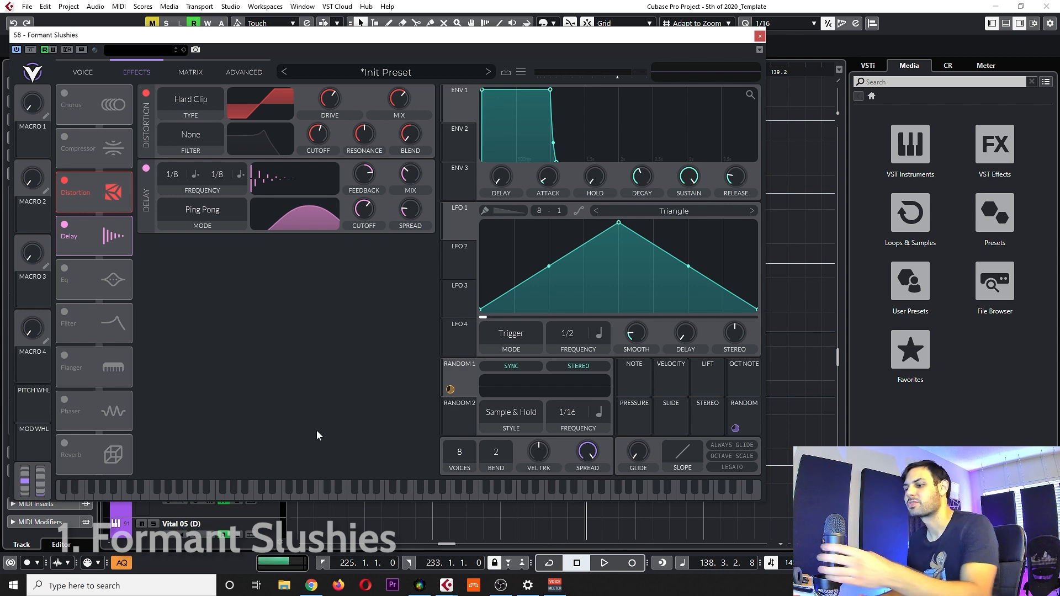
# Close the Formant Slushies synth window and open the track's MIDI part to examine its note pattern.
pyautogui.click(89, 73)
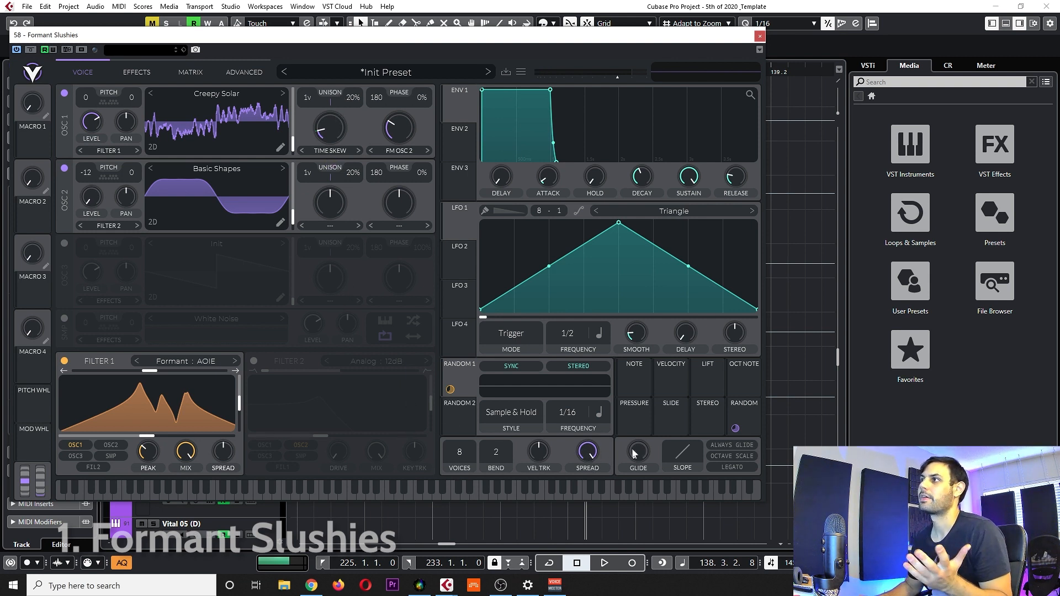
pyautogui.moveTo(736, 429)
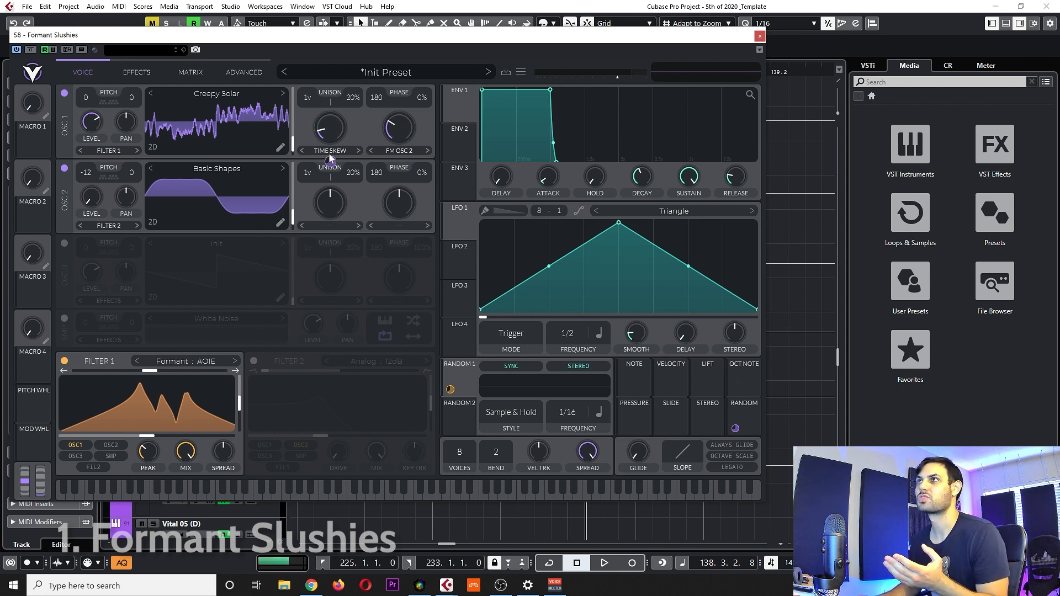
pyautogui.click(759, 37)
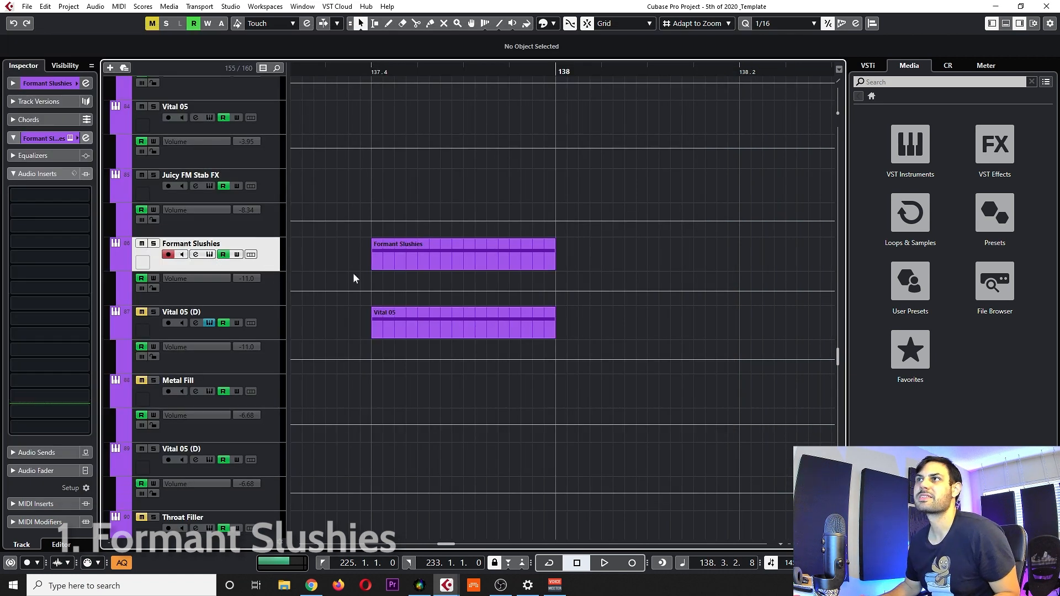
pyautogui.doubleClick(429, 260)
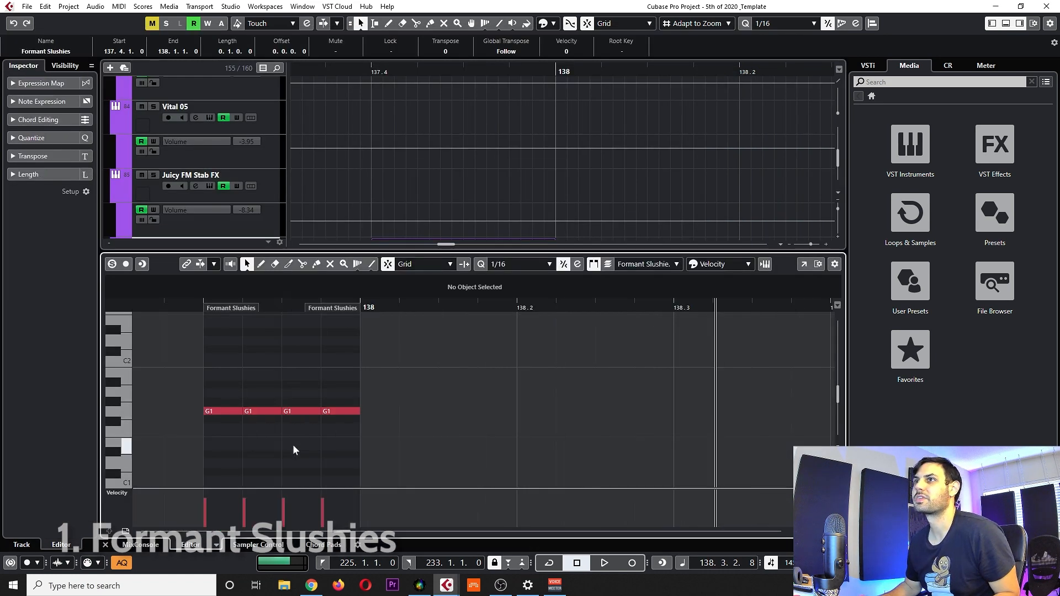
pyautogui.scroll(1, 268, 450)
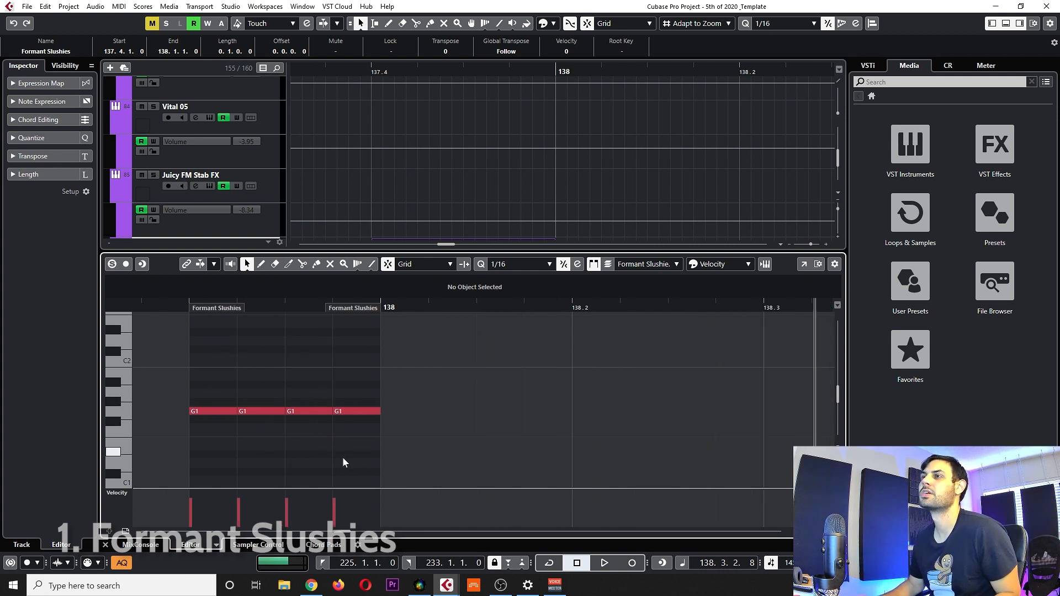
pyautogui.scroll(-2, 364, 182)
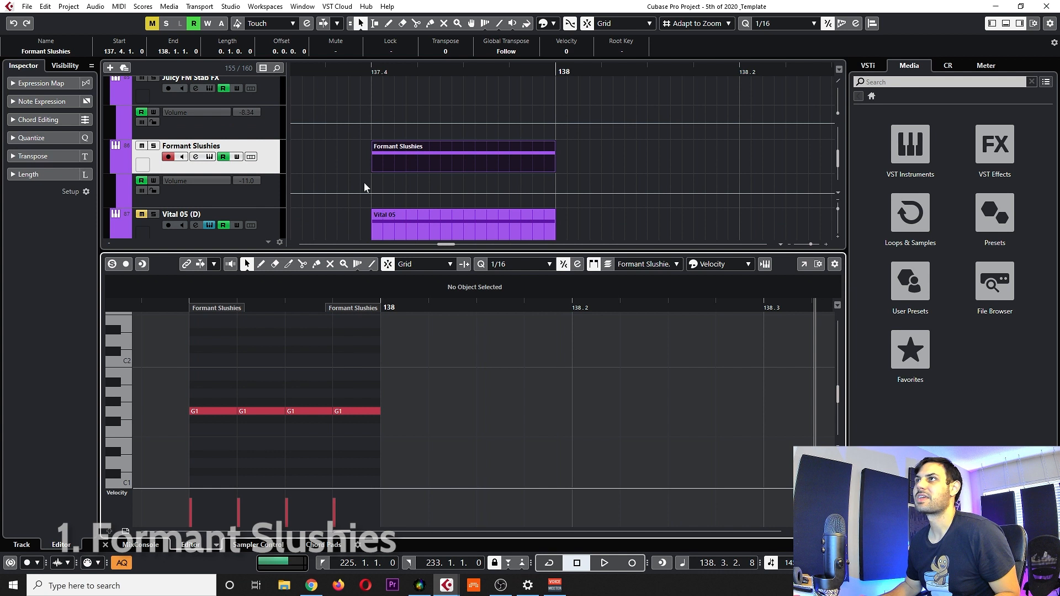
# Solo the Formant Slushies track, set the cycle range from 137.3.1.0 to 138.3.1.0, and play the loop.
pyautogui.scroll(-2, 367, 210)
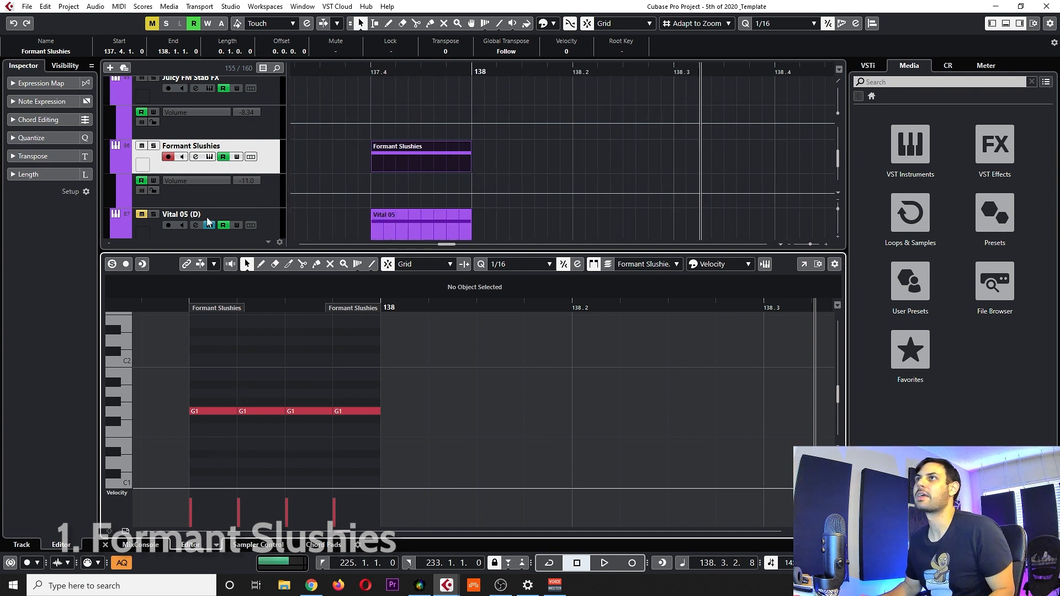
pyautogui.scroll(-1, 369, 162)
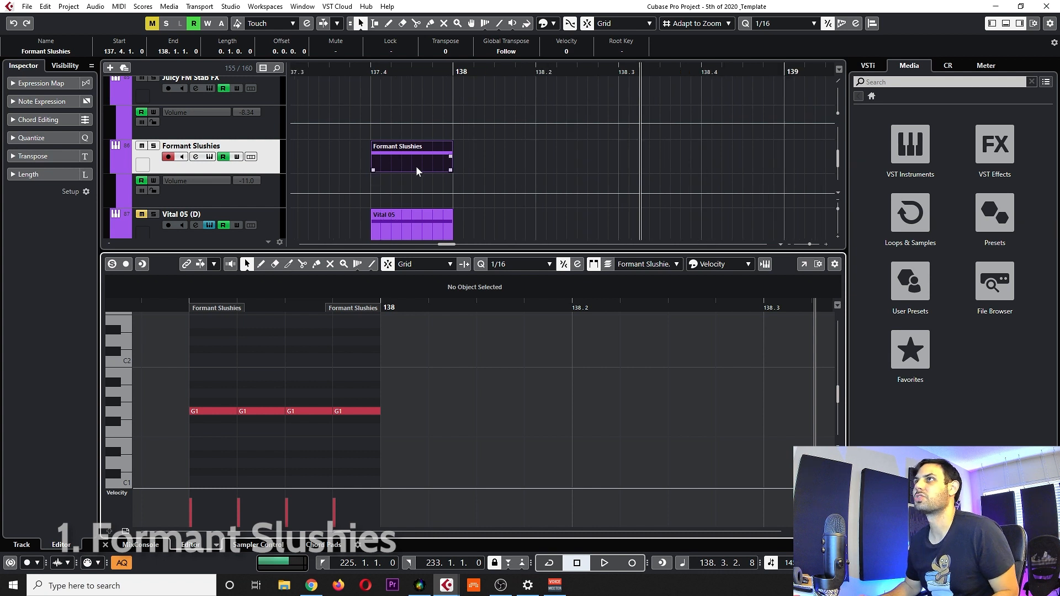
pyautogui.scroll(-1, 415, 165)
pyautogui.hscroll(2, 469, 174)
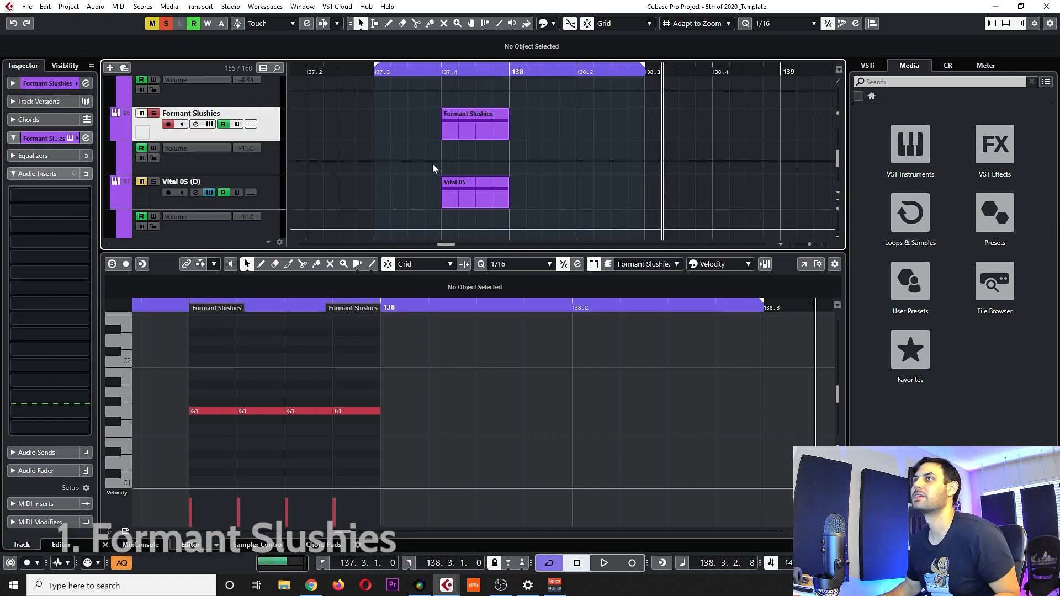
pyautogui.click(376, 70)
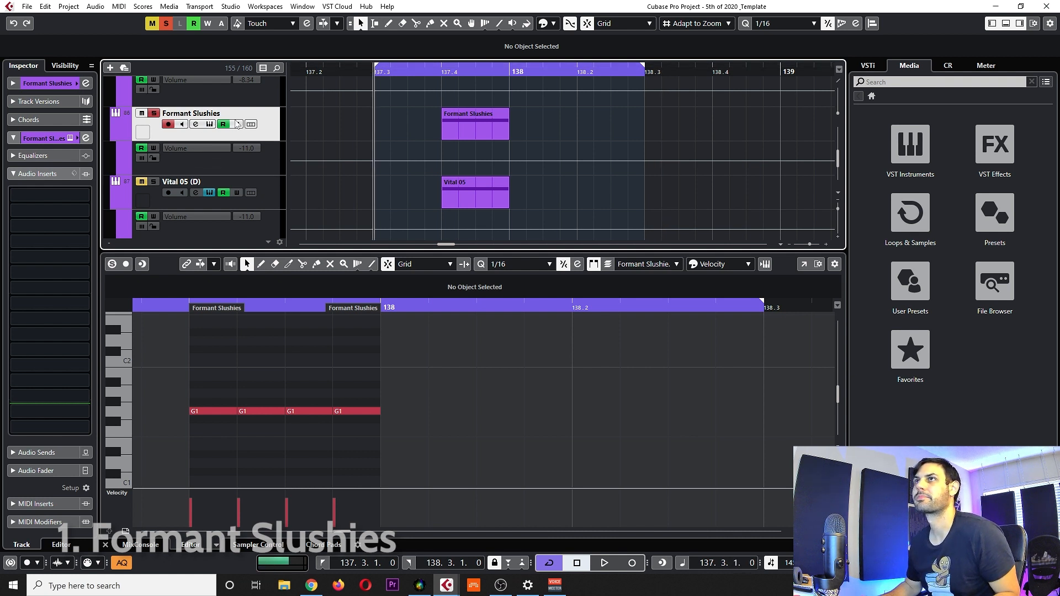
pyautogui.press('space')
pyautogui.click(210, 124)
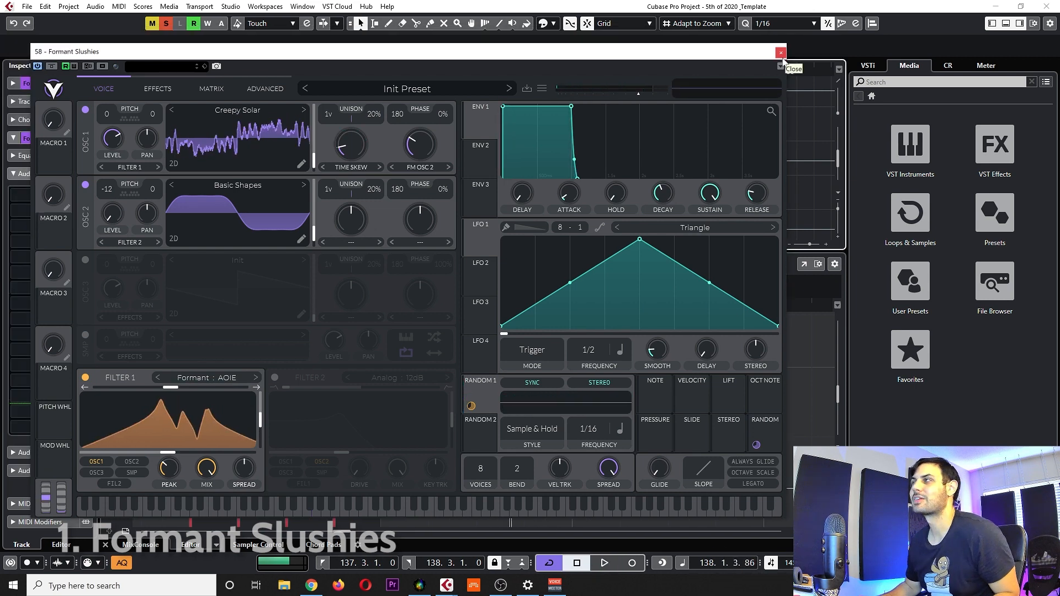
pyautogui.click(781, 54)
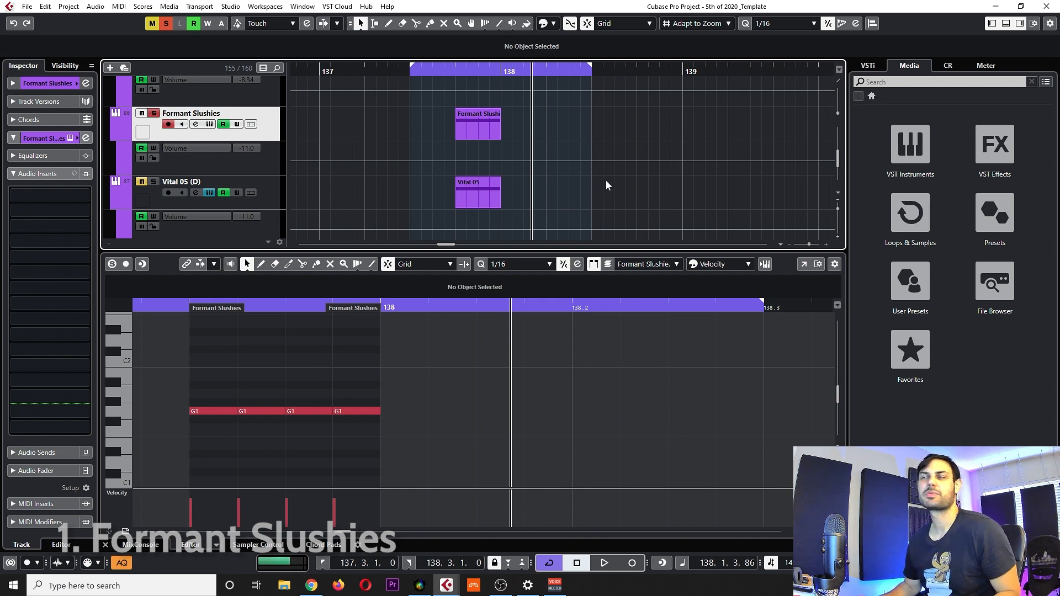
# Audition the loop together with the soloed bass and main rhythm tracks, and deactivate all solo states when finished.
pyautogui.scroll(-1, 605, 184)
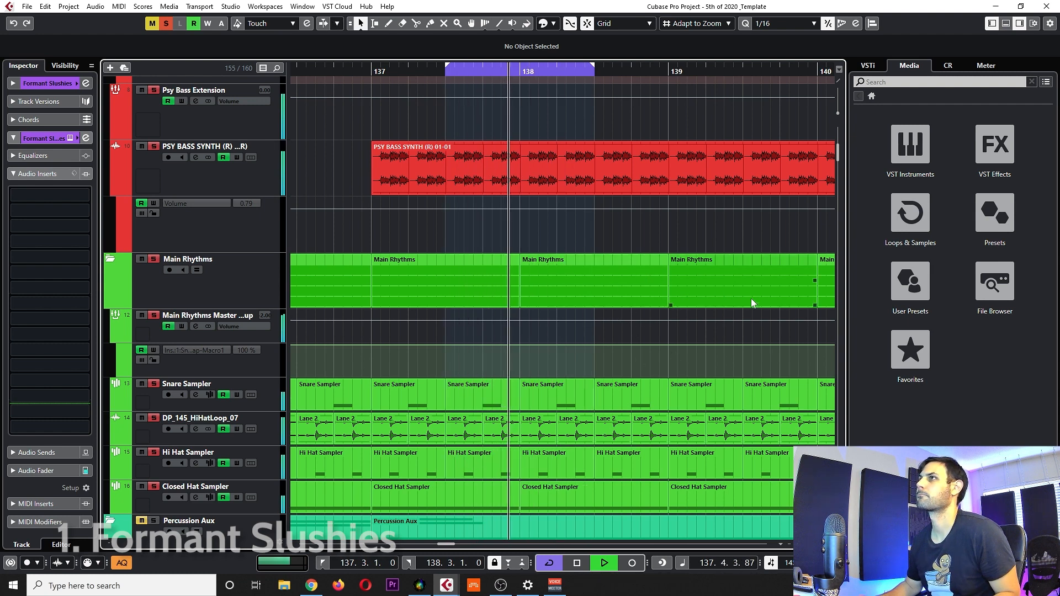
pyautogui.scroll(-8, 647, 303)
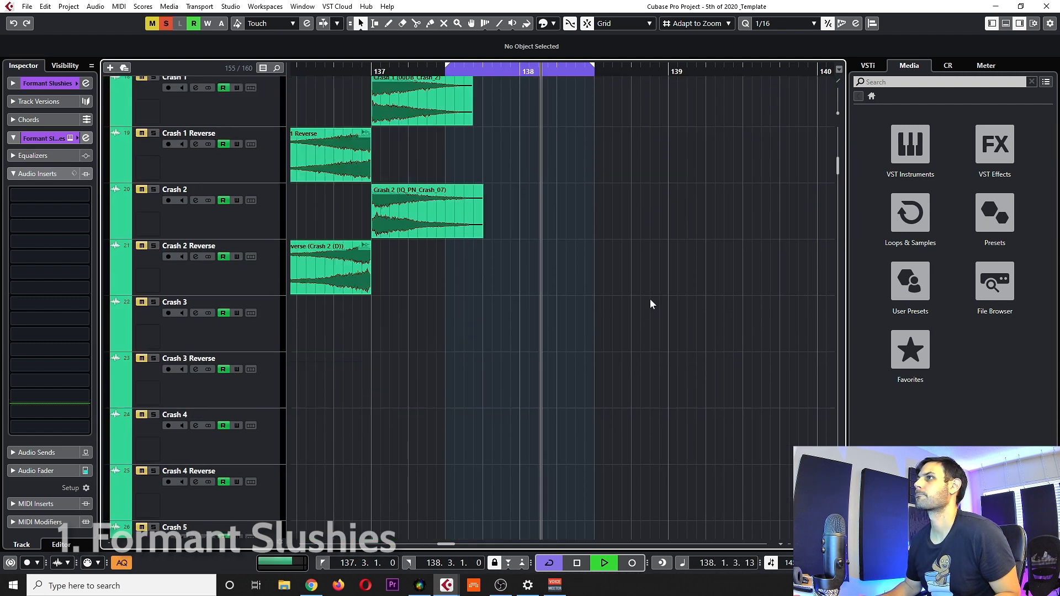
pyautogui.moveTo(835, 169); pyautogui.dragTo(835, 353)
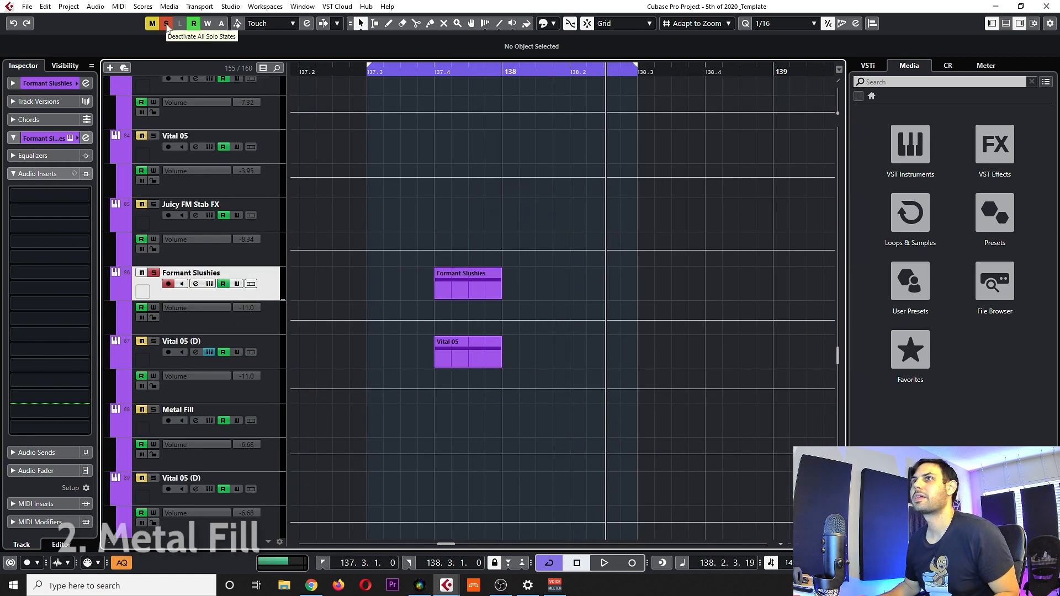
pyautogui.click(166, 23)
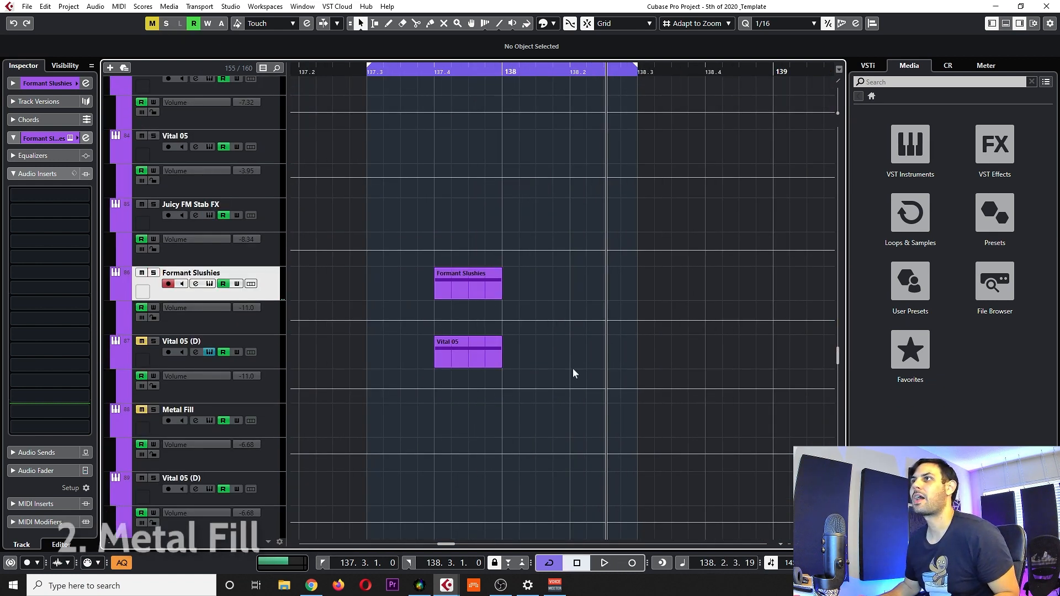
# Solo the Vital 05 (D) track directly below Metal Fill and play back its part at bar 154.
pyautogui.press('g')
pyautogui.press('g')
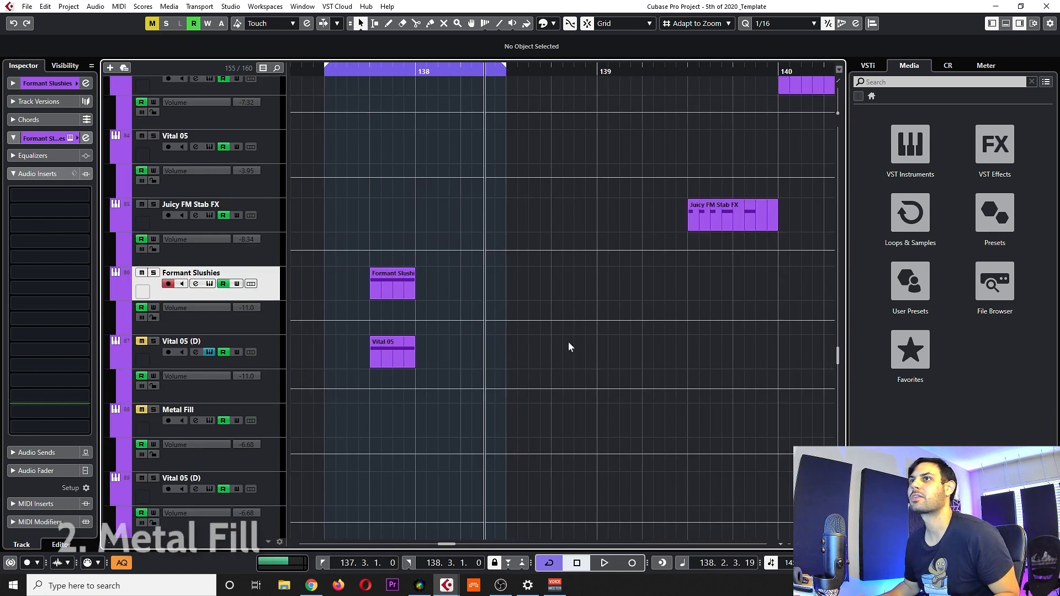
pyautogui.scroll(-2, 568, 342)
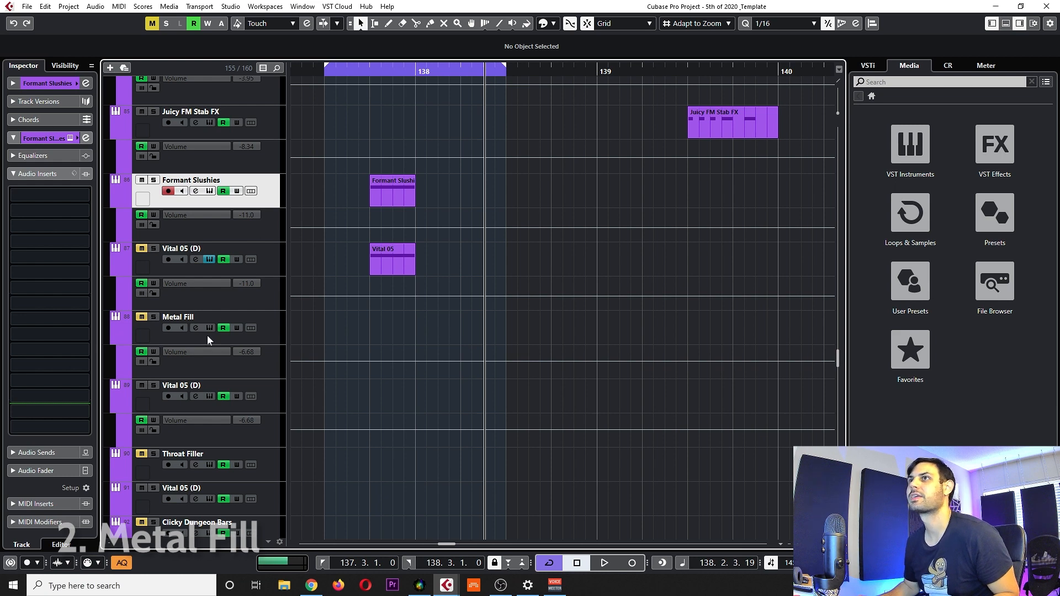
pyautogui.scroll(-2, 550, 309)
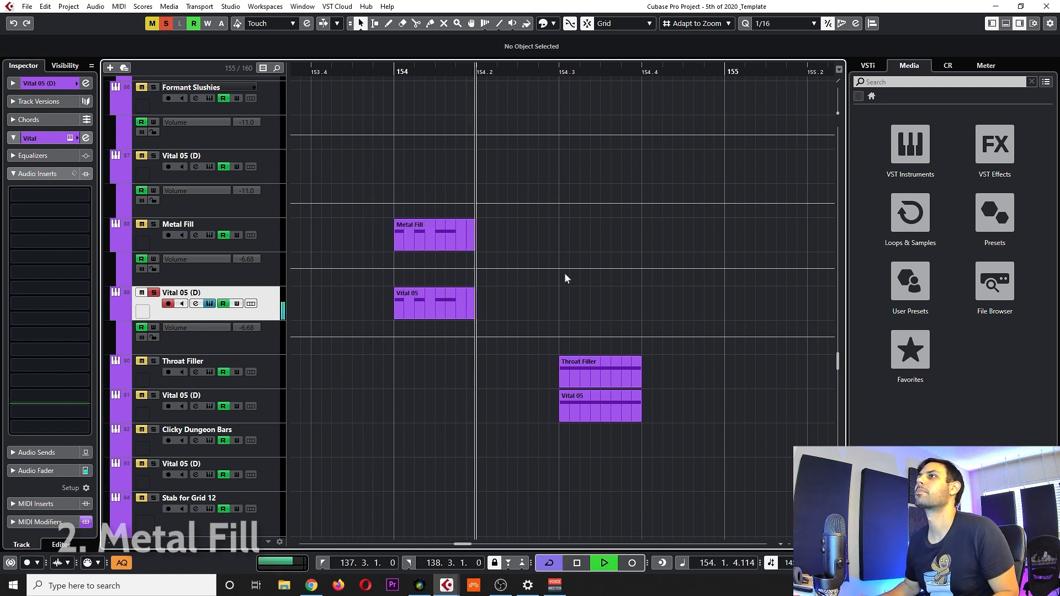
pyautogui.press('space')
pyautogui.scroll(-1, 440, 267)
pyautogui.scroll(1, 486, 331)
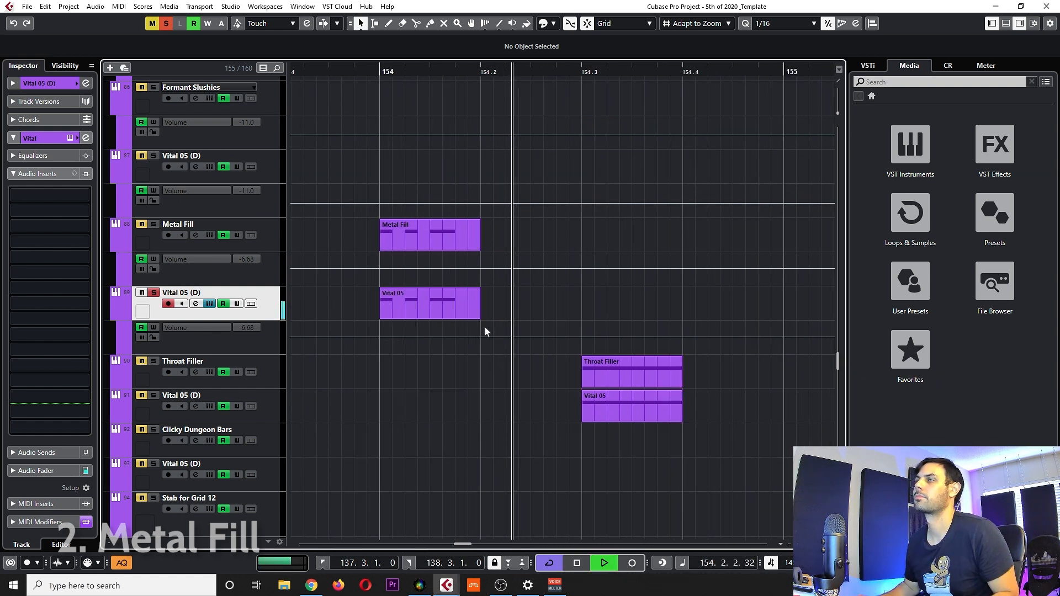
pyautogui.scroll(-1, 485, 325)
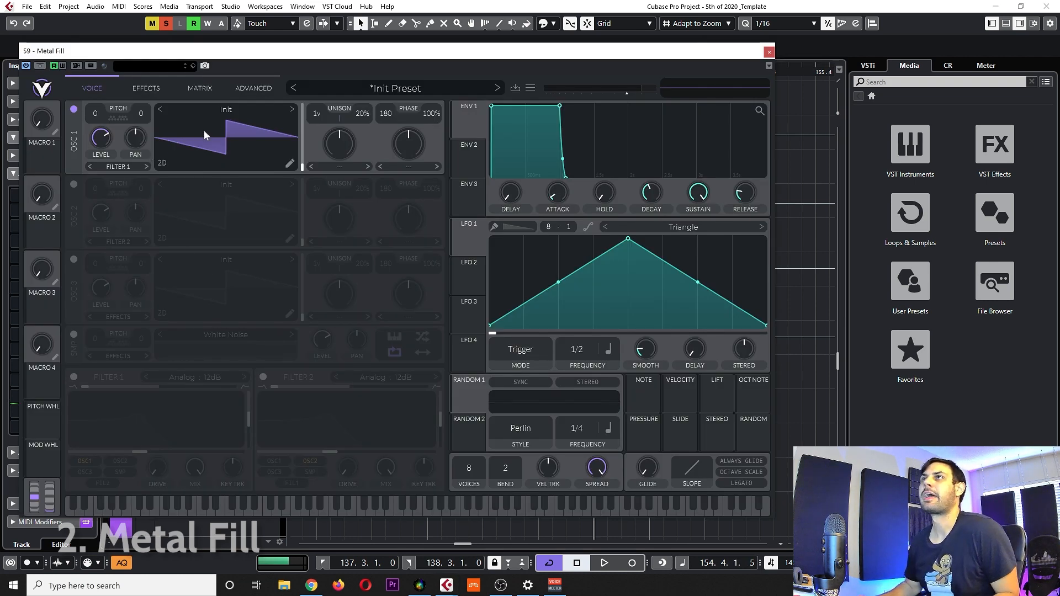
# Load the Solar Powered wavetable into oscillator 1 of the Metal Fill synth.
pyautogui.click(239, 110)
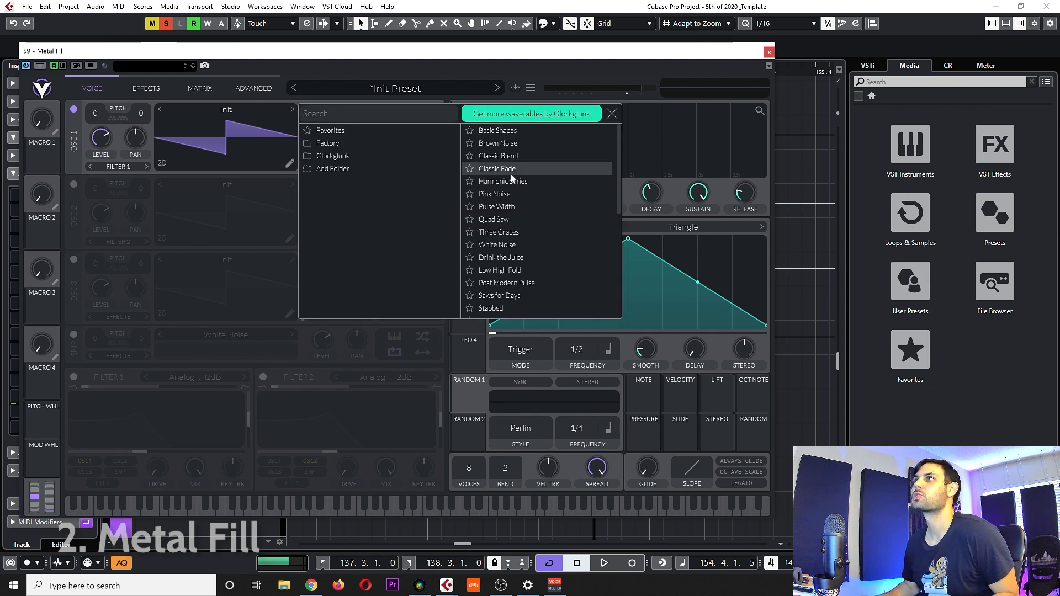
pyautogui.scroll(-5, 525, 275)
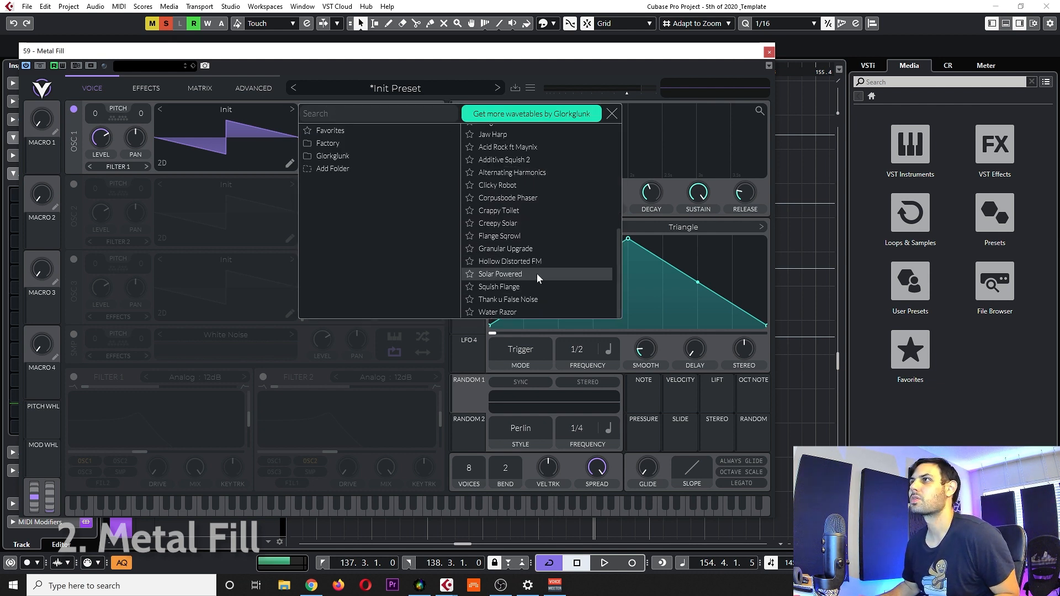
pyautogui.click(534, 275)
pyautogui.click(611, 114)
# Enable oscillators 2 and 3 with 0% phase randomization, and turn oscillator 3's level all the way down.
pyautogui.click(73, 184)
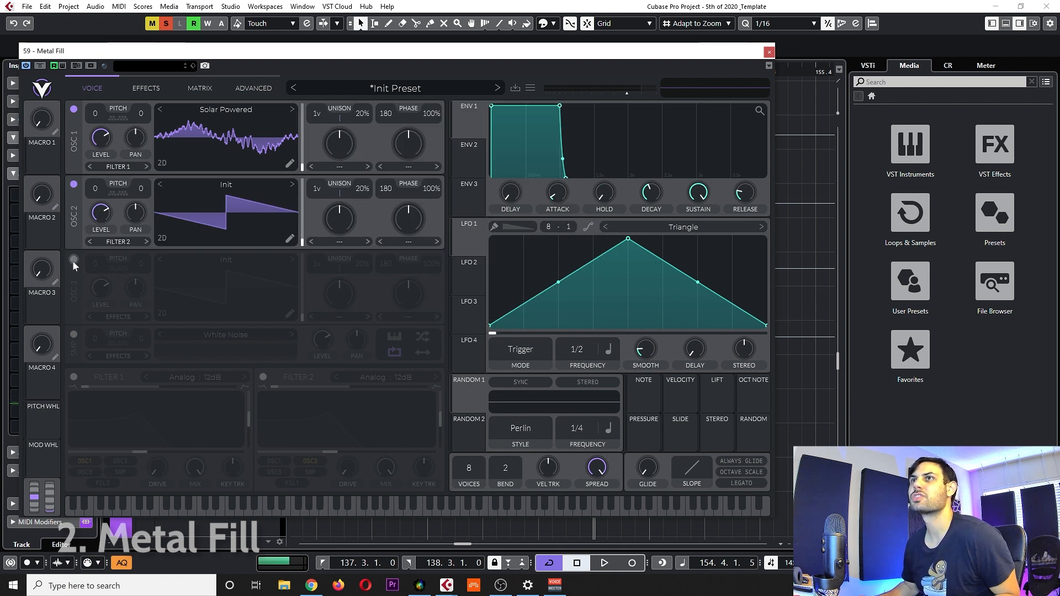
pyautogui.click(72, 260)
pyautogui.moveTo(104, 289); pyautogui.dragTo(81, 347)
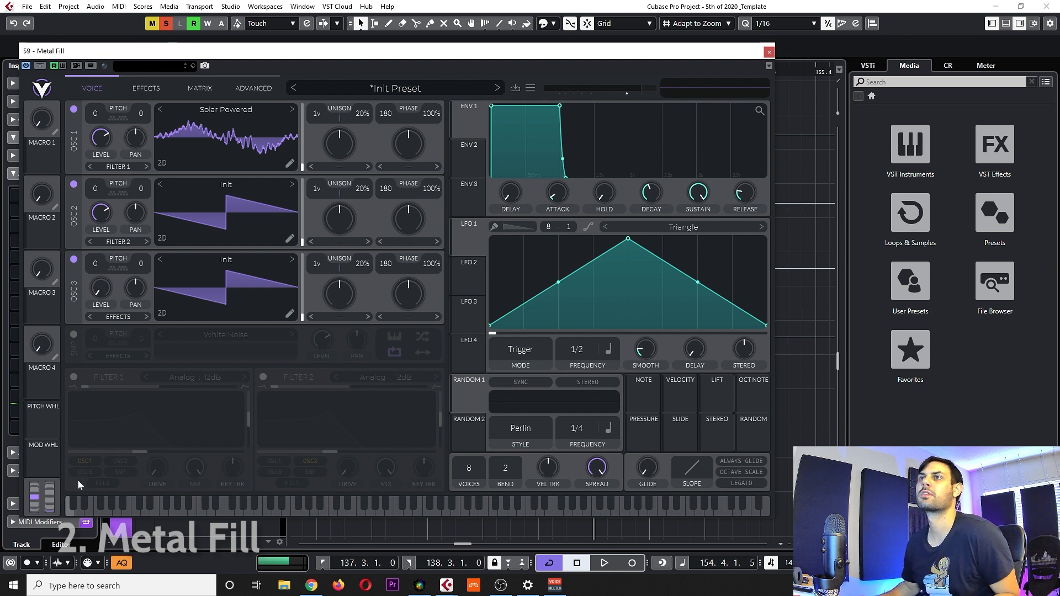
pyautogui.moveTo(417, 187); pyautogui.dragTo(419, 191)
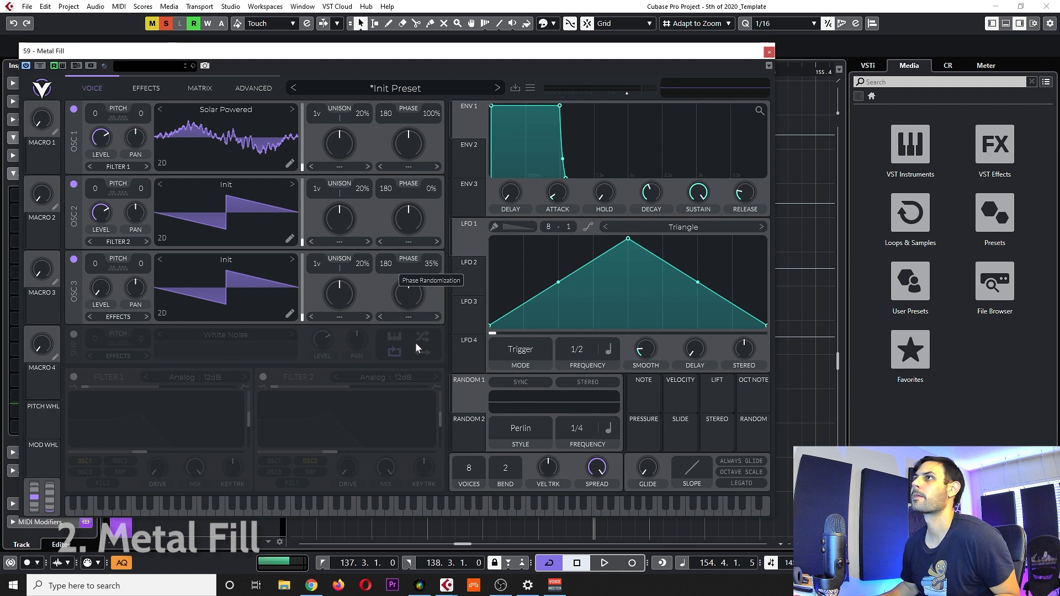
# Load the Basic Shapes wavetable into oscillator 3 and apply FM Osc 3 modulation to oscillator 2.
pyautogui.click(285, 259)
pyautogui.scroll(10, 517, 292)
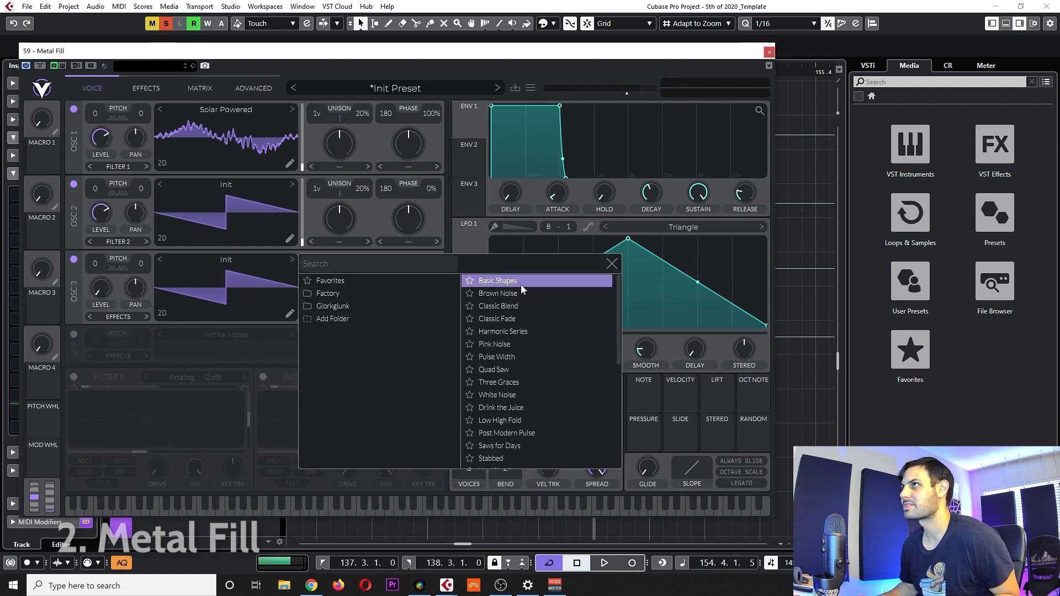
pyautogui.click(521, 280)
pyautogui.click(222, 308)
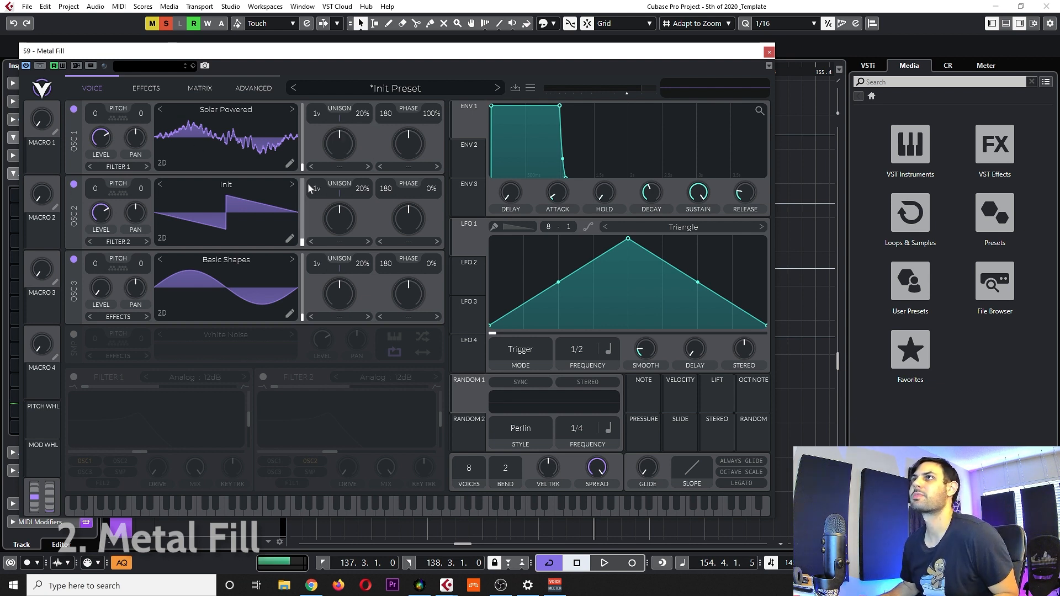
pyautogui.click(412, 243)
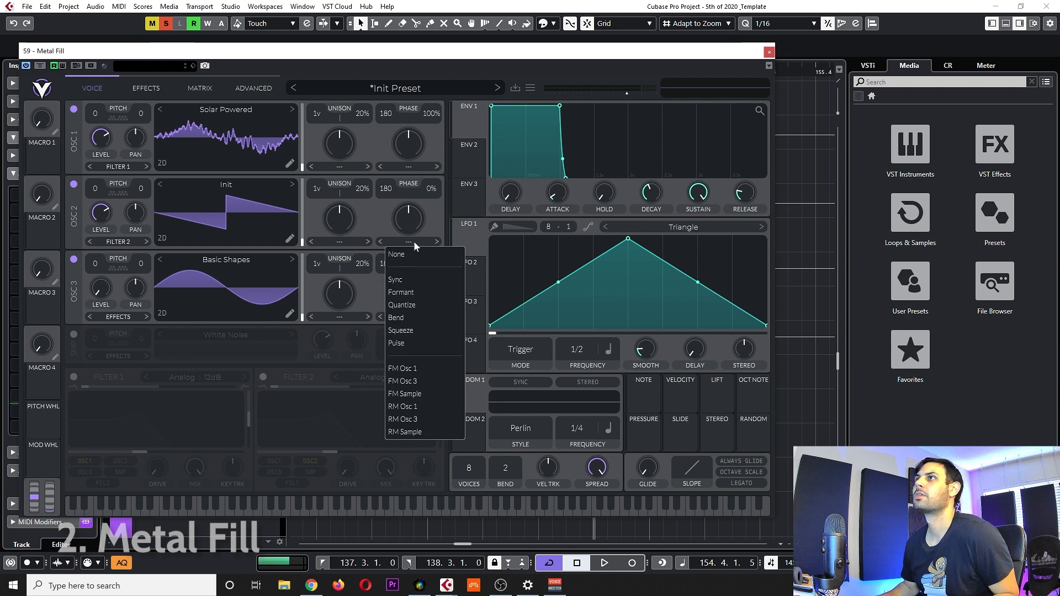
pyautogui.click(426, 381)
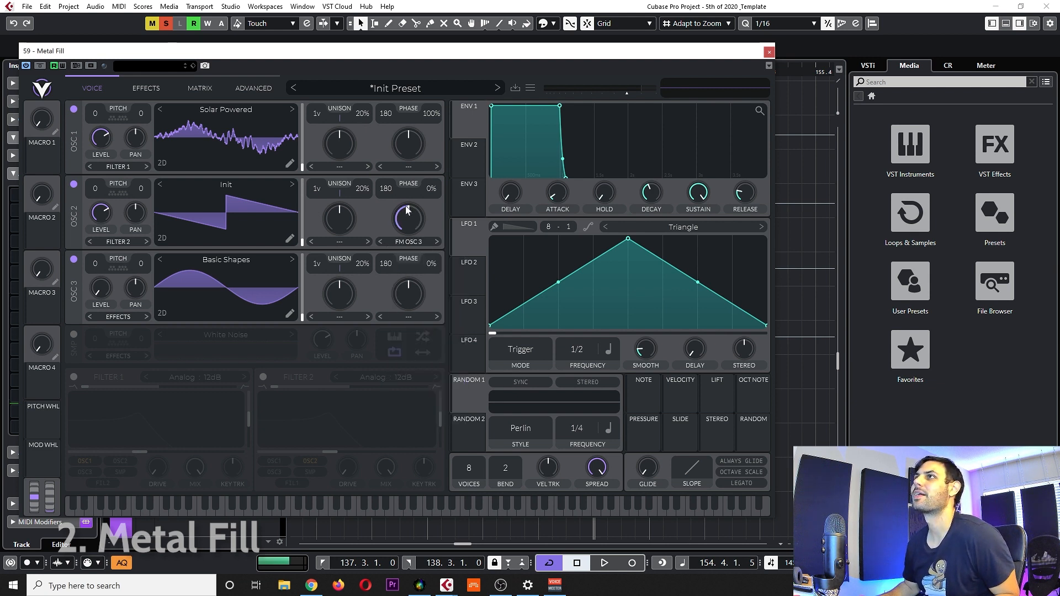
# Set oscillator 1's spectral morph to Spectral Time Skew and its wave distortion to Bend, lowering both amounts.
pyautogui.click(348, 166)
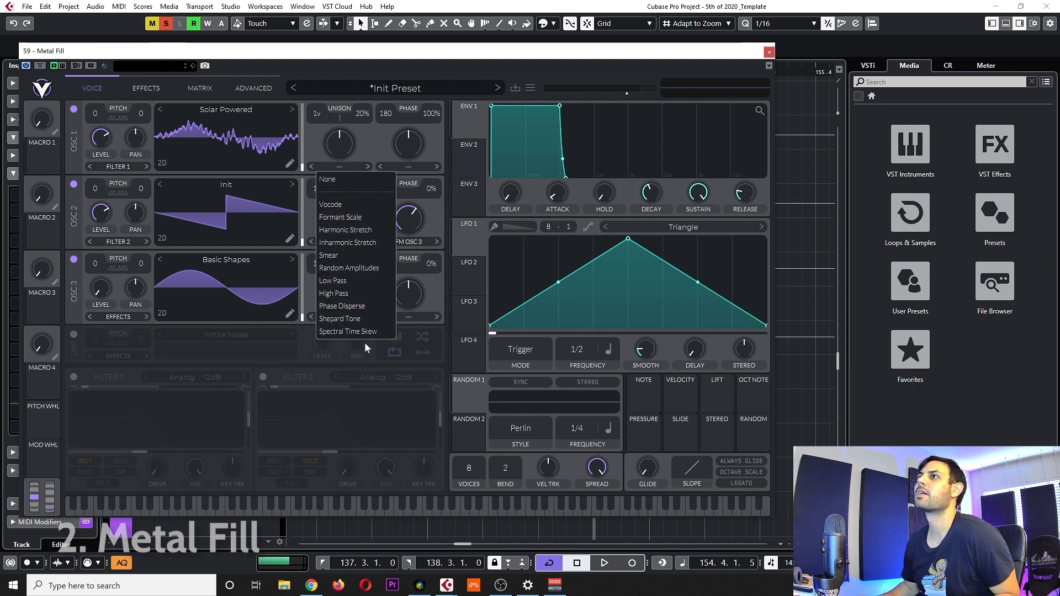
pyautogui.click(349, 332)
pyautogui.moveTo(339, 140); pyautogui.dragTo(313, 228)
pyautogui.click(412, 166)
pyautogui.click(408, 242)
pyautogui.moveTo(409, 142); pyautogui.dragTo(409, 182)
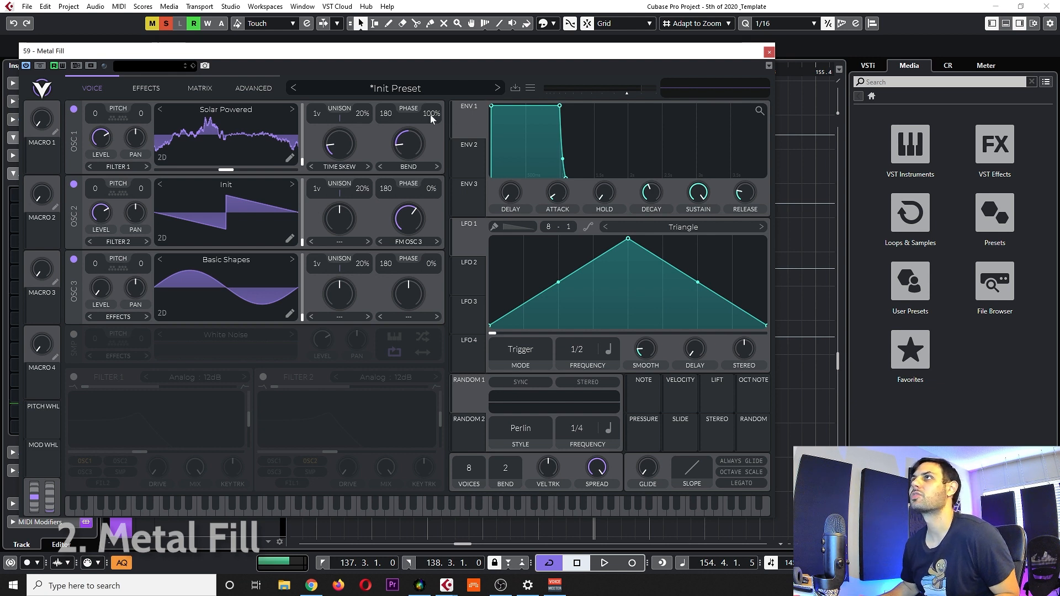
# Set oscillator 1's phase to 122 with 0% randomization, and route oscillator 2 to Filter 1.
pyautogui.moveTo(427, 120); pyautogui.dragTo(318, 545)
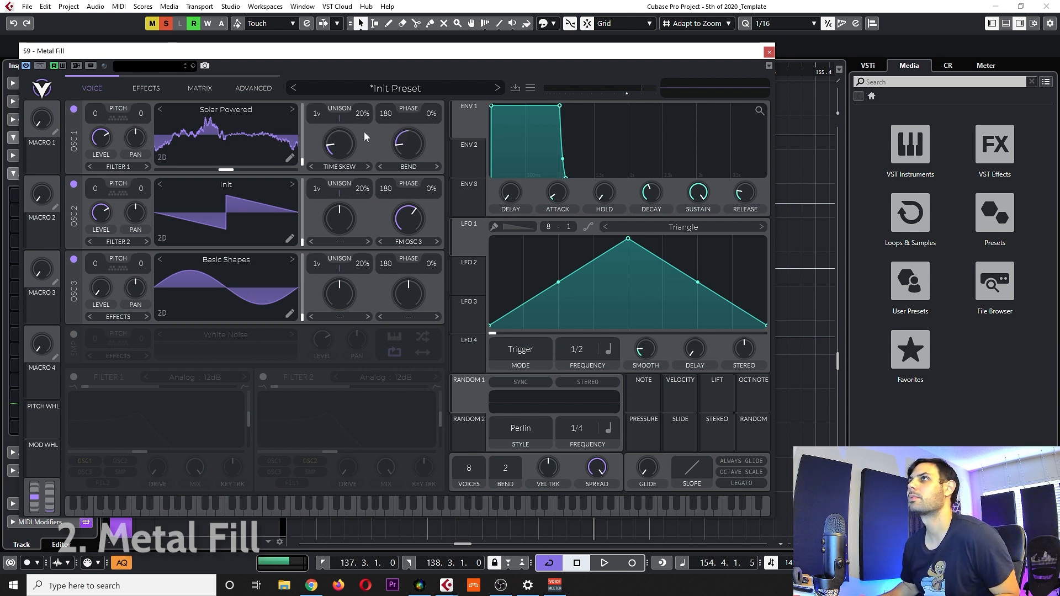
pyautogui.moveTo(379, 114); pyautogui.dragTo(382, 147)
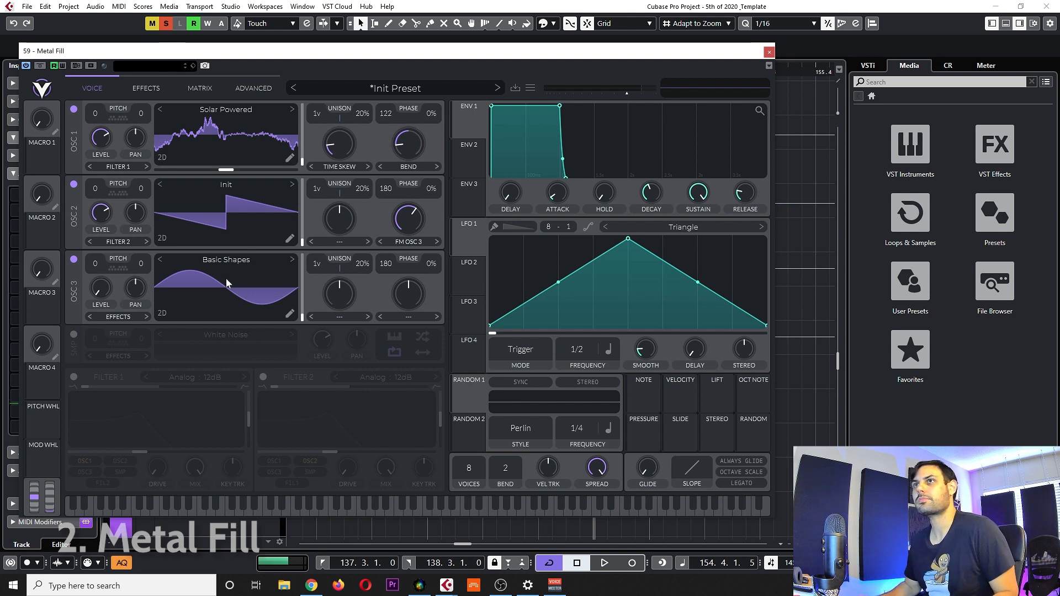
pyautogui.click(117, 240)
pyautogui.click(121, 250)
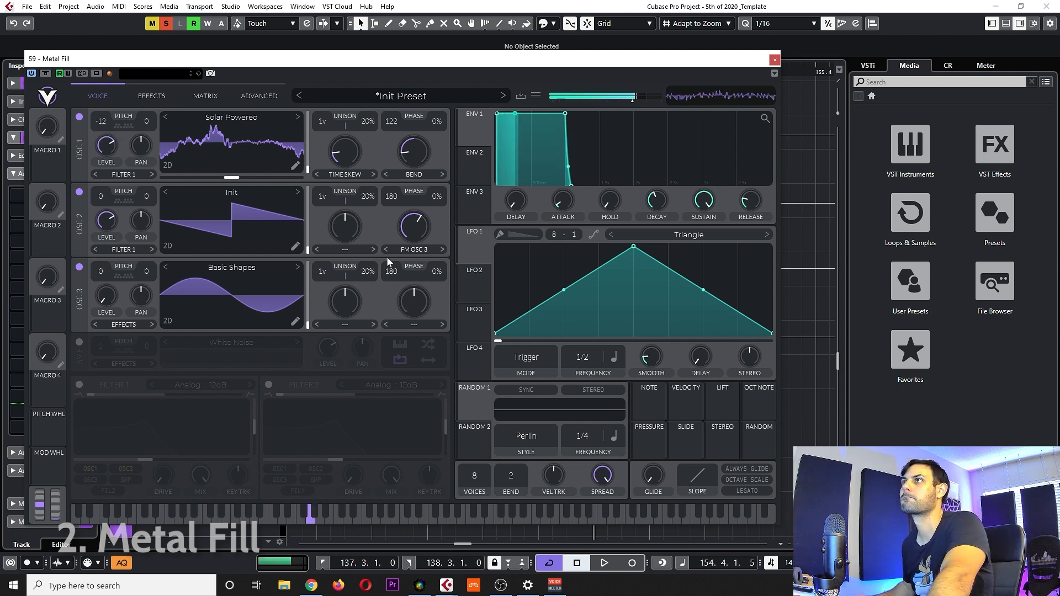
# Fine-tune oscillator 2's FM amount and enable Filter 1 at Analog 12dB with a centred band-pass blend, raised resonance, mid cutoff and some drive.
pyautogui.moveTo(412, 219); pyautogui.dragTo(416, 227)
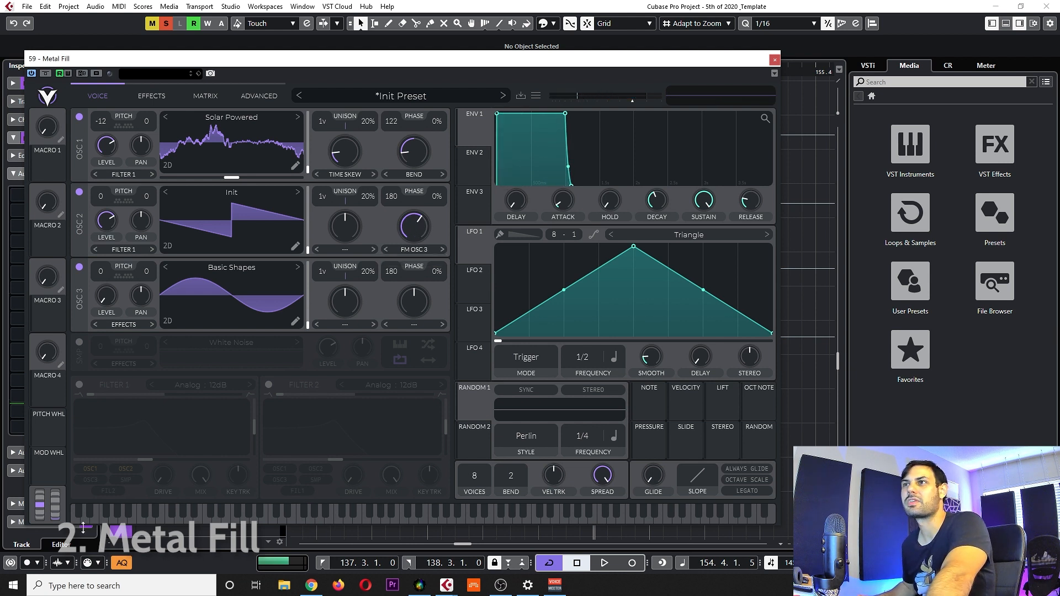
pyautogui.click(80, 385)
pyautogui.moveTo(86, 395); pyautogui.dragTo(165, 396)
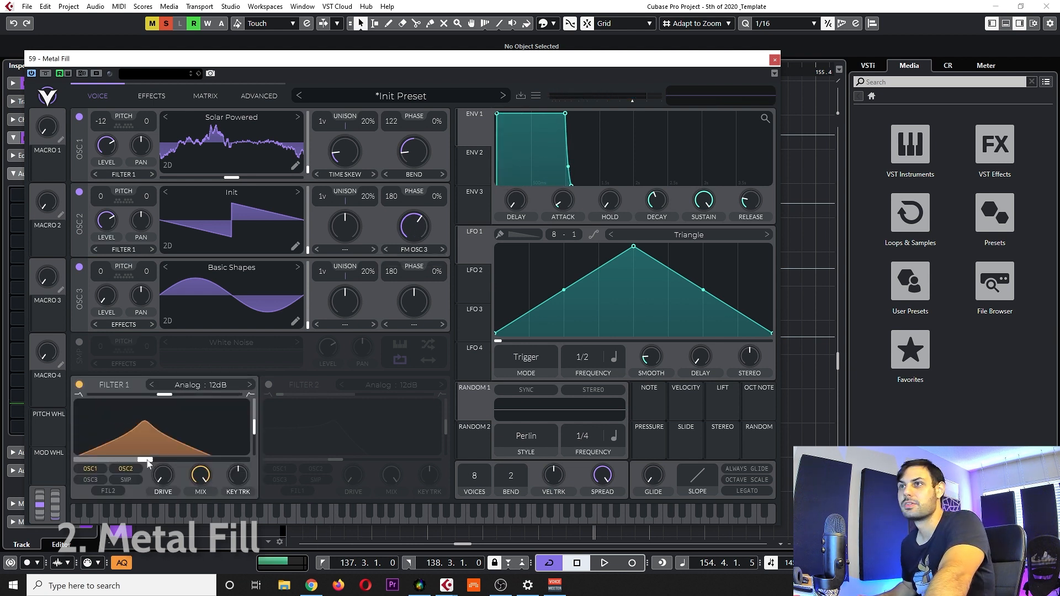
pyautogui.moveTo(148, 464); pyautogui.dragTo(172, 444)
pyautogui.moveTo(255, 436); pyautogui.dragTo(255, 416)
pyautogui.moveTo(169, 459); pyautogui.dragTo(163, 462)
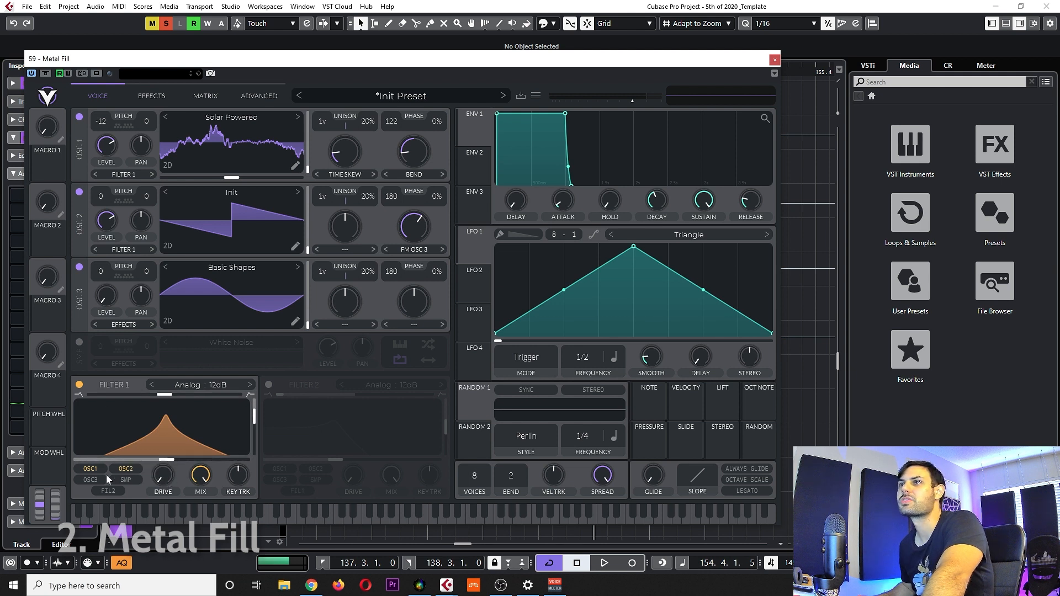
pyautogui.moveTo(163, 474); pyautogui.dragTo(157, 439)
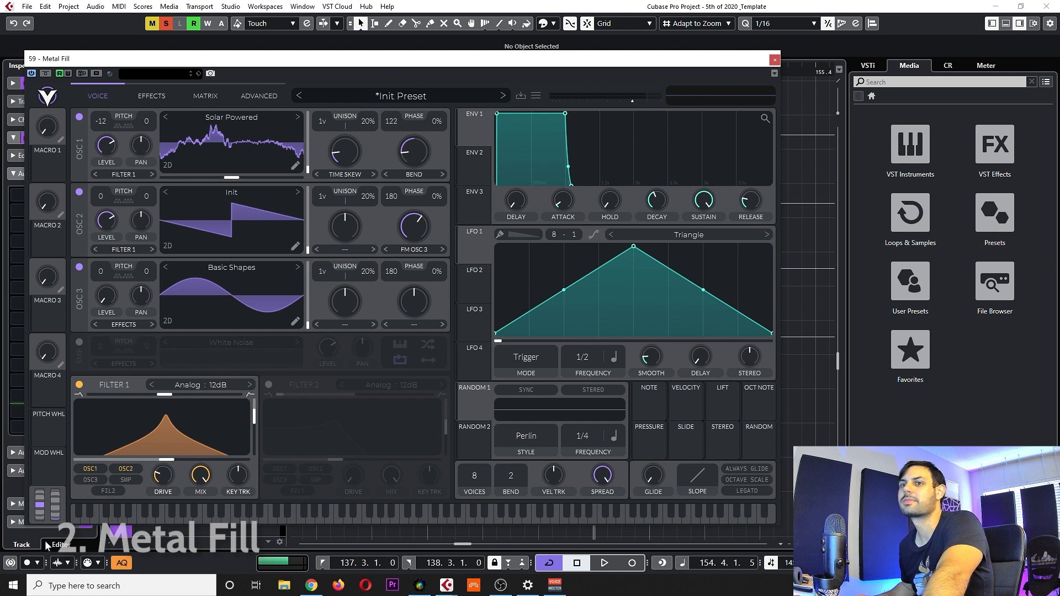
# Enable Filter 2 as Analog Notch Spread fed by Filter 1, with a centred blend, raised resonance, slightly lowered cutoff and some drive.
pyautogui.click(269, 384)
pyautogui.click(425, 381)
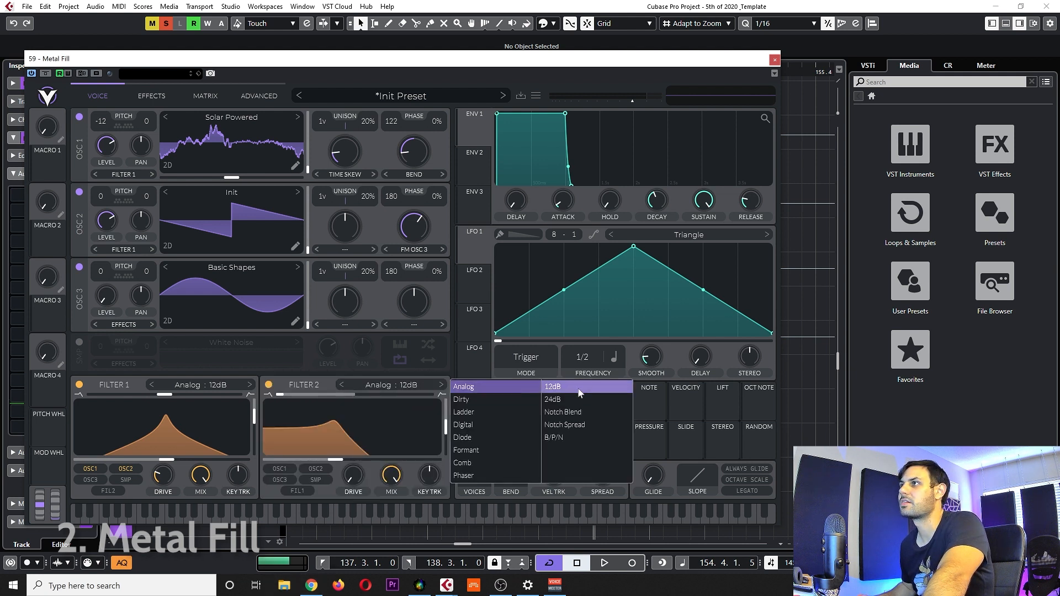
pyautogui.click(577, 424)
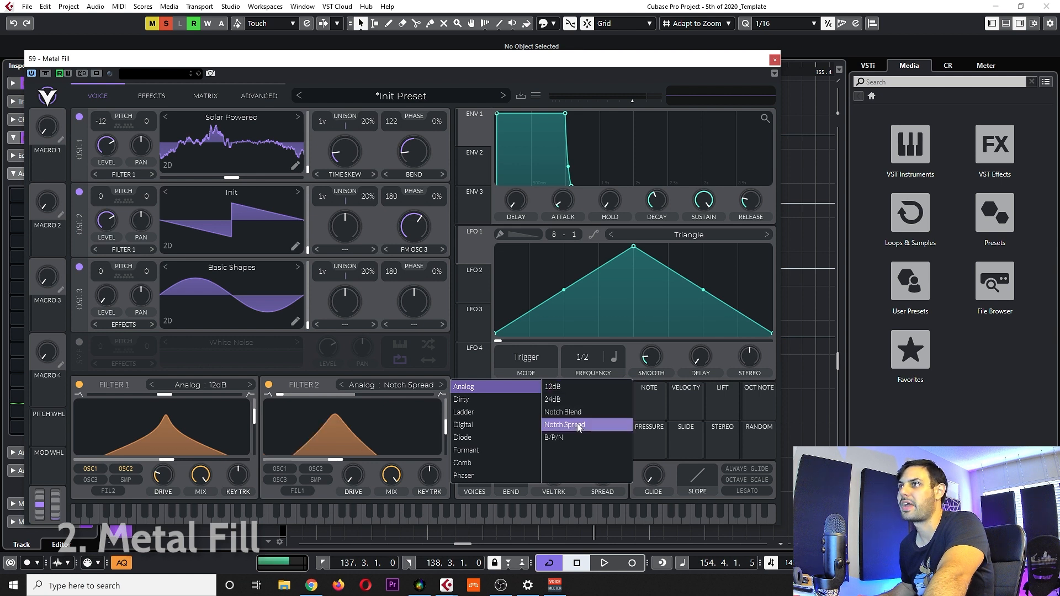
pyautogui.moveTo(280, 394); pyautogui.dragTo(331, 394)
pyautogui.moveTo(357, 459); pyautogui.dragTo(339, 459)
pyautogui.moveTo(446, 427); pyautogui.dragTo(446, 416)
pyautogui.moveTo(335, 464); pyautogui.dragTo(326, 464)
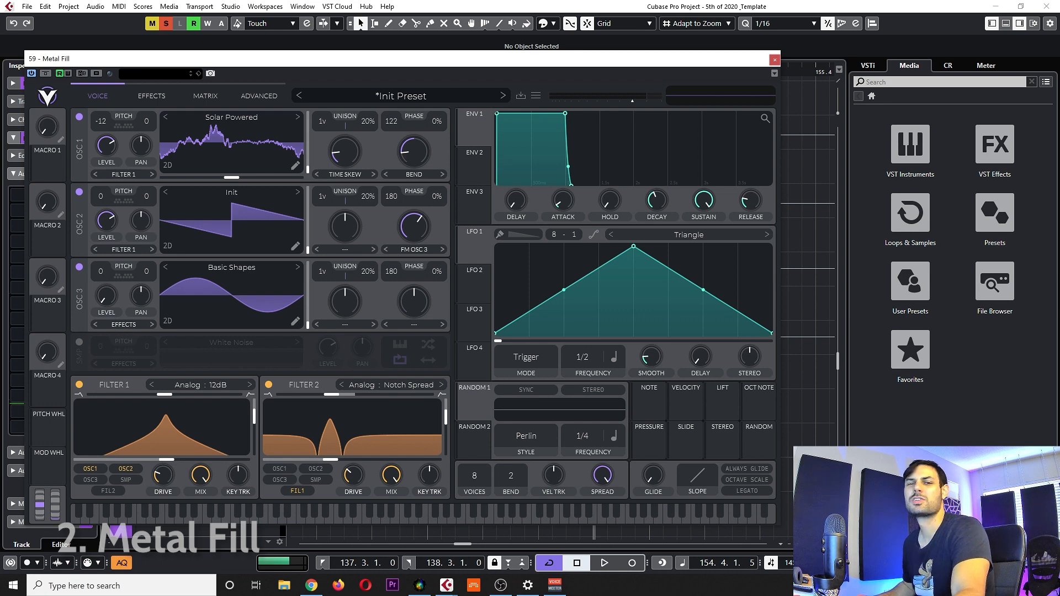
# Assign the Random modulator to oscillator 1's Time Skew and Bend amounts and to Filter 1's cutoff.
pyautogui.moveTo(757, 441); pyautogui.dragTo(341, 150)
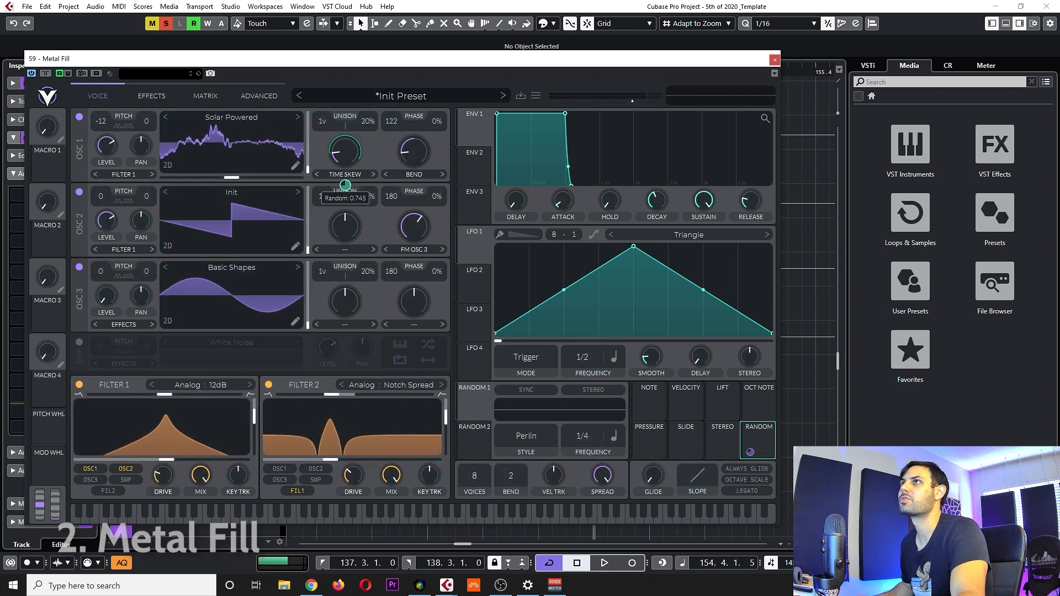
pyautogui.moveTo(760, 436); pyautogui.dragTo(413, 154)
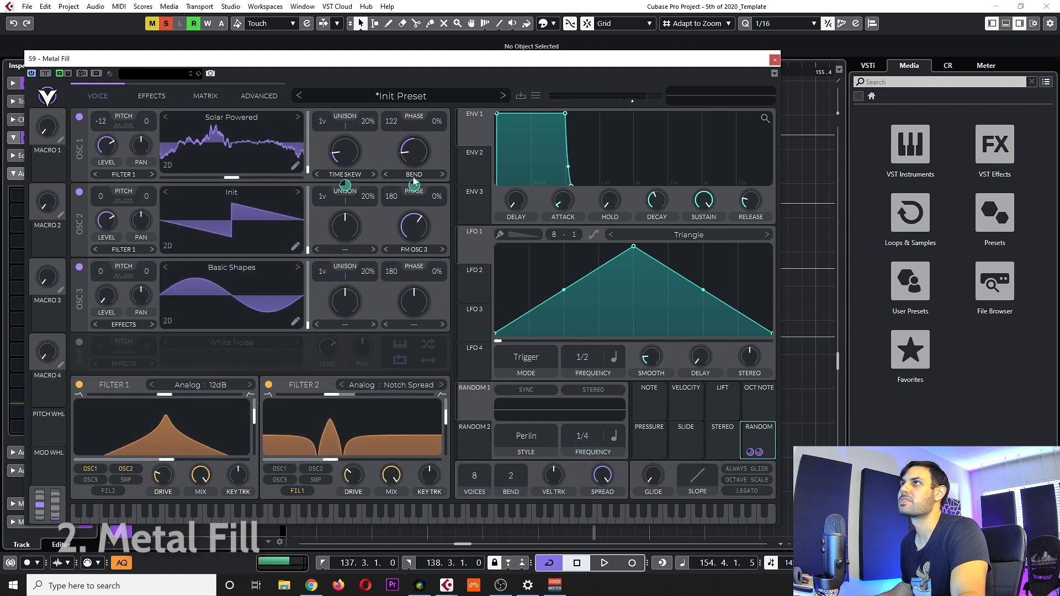
pyautogui.moveTo(759, 442); pyautogui.dragTo(161, 442)
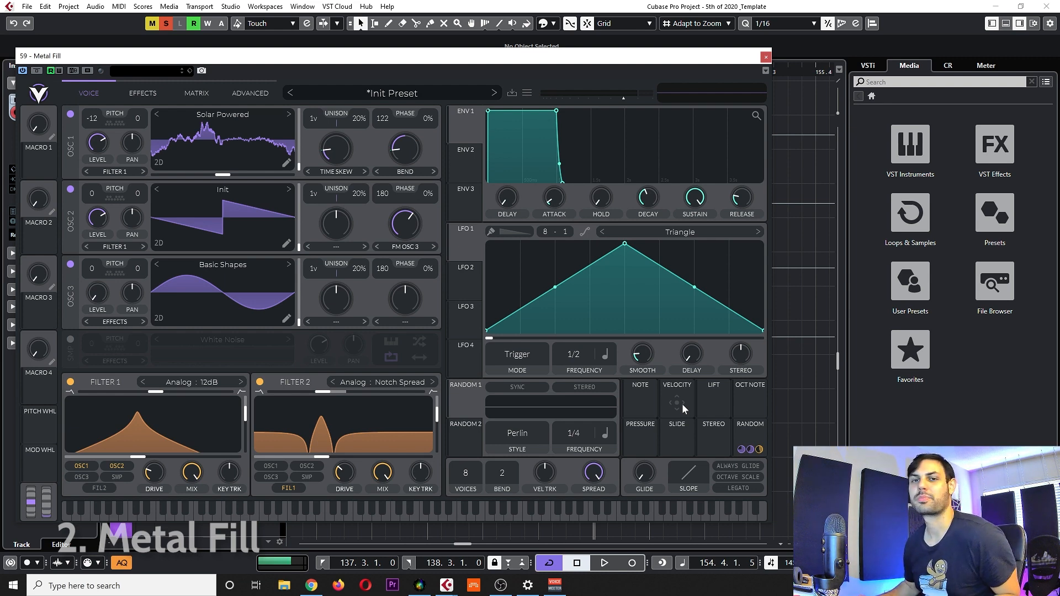
# Assign the Velocity modulator to Filter 2's blend and cutoff, and close the synth window.
pyautogui.moveTo(674, 401); pyautogui.dragTo(349, 395)
pyautogui.moveTo(675, 405); pyautogui.dragTo(340, 449)
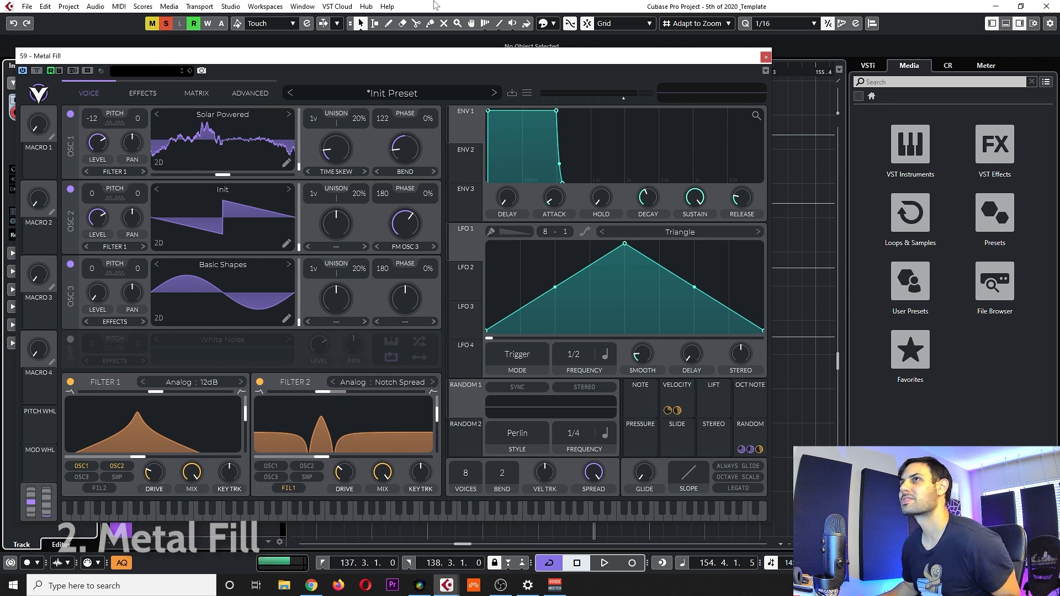
pyautogui.click(766, 56)
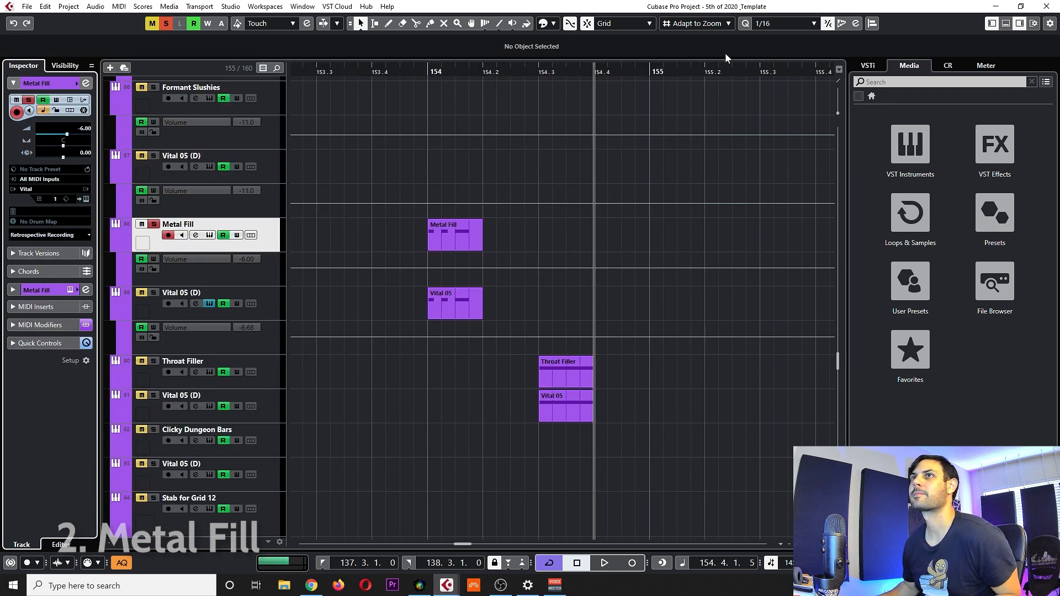
# Randomize the Metal Fill track's velocity from -28 to 44 with its MIDI modifiers, and place the playhead just before the clip.
pyautogui.click(22, 325)
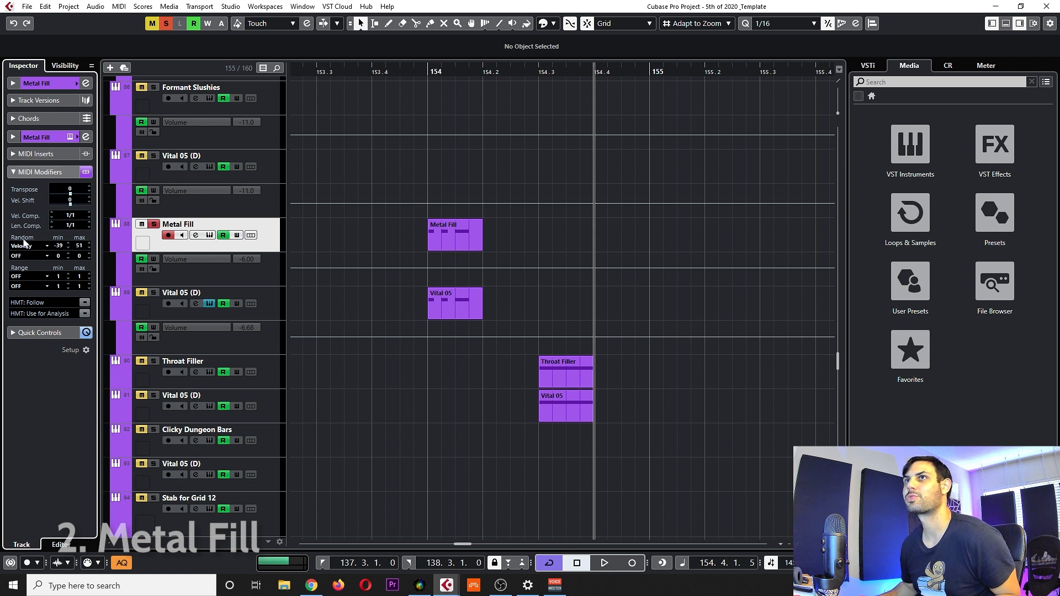
pyautogui.click(25, 245)
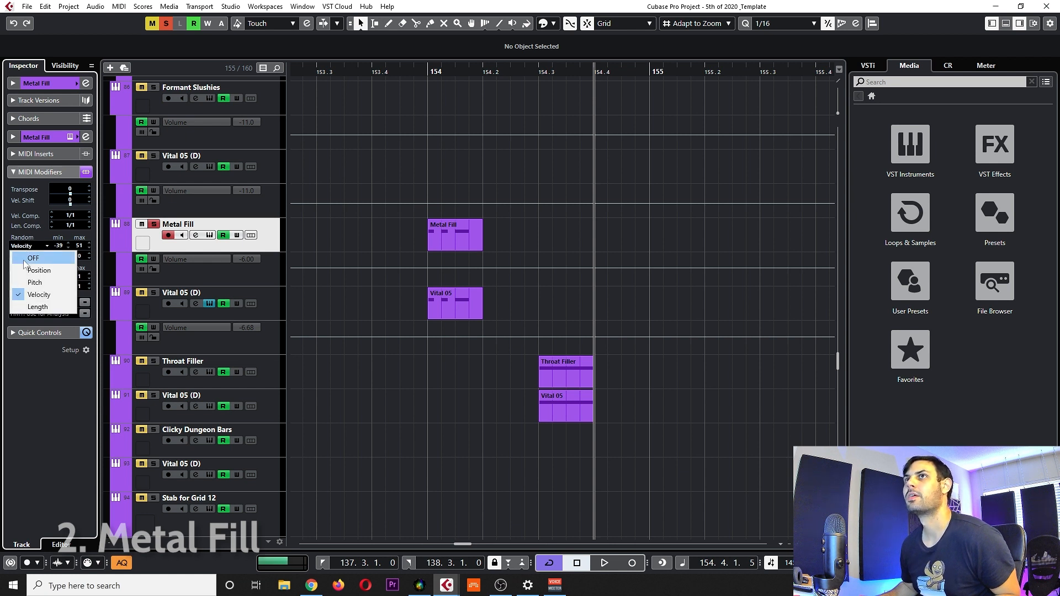
pyautogui.click(39, 295)
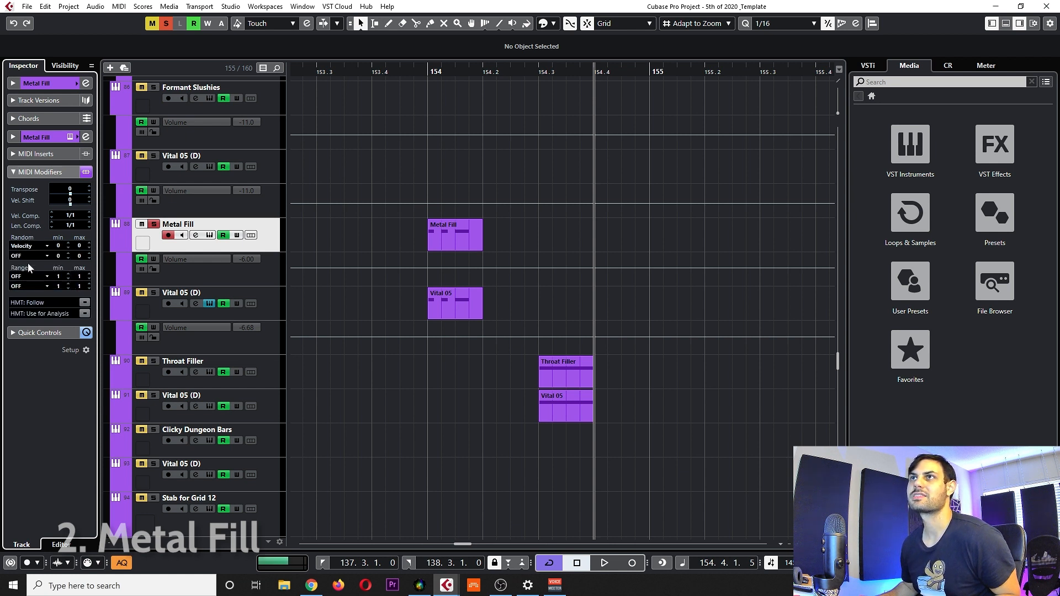
pyautogui.doubleClick(59, 247)
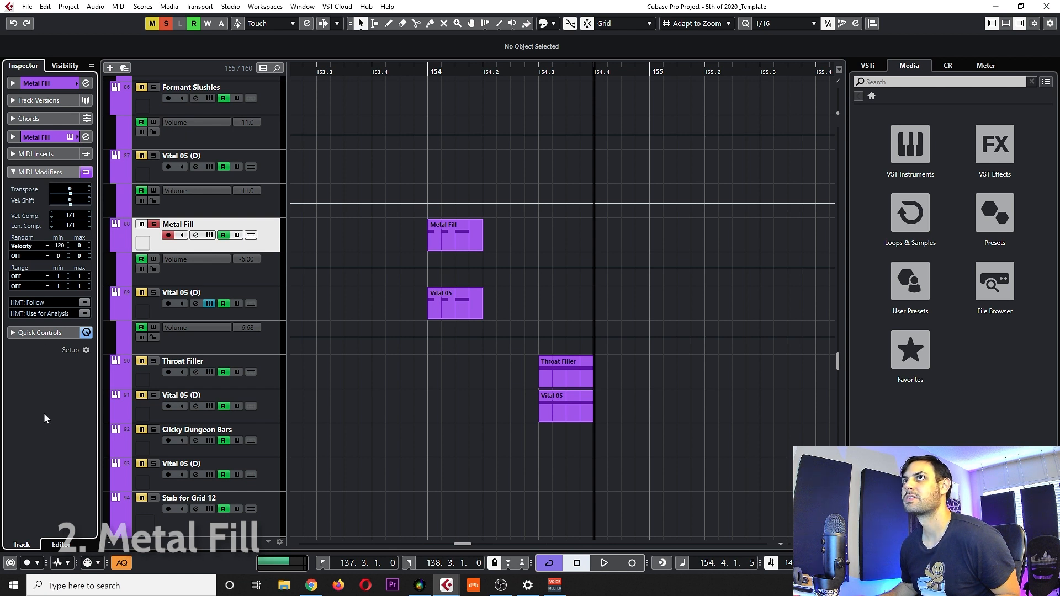
pyautogui.write('0')
pyautogui.press('Return')
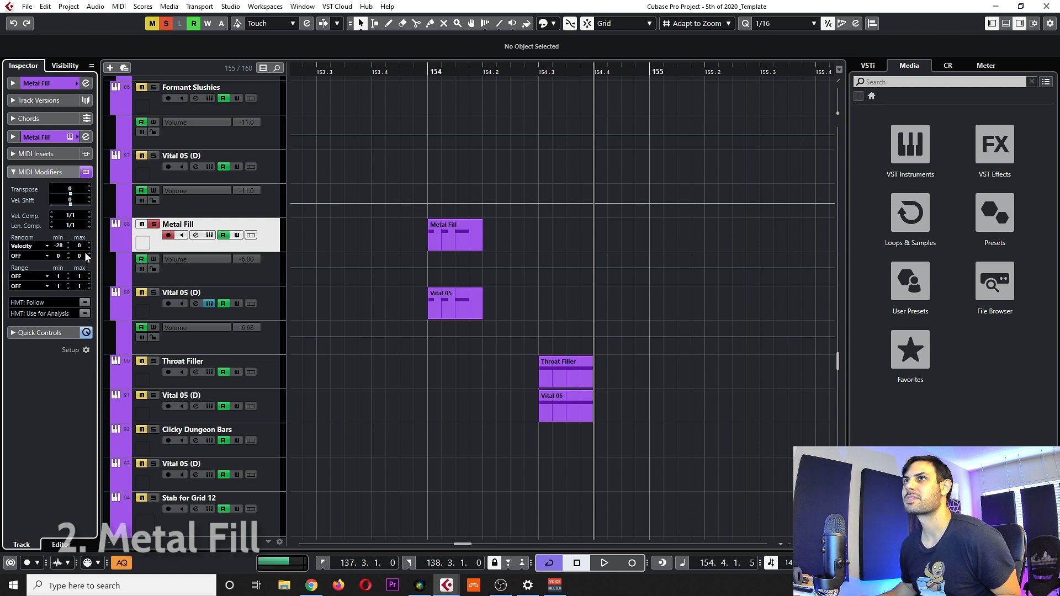
pyautogui.moveTo(76, 185); pyautogui.dragTo(76, 170)
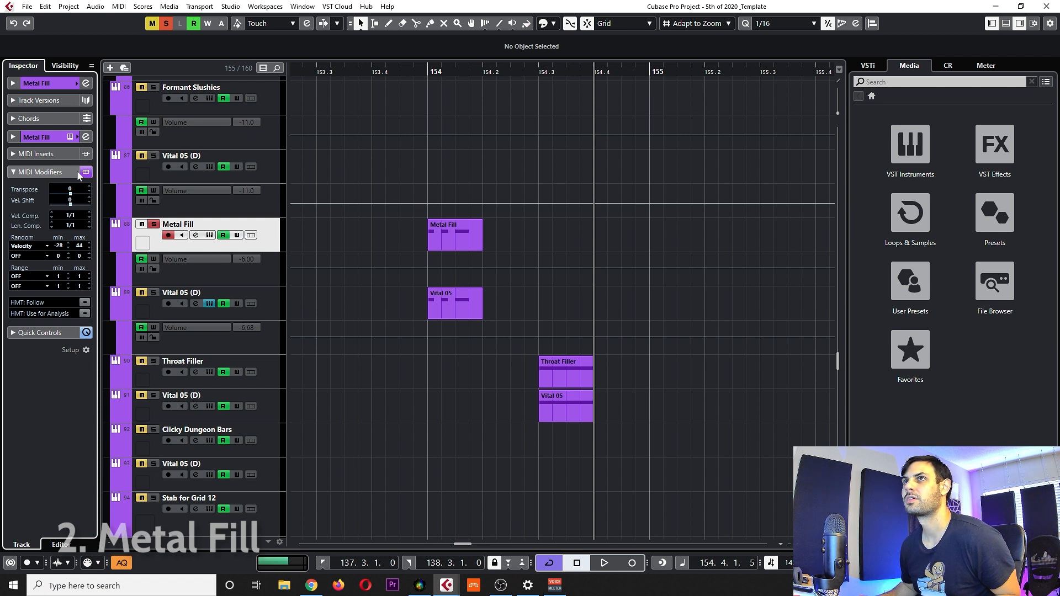
pyautogui.click(391, 252)
pyautogui.press('space')
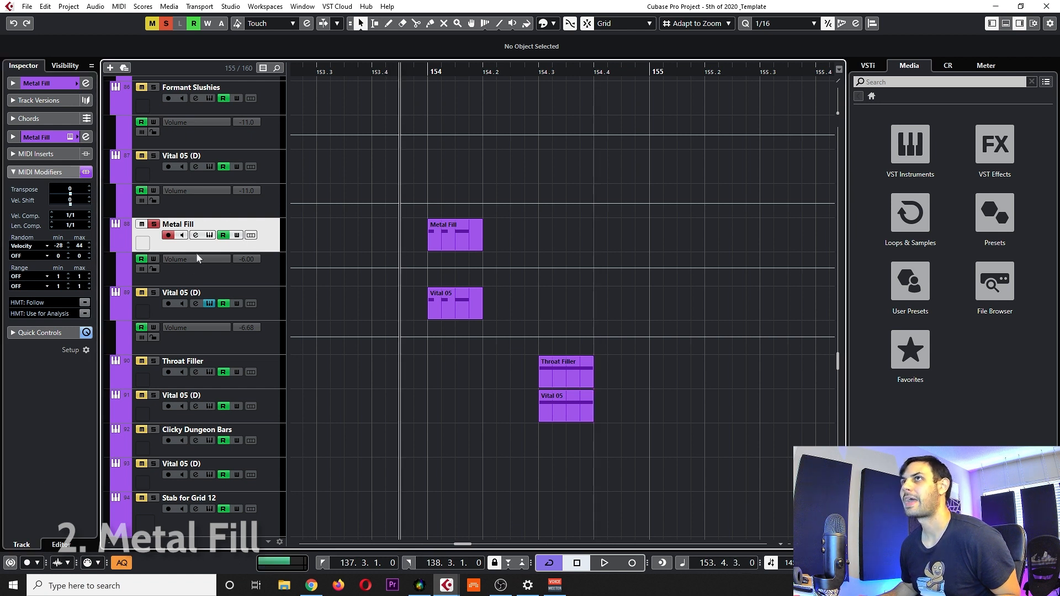
# Reopen the Metal Fill synth and enable its effects in the order compressor, distortion, reverb, delay.
pyautogui.click(210, 235)
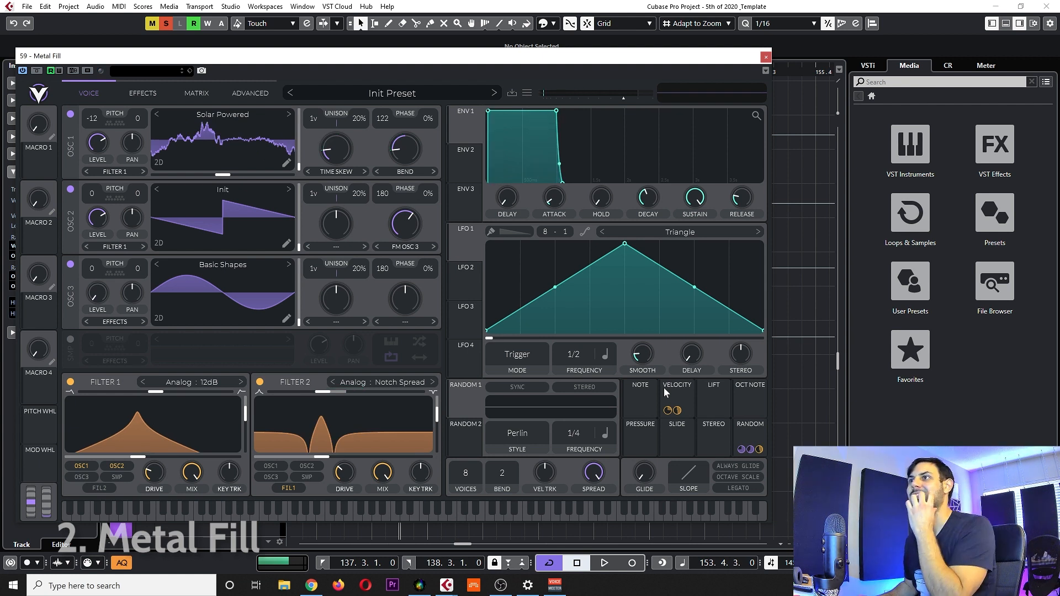
pyautogui.moveTo(319, 426)
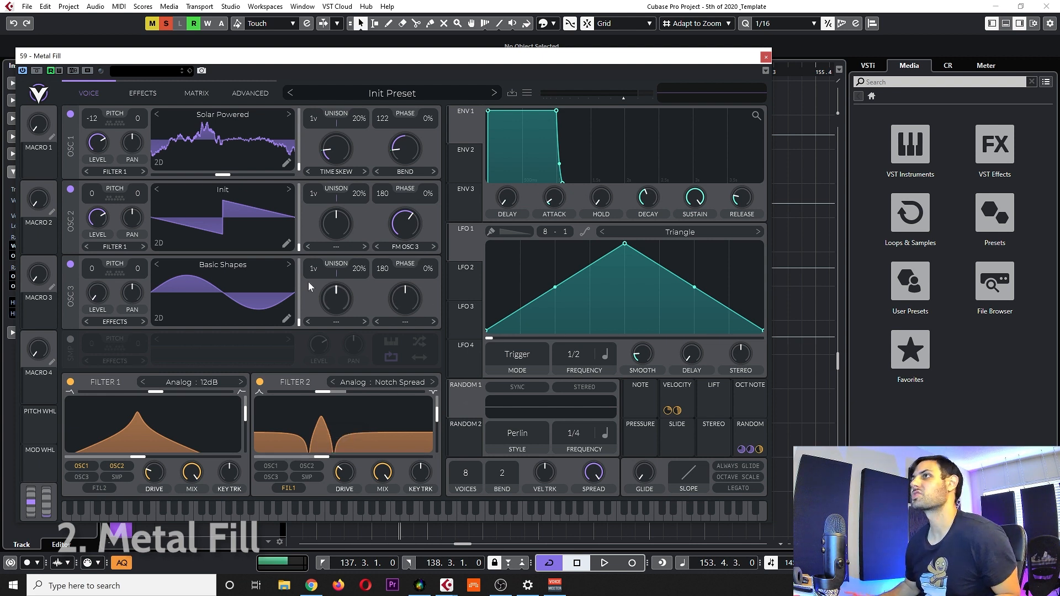
pyautogui.click(141, 94)
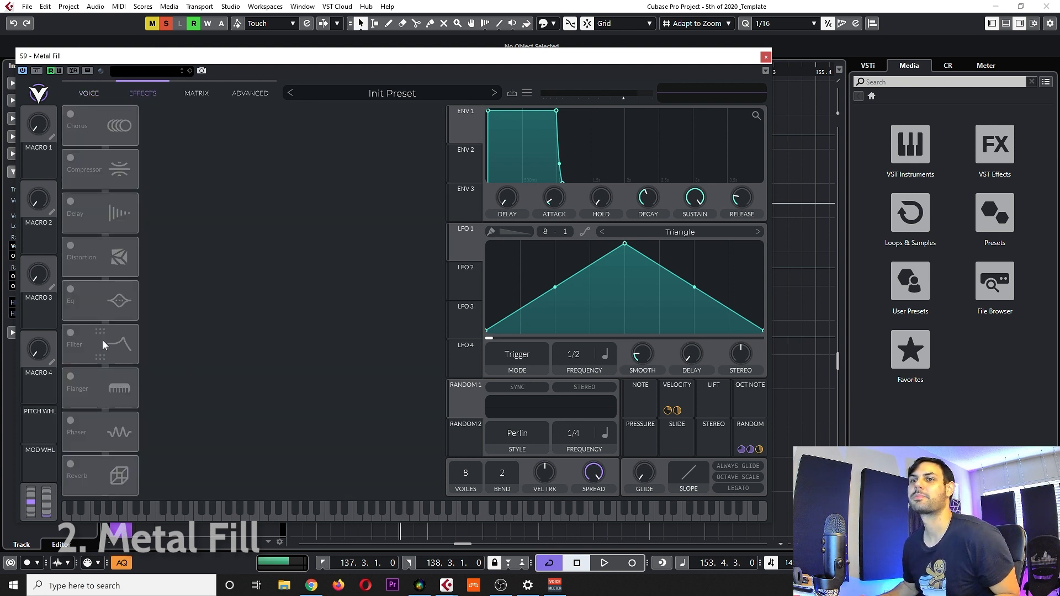
pyautogui.click(90, 169)
pyautogui.click(90, 256)
pyautogui.click(90, 472)
pyautogui.click(91, 209)
pyautogui.moveTo(102, 212); pyautogui.dragTo(102, 258)
pyautogui.moveTo(102, 475); pyautogui.dragTo(102, 257)
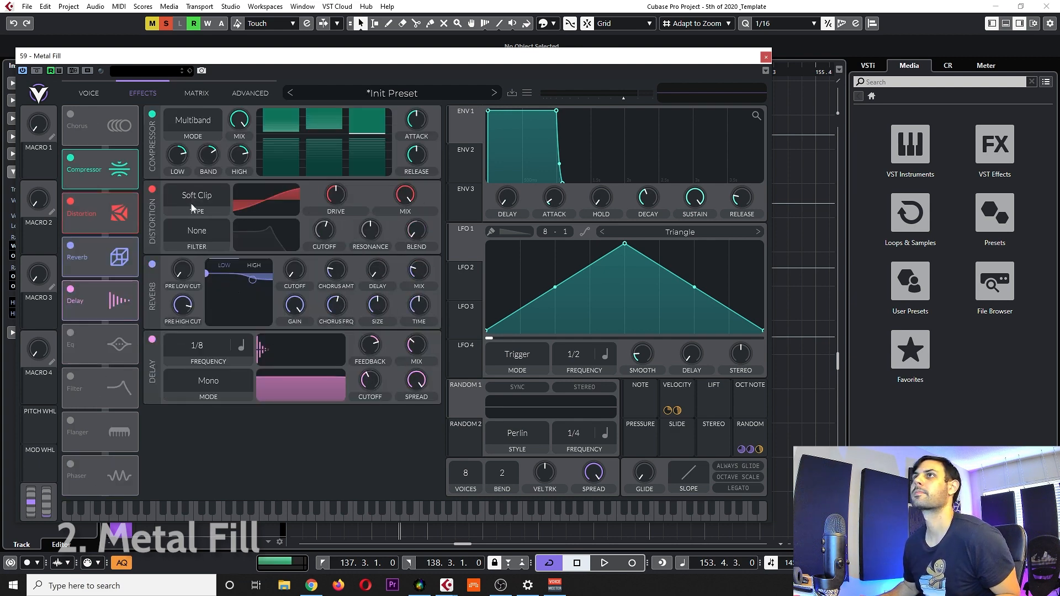
# Adjust the multiband compressor's low and high bands and lower its mix to about half.
pyautogui.moveTo(281, 132); pyautogui.dragTo(281, 148)
pyautogui.moveTo(340, 138); pyautogui.dragTo(341, 127)
pyautogui.moveTo(239, 120); pyautogui.dragTo(239, 149)
# Set the distortion type to Sine Fold with more drive and a reduced mix.
pyautogui.click(197, 195)
pyautogui.click(193, 263)
pyautogui.moveTo(336, 195); pyautogui.dragTo(336, 176)
pyautogui.moveTo(405, 195); pyautogui.dragTo(405, 215)
# Cut the reverb's low frequencies, and set the delay to Ping Pong at 1/4 with a higher cutoff, more feedback and mix, and less spread.
pyautogui.moveTo(207, 273); pyautogui.dragTo(211, 301)
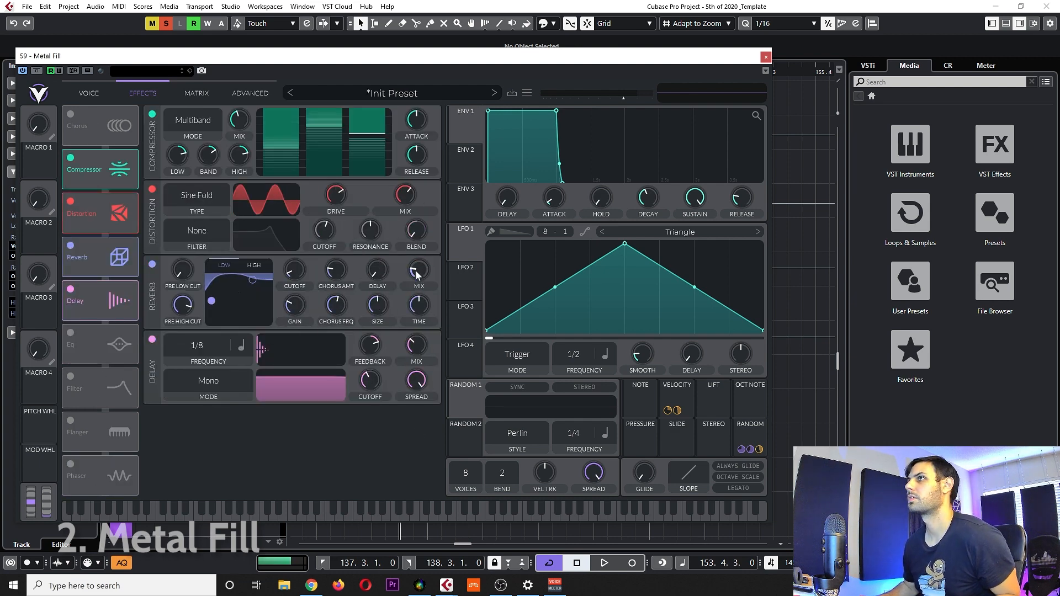
pyautogui.click(208, 380)
pyautogui.click(193, 420)
pyautogui.moveTo(178, 346); pyautogui.dragTo(177, 354)
pyautogui.moveTo(370, 380); pyautogui.dragTo(370, 373)
pyautogui.moveTo(416, 380); pyautogui.dragTo(416, 420)
pyautogui.moveTo(370, 345); pyautogui.dragTo(370, 339)
pyautogui.moveTo(416, 345); pyautogui.dragTo(416, 337)
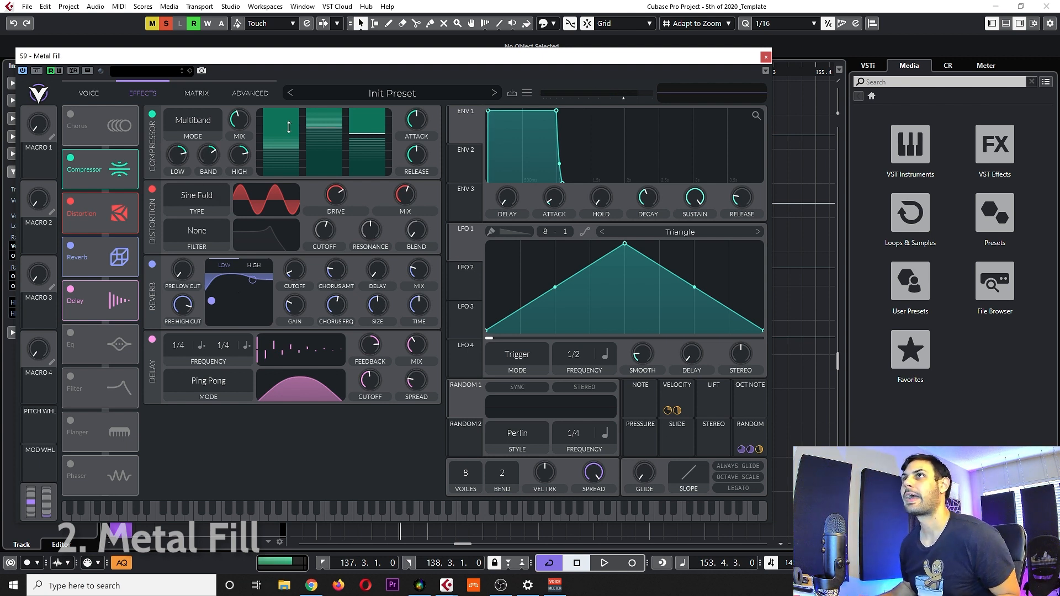
# Close the synth and open the Metal Fill clip in the note editor to examine its notes.
pyautogui.click(766, 57)
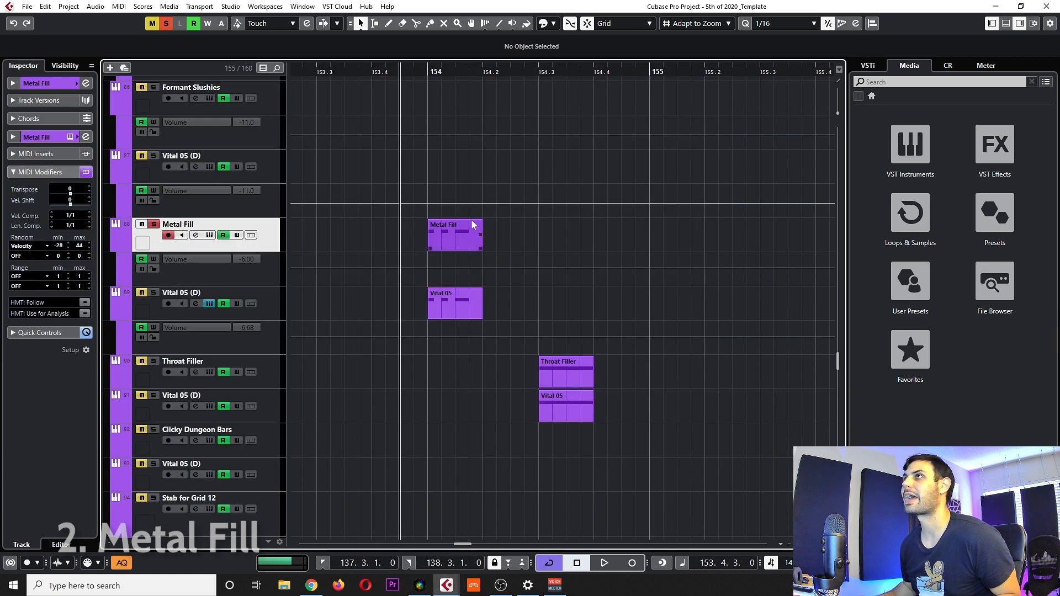
pyautogui.doubleClick(454, 233)
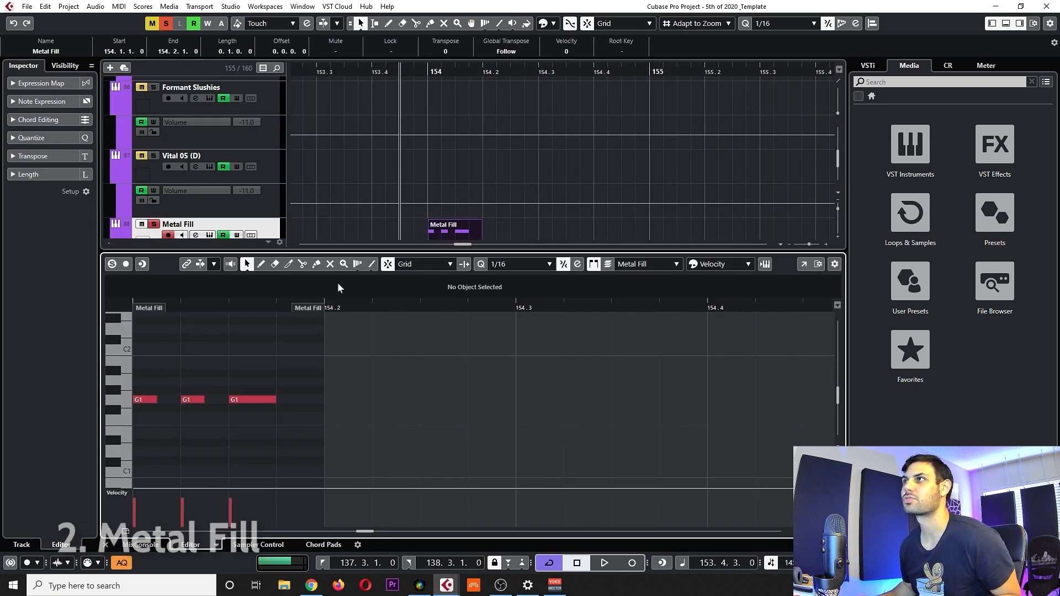
pyautogui.click(522, 264)
pyautogui.click(338, 373)
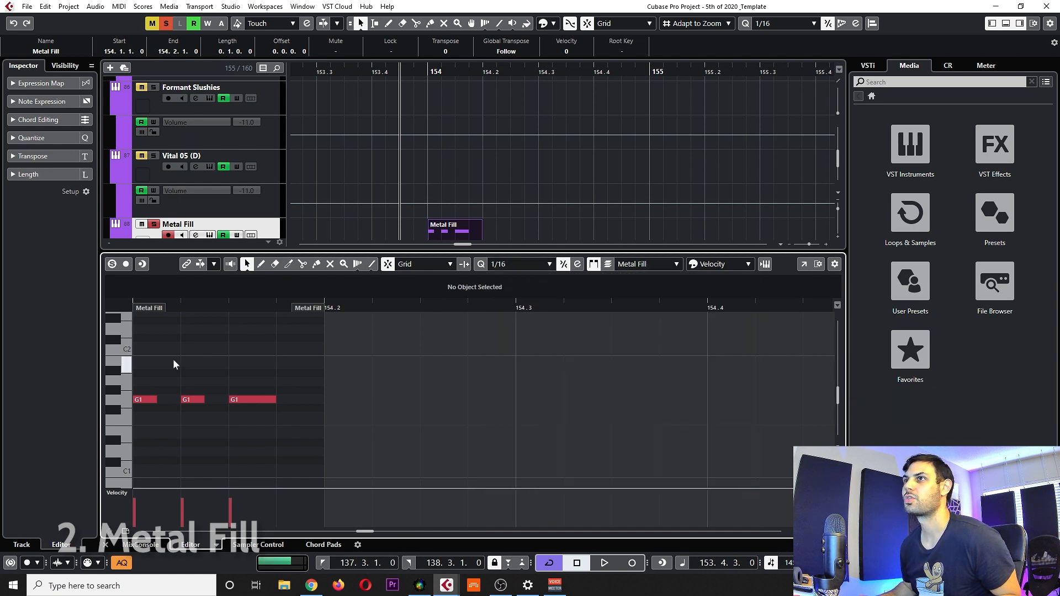
# Switch the note editor's quantize grid to 1/32 and restore it to 1/16.
pyautogui.click(512, 268)
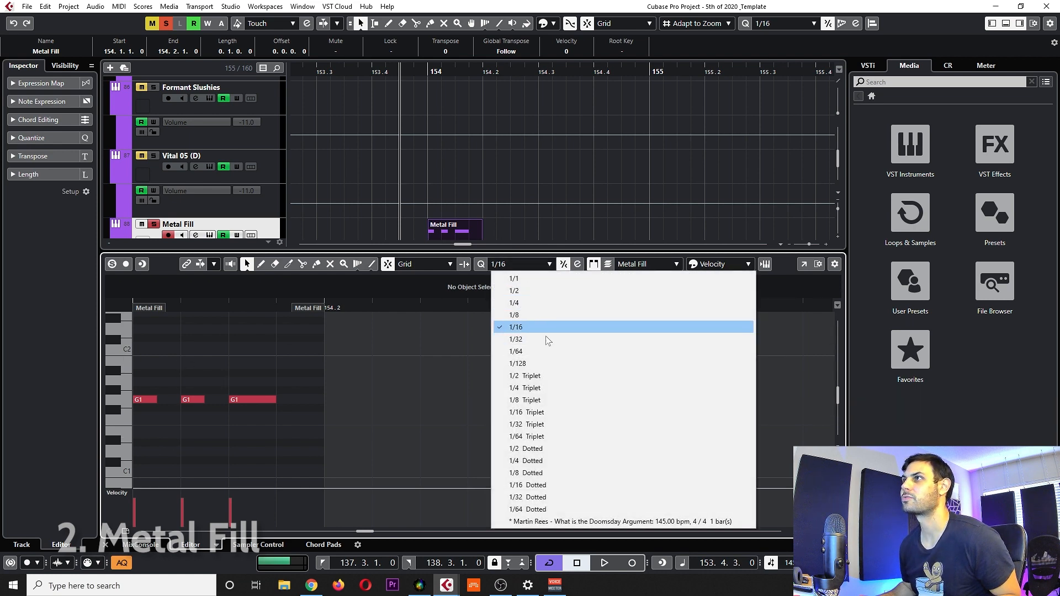
pyautogui.click(548, 326)
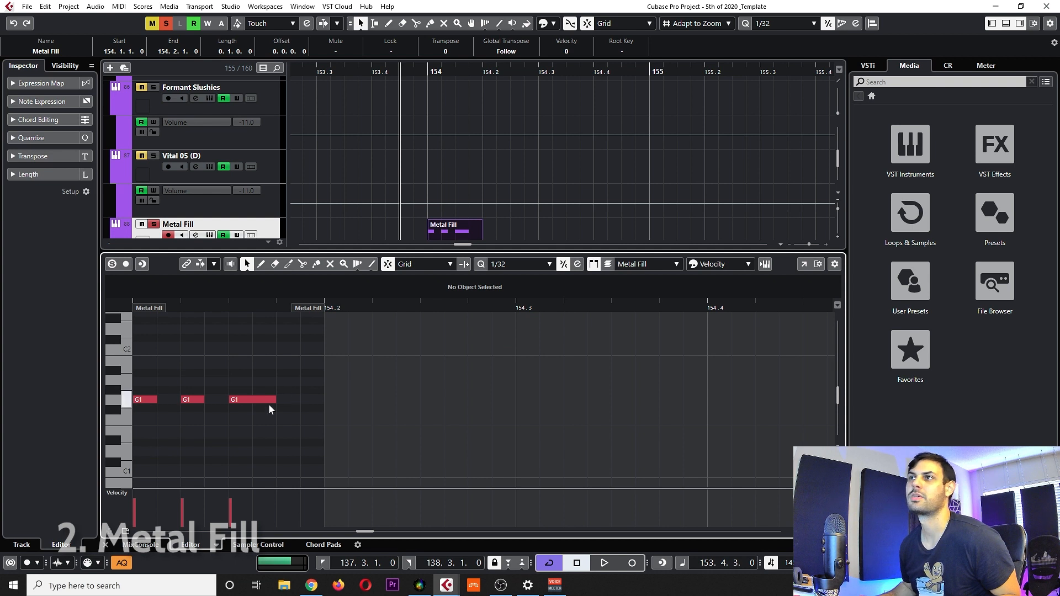
pyautogui.click(514, 271)
pyautogui.click(309, 406)
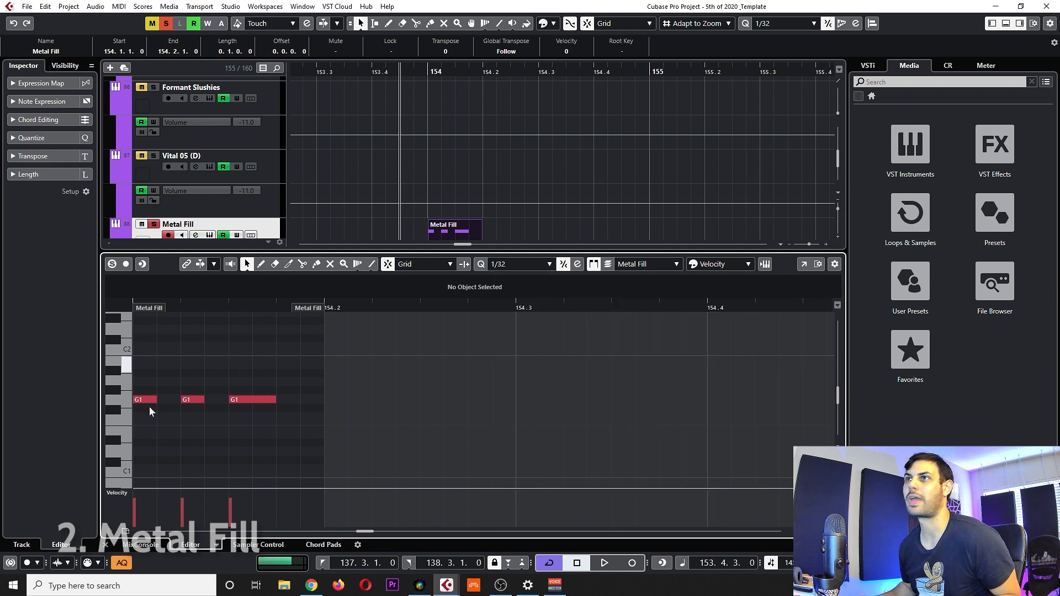
pyautogui.hscroll(-2, 317, 427)
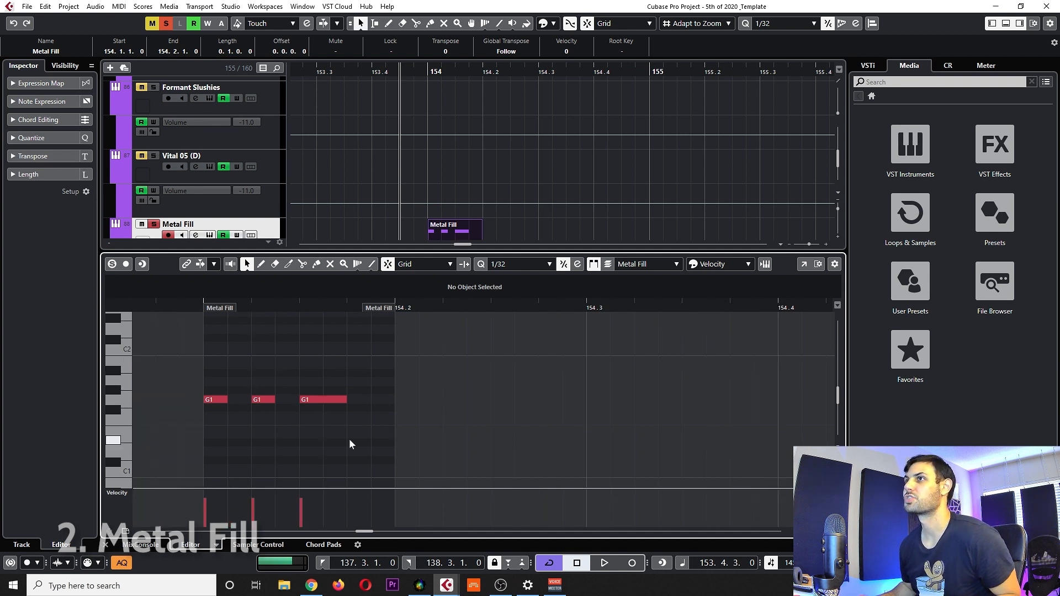
pyautogui.click(526, 267)
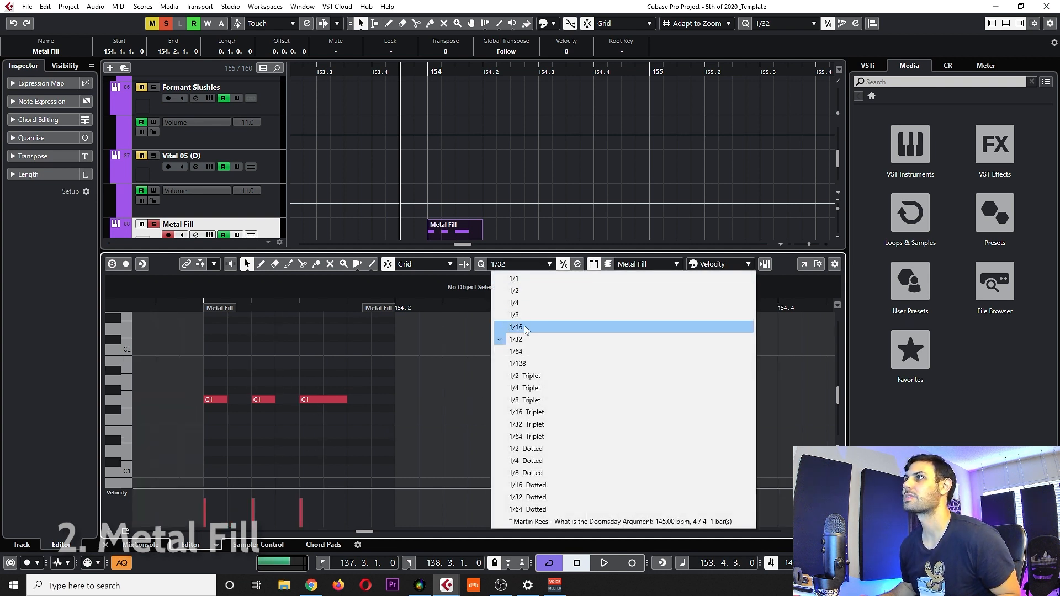
pyautogui.click(524, 327)
# Play back the fill and place the playhead just before the Throat Filler clips.
pyautogui.press('space')
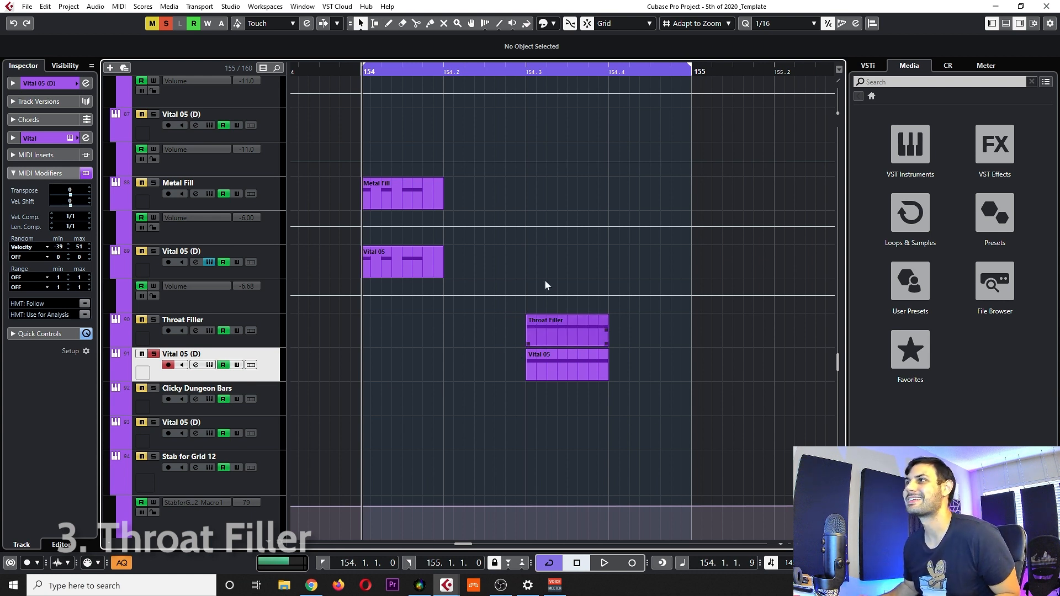
pyautogui.click(518, 68)
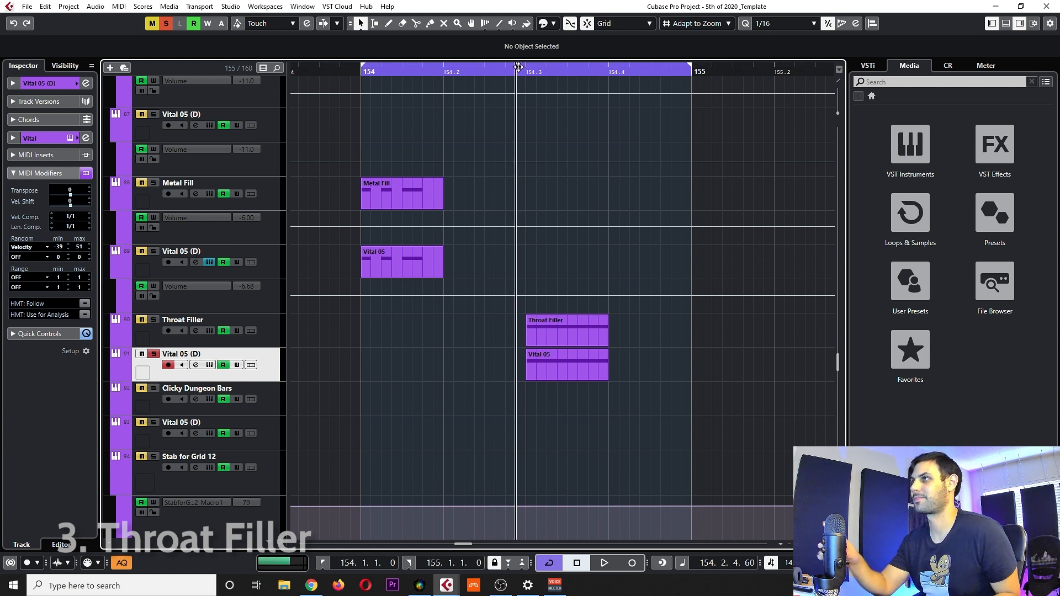
# Play back the Throat Filler clip as a reference, stop it, and bring up the Throat Filler track's synth.
pyautogui.press('space')
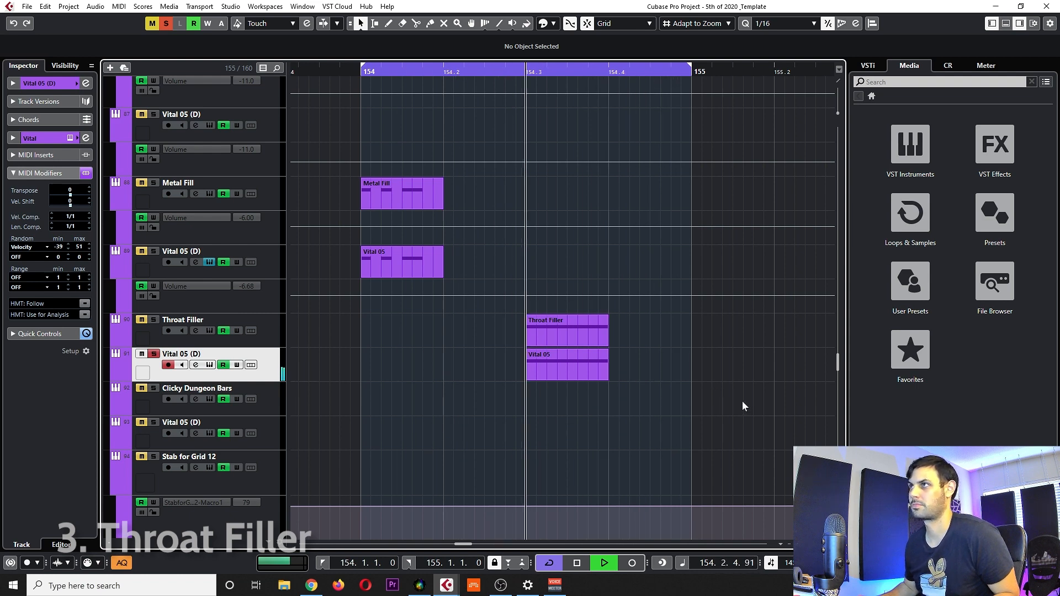
pyautogui.press('space')
pyautogui.scroll(-3, 741, 401)
pyautogui.scroll(3, 747, 402)
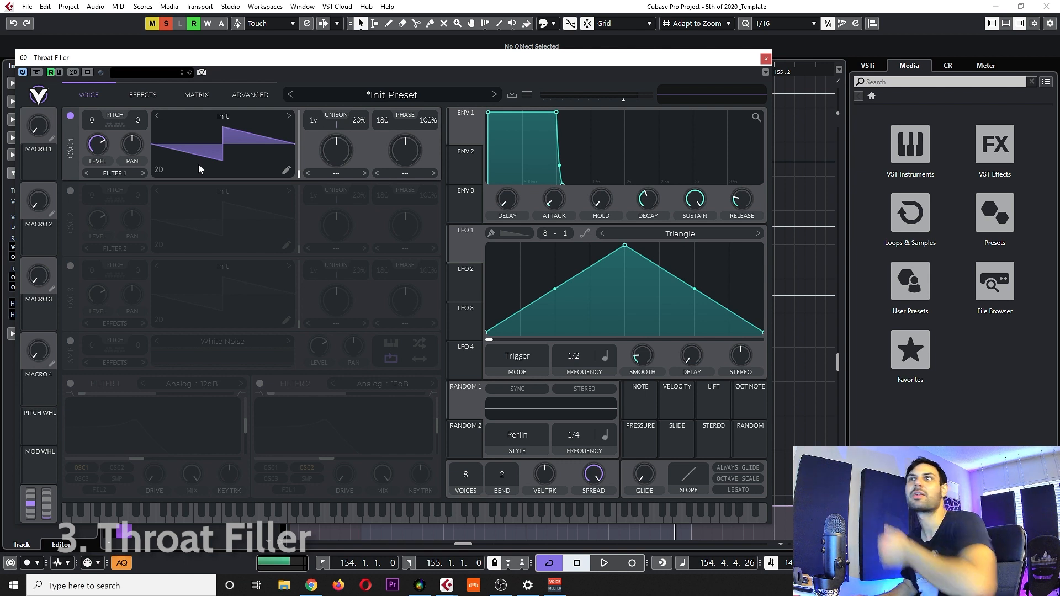
# Enable oscillator 2, and give oscillator 1 a raised Formant warp and a lowered Random Amplitudes spectral morph.
pyautogui.click(69, 191)
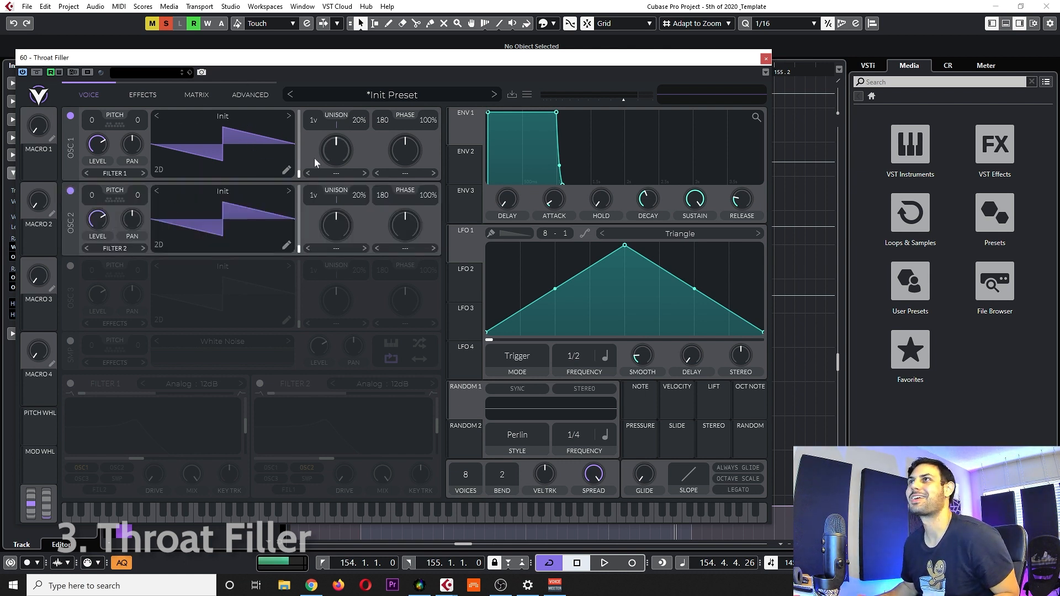
pyautogui.click(409, 173)
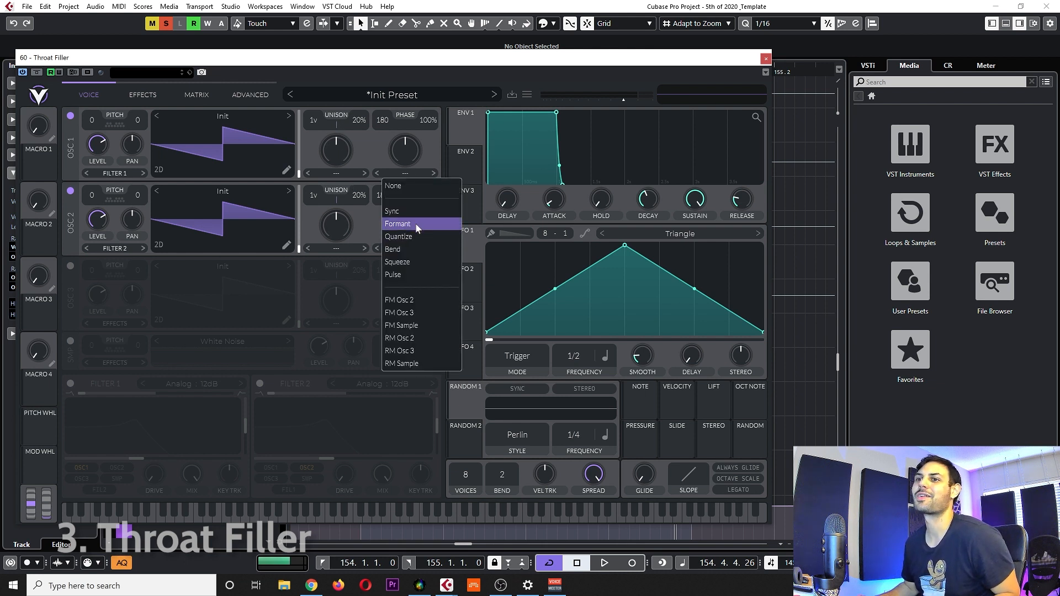
pyautogui.click(415, 223)
pyautogui.moveTo(403, 152); pyautogui.dragTo(403, 124)
pyautogui.click(335, 172)
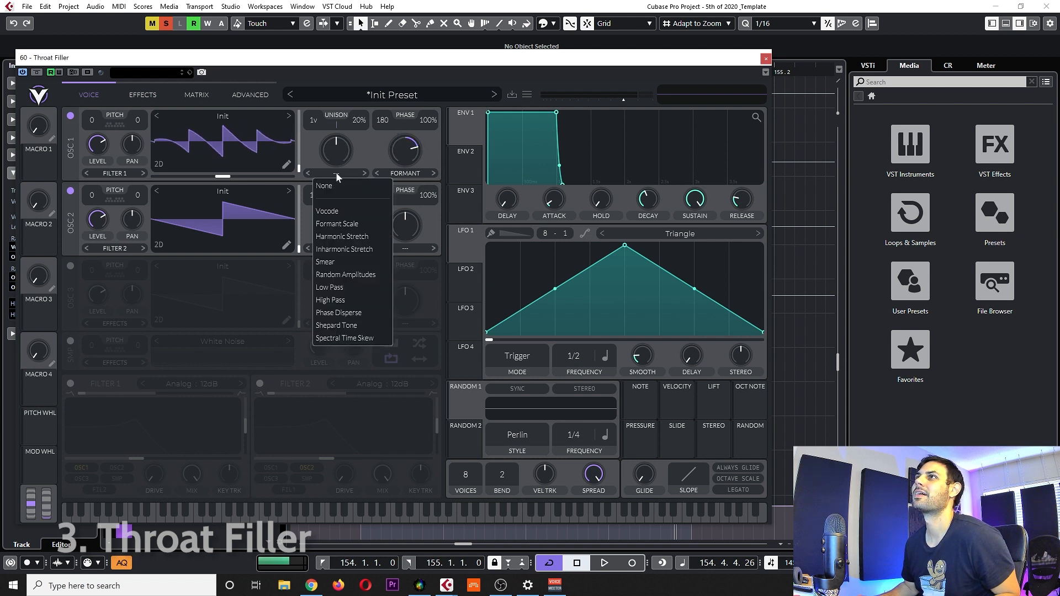
pyautogui.click(346, 275)
pyautogui.moveTo(332, 154); pyautogui.dragTo(320, 191)
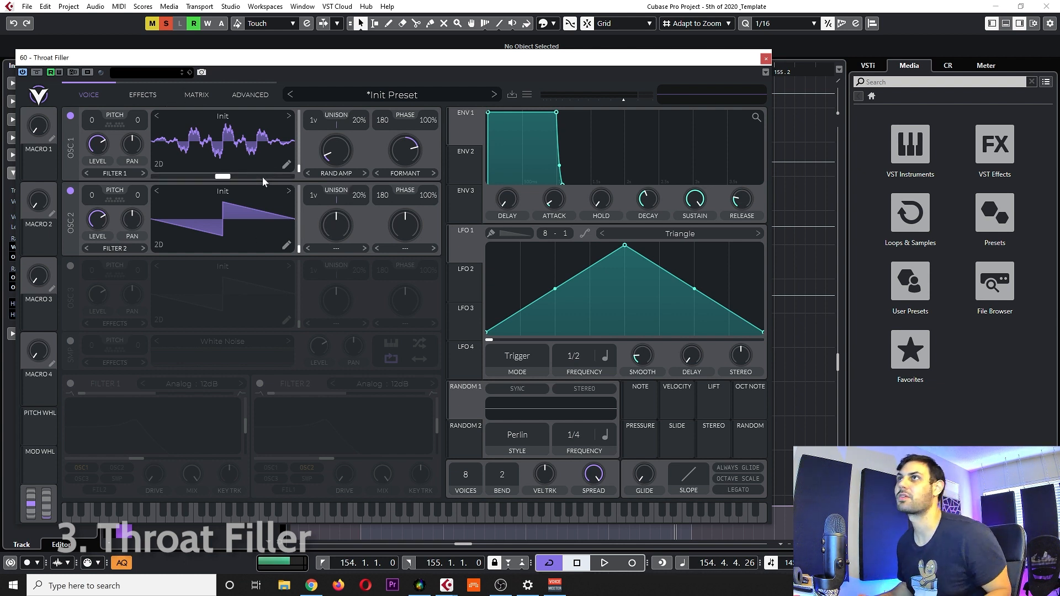
# Load the Saws for Days wavetable into oscillator 2 and route that oscillator to Filter 1.
pyautogui.click(259, 192)
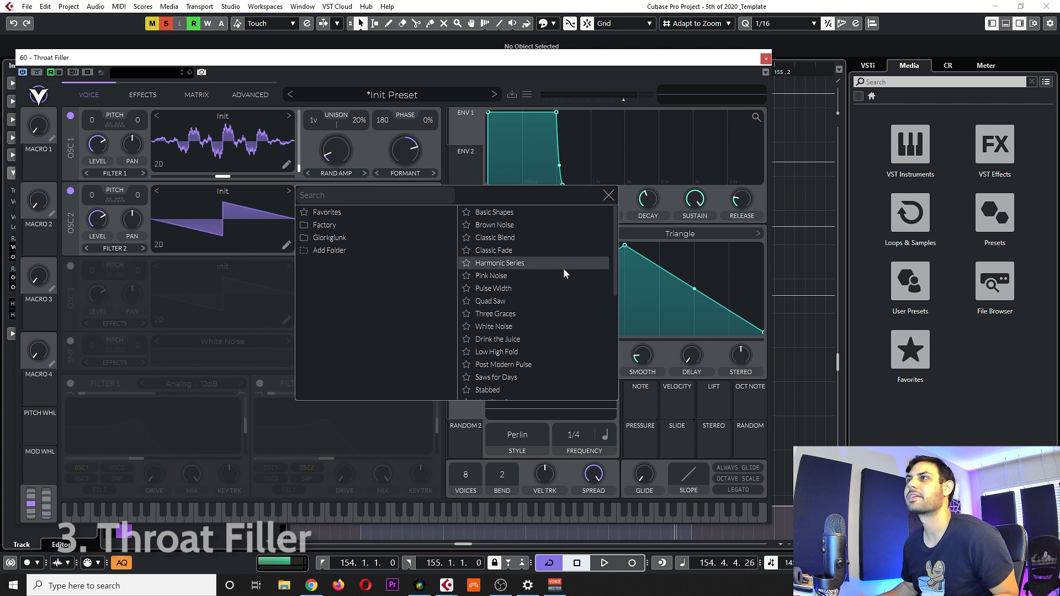
pyautogui.scroll(-1, 571, 360)
pyautogui.click(546, 352)
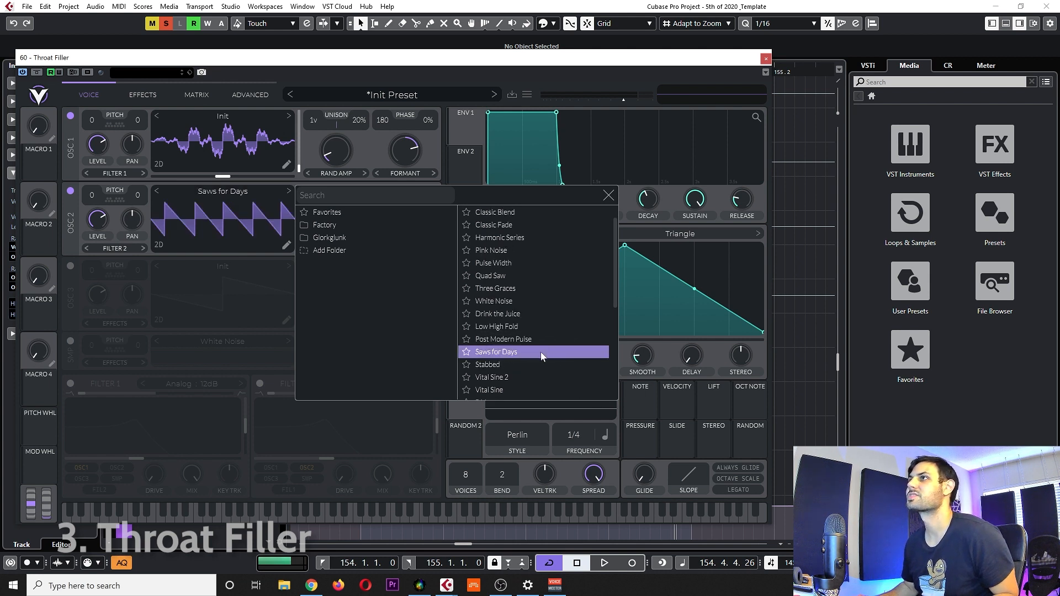
pyautogui.click(77, 253)
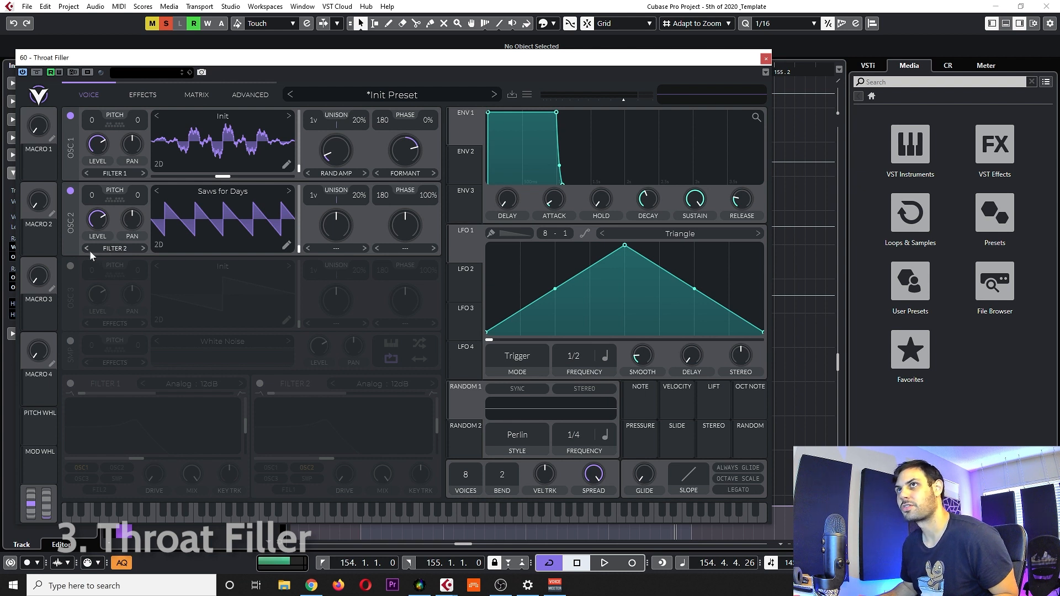
# Give oscillator 2 a Smear spectral morph at 10.5% and a Bend warp turned down to its minimum.
pyautogui.click(342, 251)
pyautogui.click(337, 338)
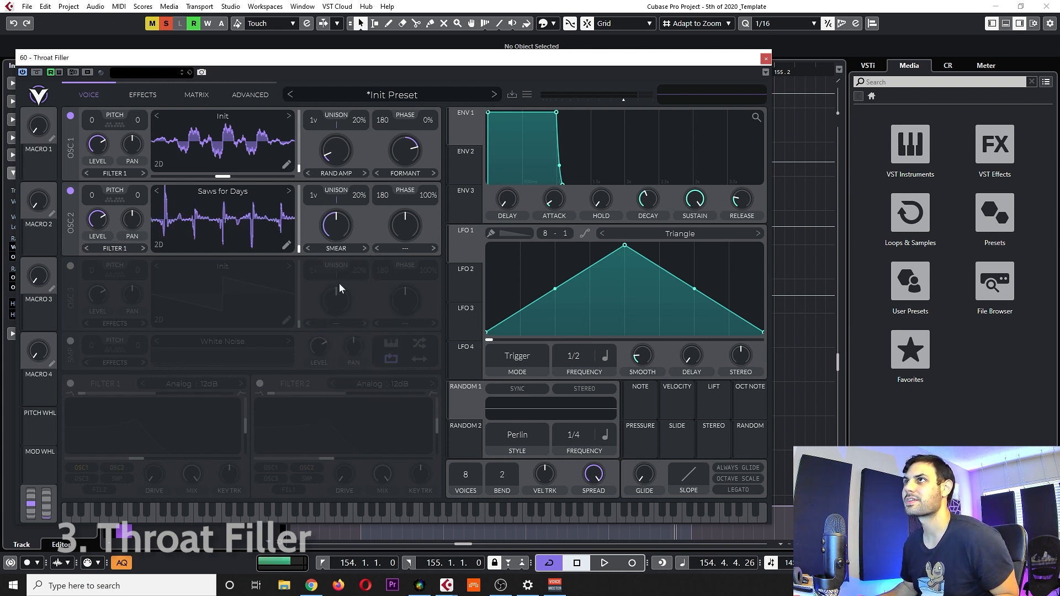
pyautogui.moveTo(336, 224); pyautogui.dragTo(343, 278)
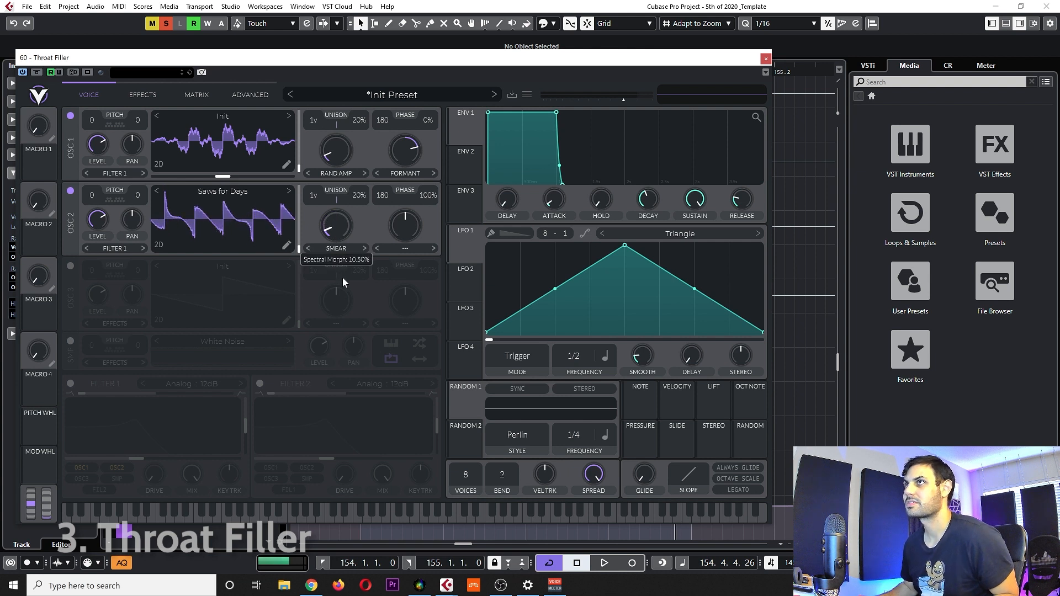
pyautogui.click(419, 248)
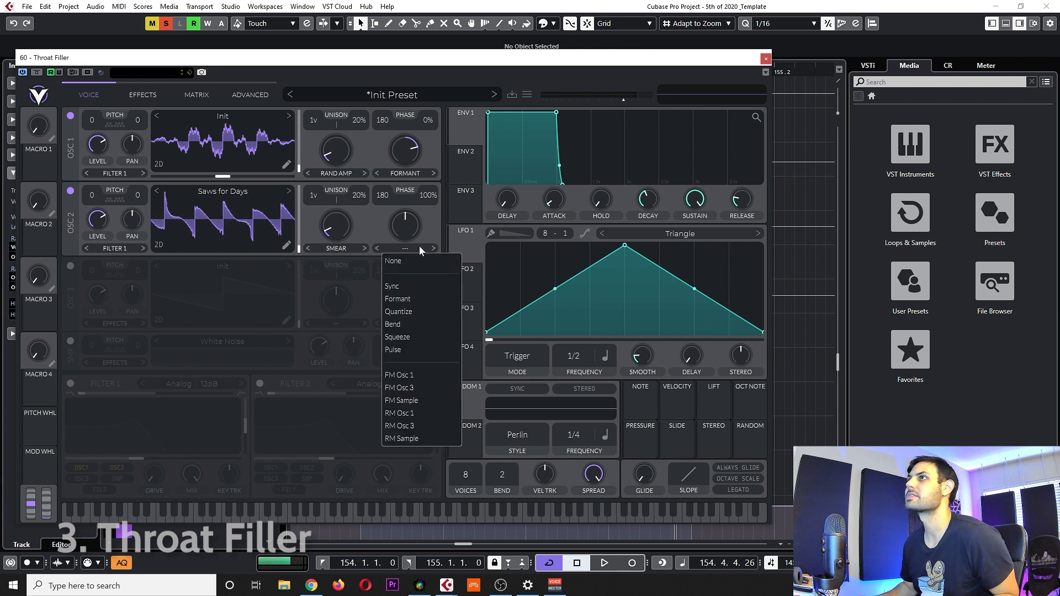
pyautogui.click(400, 325)
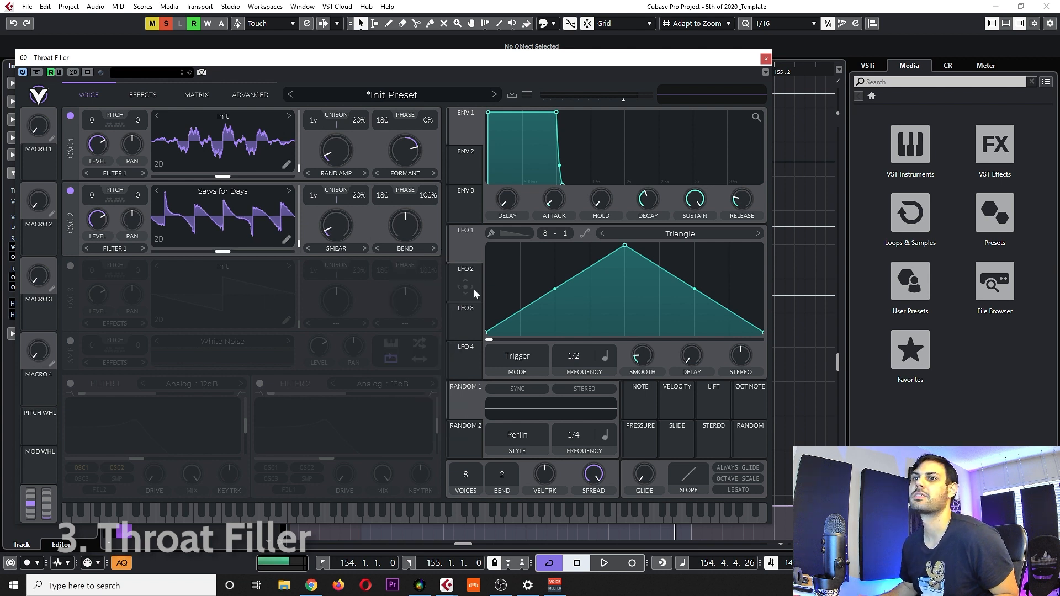
pyautogui.moveTo(419, 237); pyautogui.dragTo(400, 321)
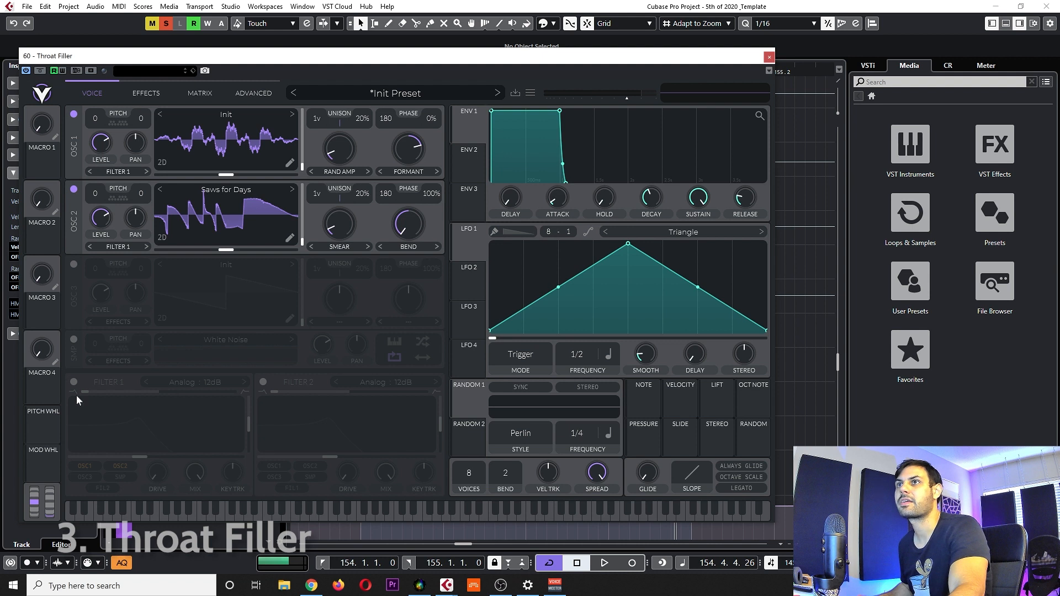
# Enable Filter 1 as a Dirty 12dB filter, blended to high-pass with slightly raised resonance.
pyautogui.click(74, 380)
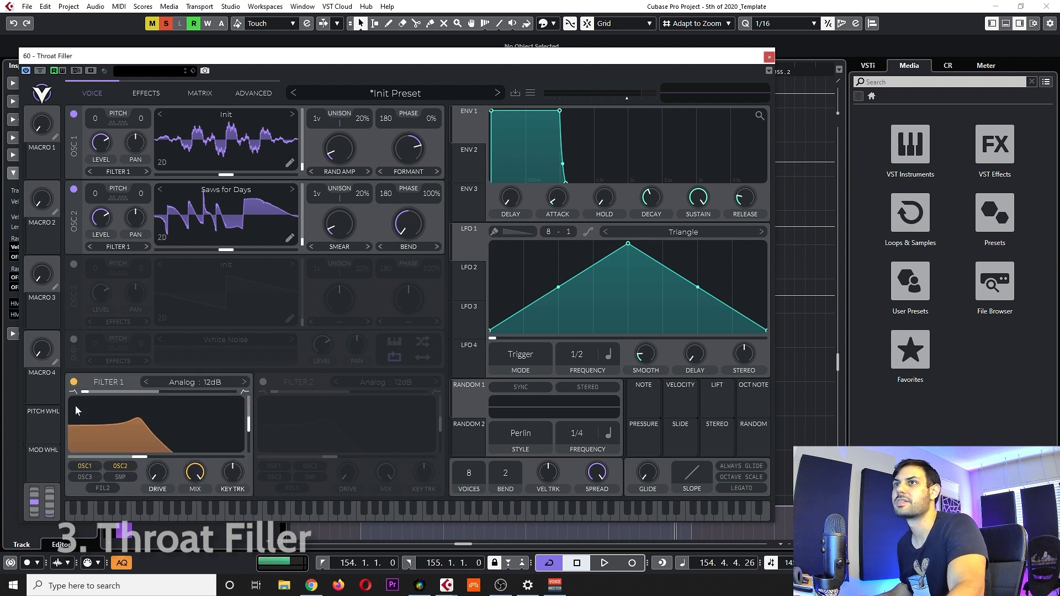
pyautogui.moveTo(91, 392); pyautogui.dragTo(283, 386)
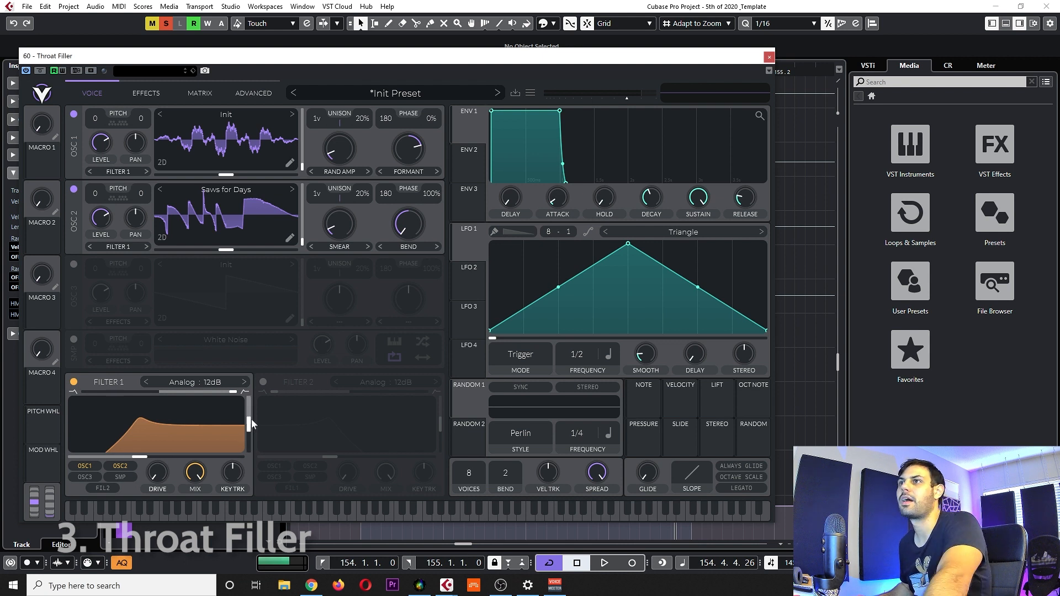
pyautogui.moveTo(245, 427)
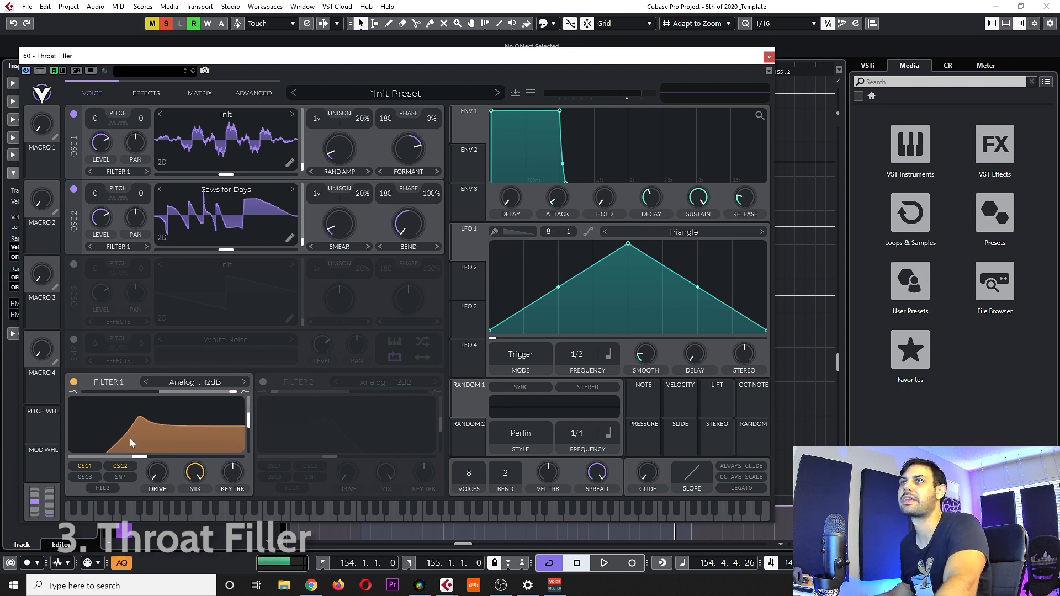
pyautogui.click(219, 384)
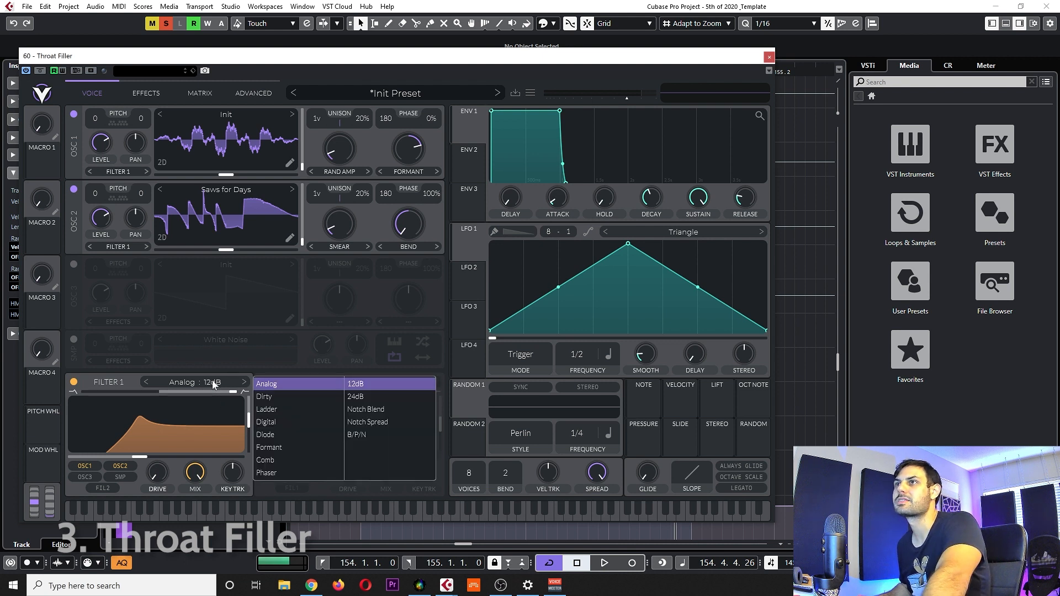
pyautogui.click(274, 397)
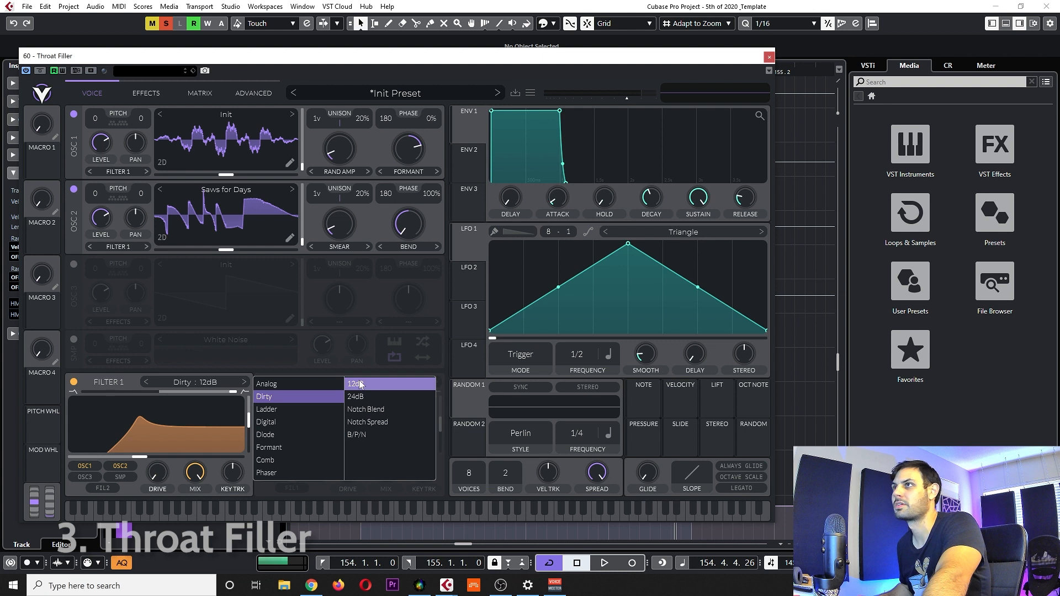
pyautogui.click(330, 394)
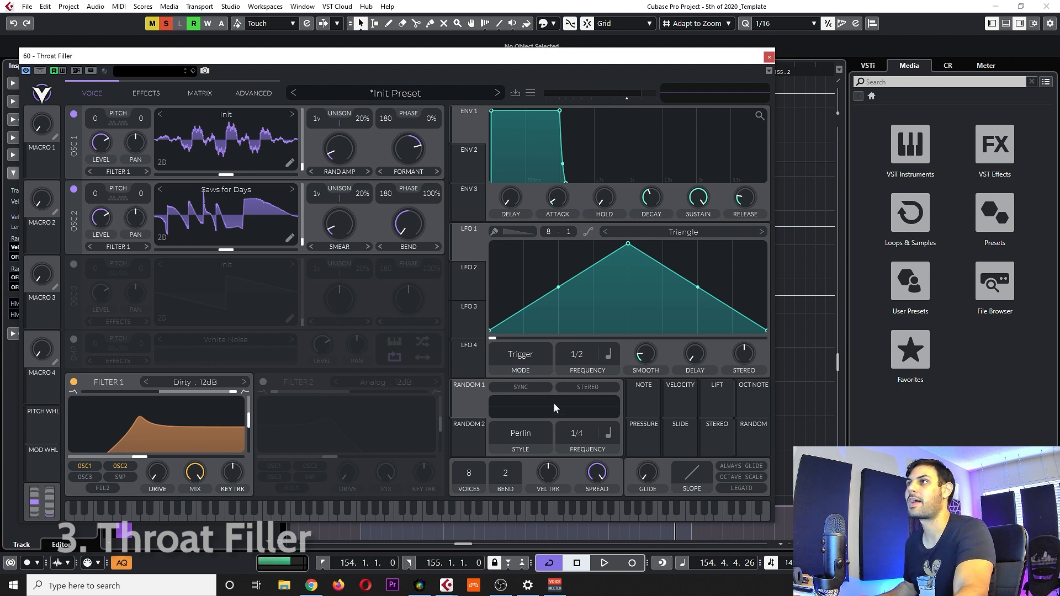
# Set Random 1 to Sample & Hold at 1/16, map it to both oscillators' spectral morphs, and map velocity to oscillator 2's wave frame.
pyautogui.click(528, 435)
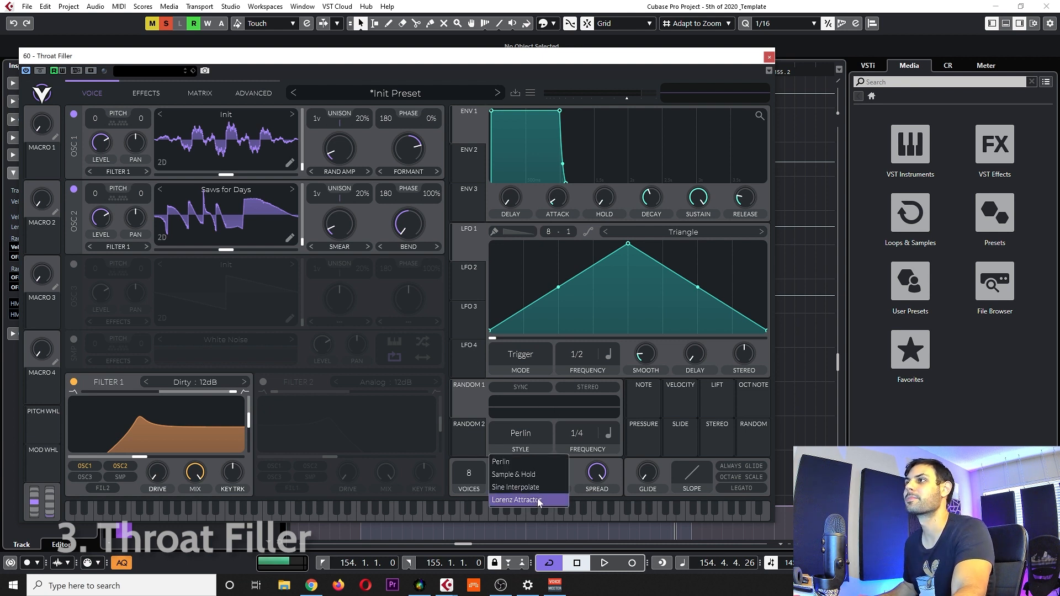
pyautogui.moveTo(576, 436); pyautogui.dragTo(579, 480)
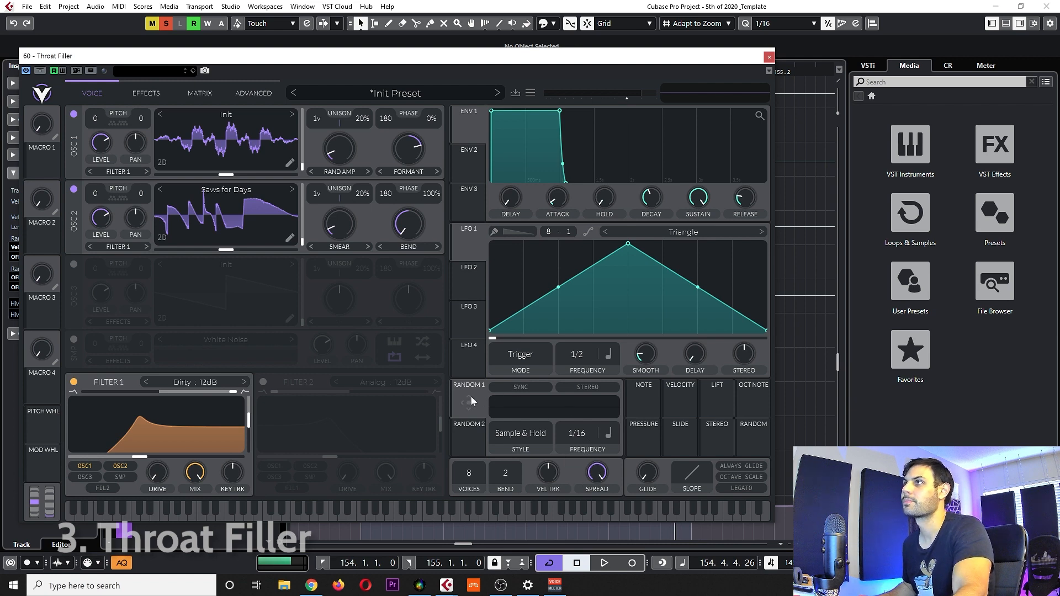
pyautogui.moveTo(471, 398); pyautogui.dragTo(337, 185)
pyautogui.moveTo(460, 409)
pyautogui.mouseDown()
pyautogui.moveTo(339, 220)
pyautogui.moveTo(339, 257)
pyautogui.mouseUp()
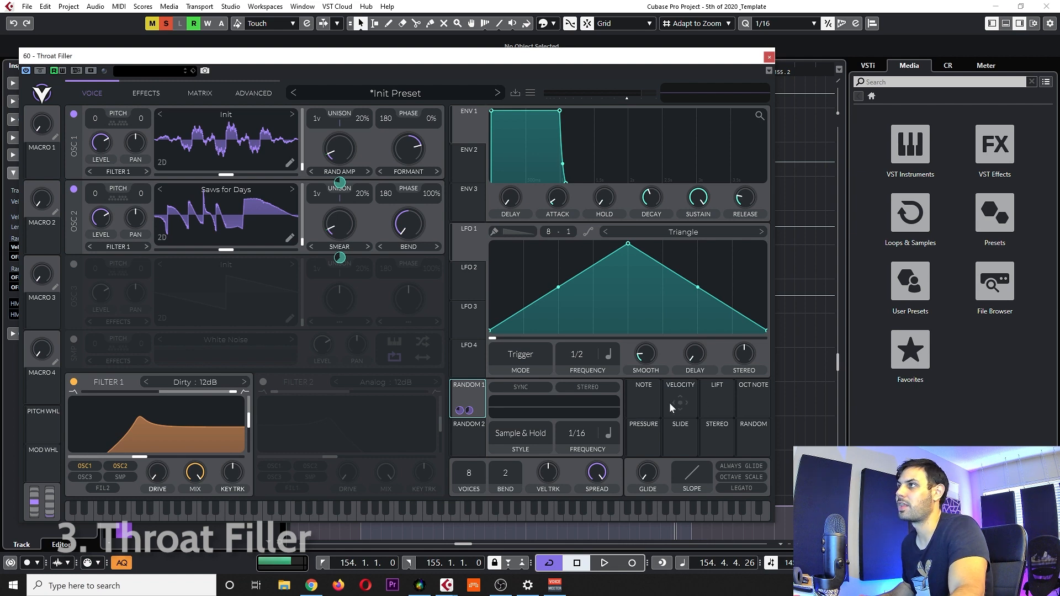
pyautogui.moveTo(683, 403)
pyautogui.mouseDown()
pyautogui.moveTo(267, 362)
pyautogui.moveTo(260, 270)
pyautogui.moveTo(290, 219)
pyautogui.mouseUp()
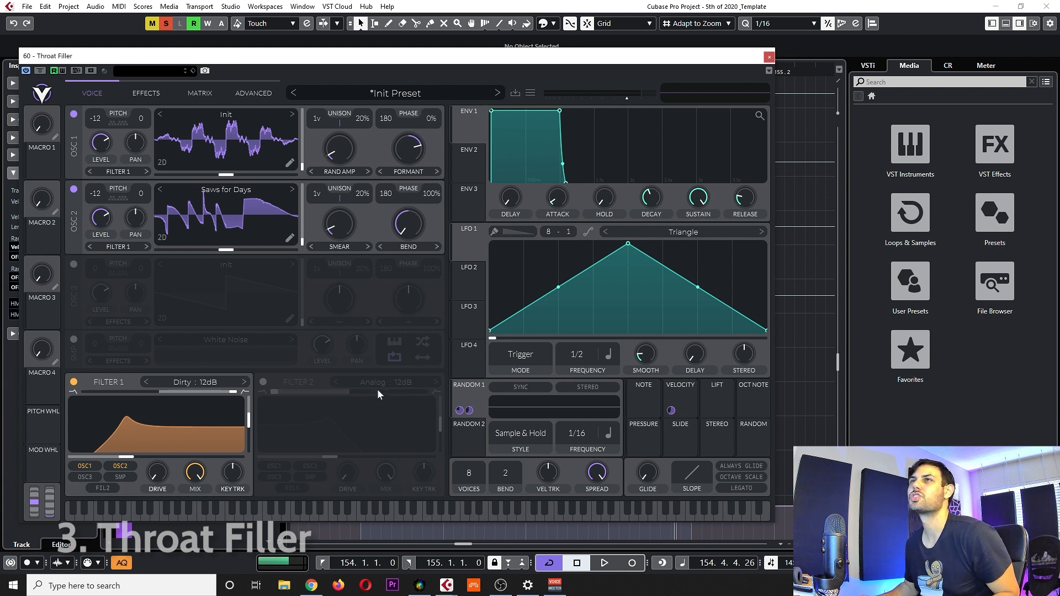
# Enable Soft Clip distortion with raised drive ahead of the delay, and set the delay to Ping Pong at 1/8.
pyautogui.click(159, 92)
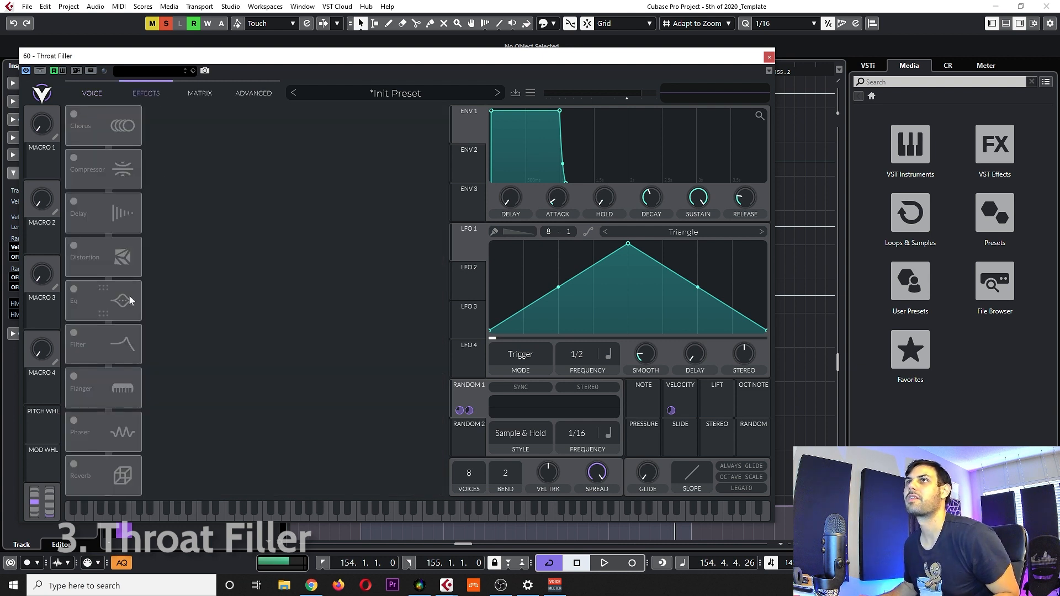
pyautogui.click(77, 247)
pyautogui.click(88, 210)
pyautogui.moveTo(87, 209); pyautogui.dragTo(105, 255)
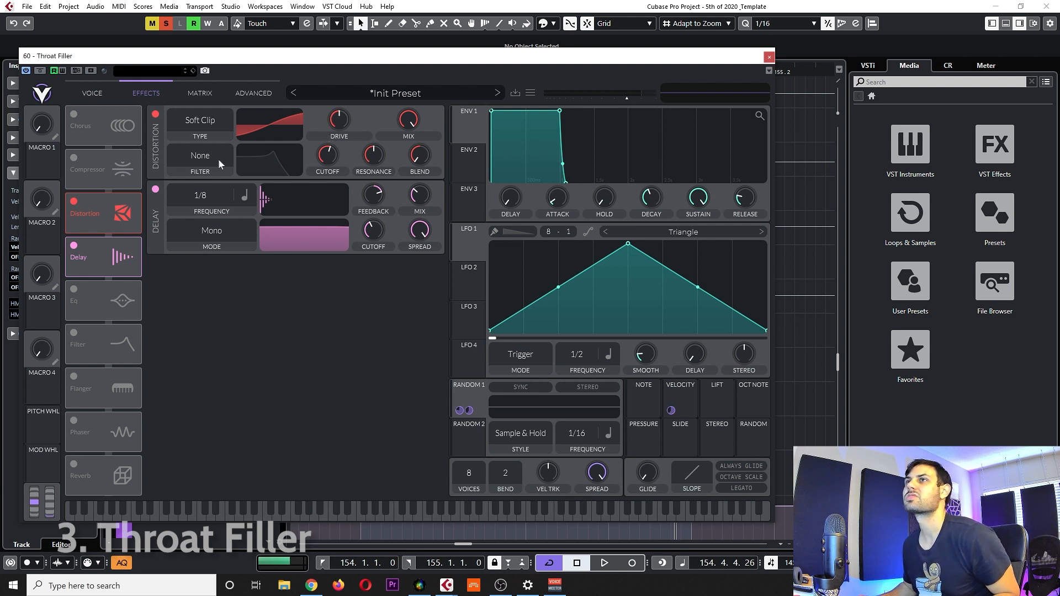
pyautogui.moveTo(335, 126); pyautogui.dragTo(334, 116)
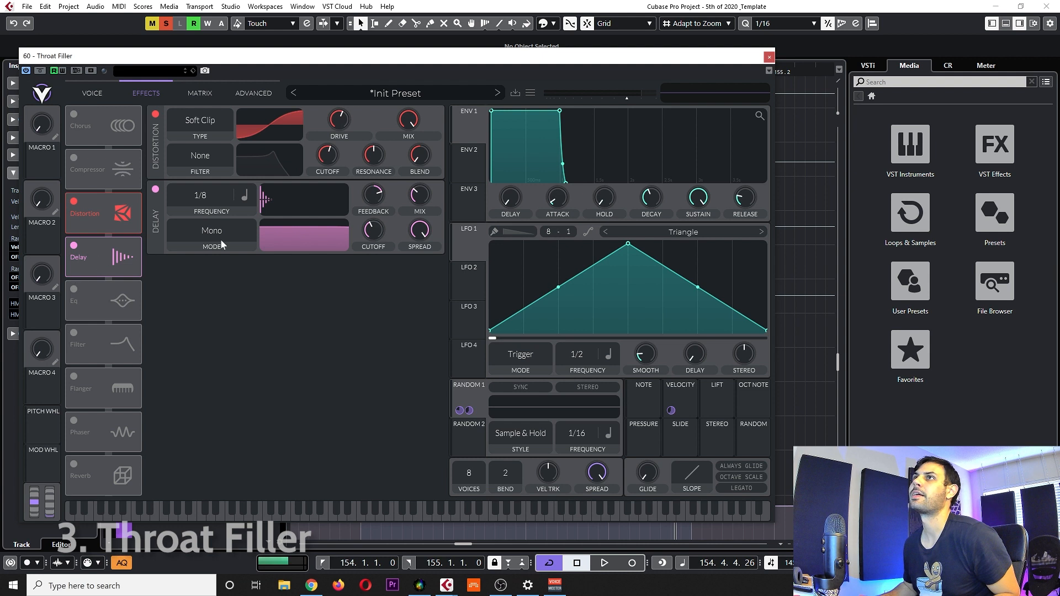
pyautogui.click(244, 195)
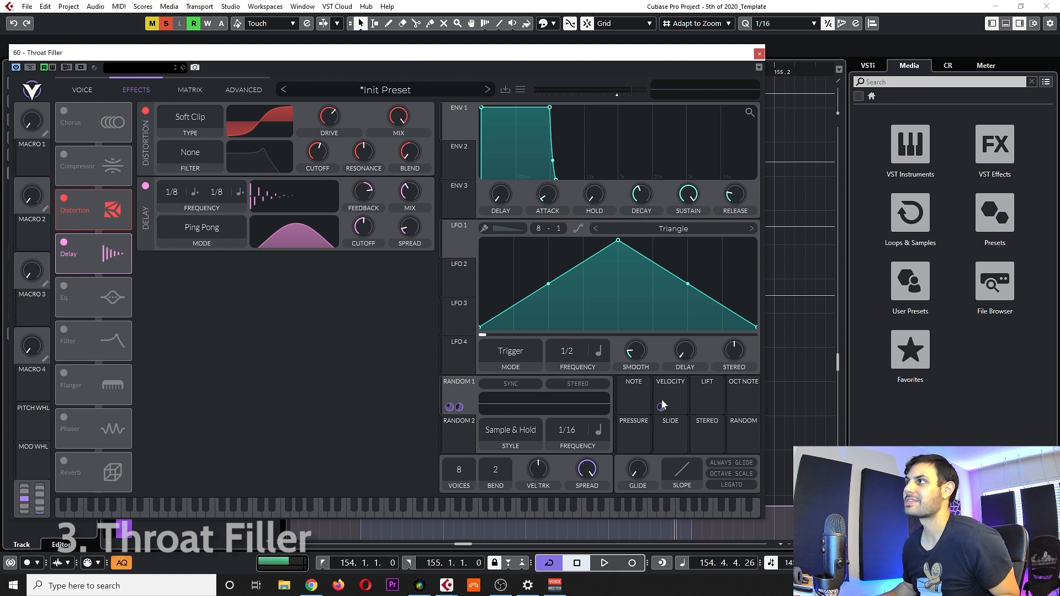
# Close the synth, open the Throat Filler clip in the note editor to examine its notes, and close the editor.
pyautogui.click(759, 54)
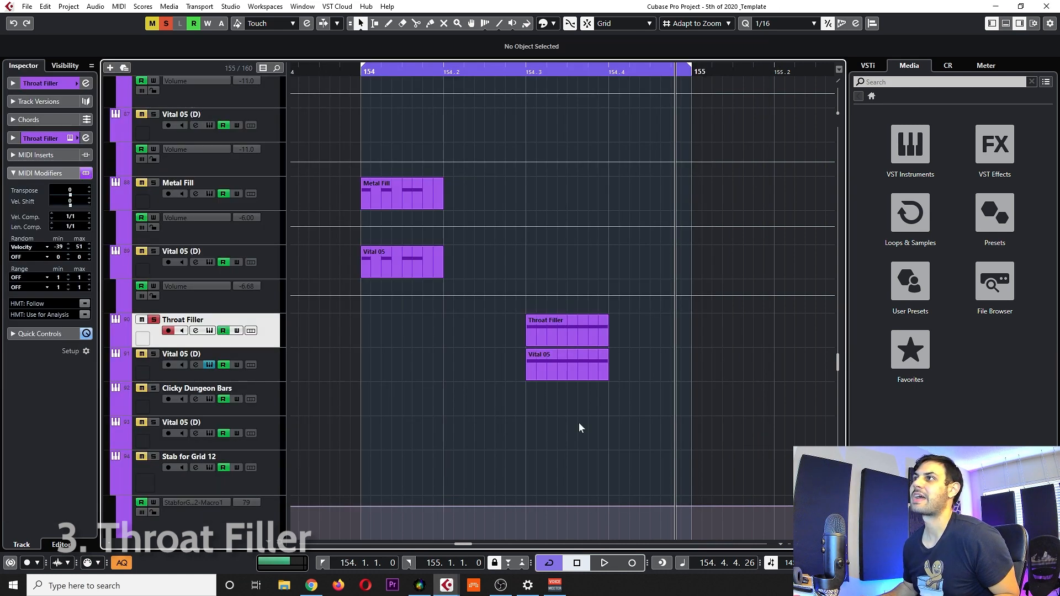
pyautogui.scroll(2, 590, 340)
pyautogui.doubleClick(554, 328)
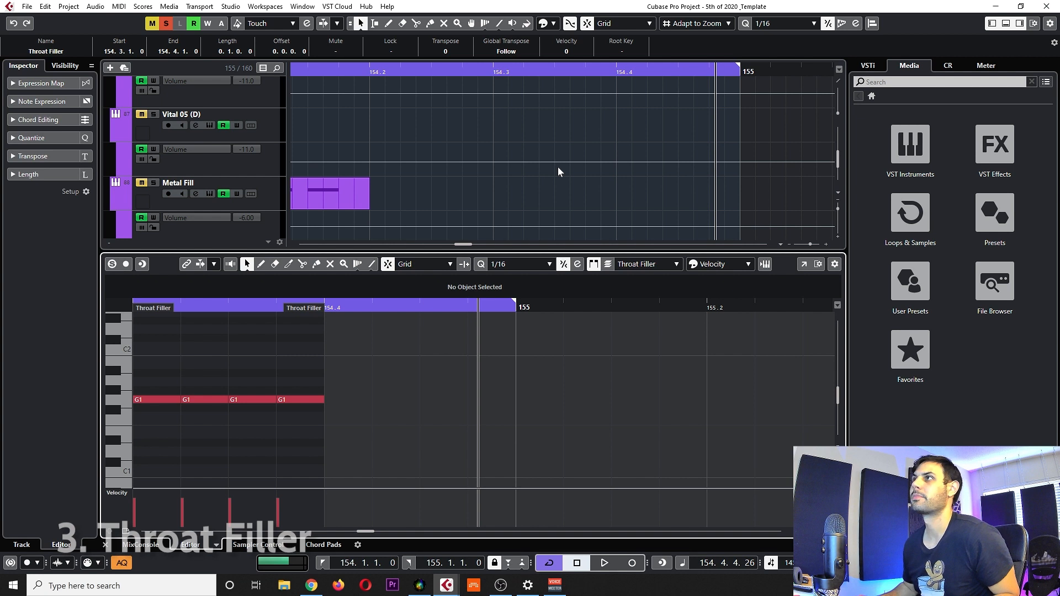
pyautogui.hotkey('ctrl', 'e')
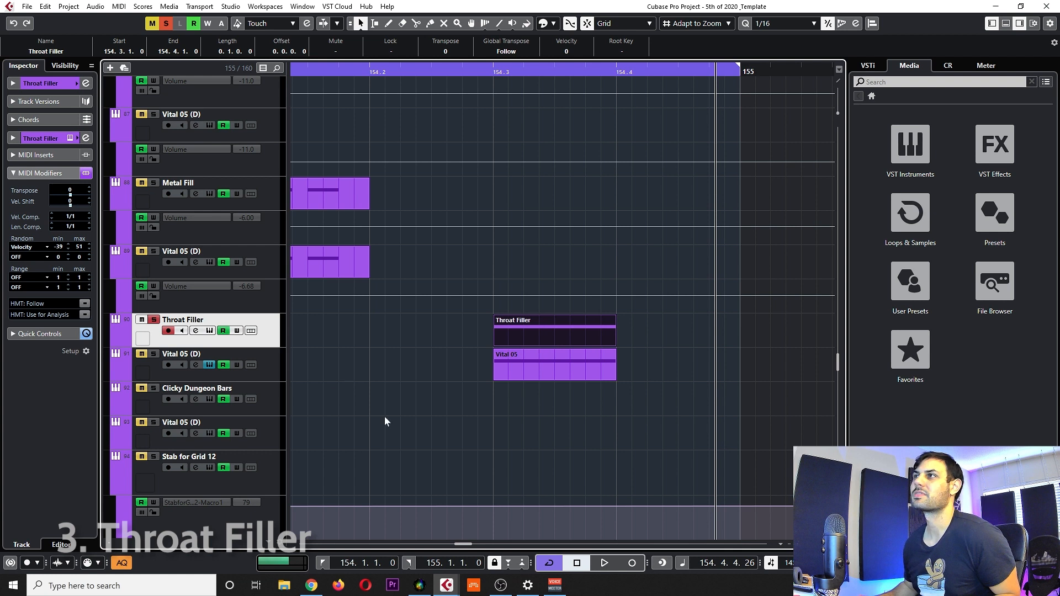
# Play the looped bar, reopen the Throat Filler synth, and set oscillator 1's pitch transpose to 0.
pyautogui.hscroll(-1, 442, 381)
pyautogui.scroll(-1, 499, 361)
pyautogui.hscroll(1, 505, 362)
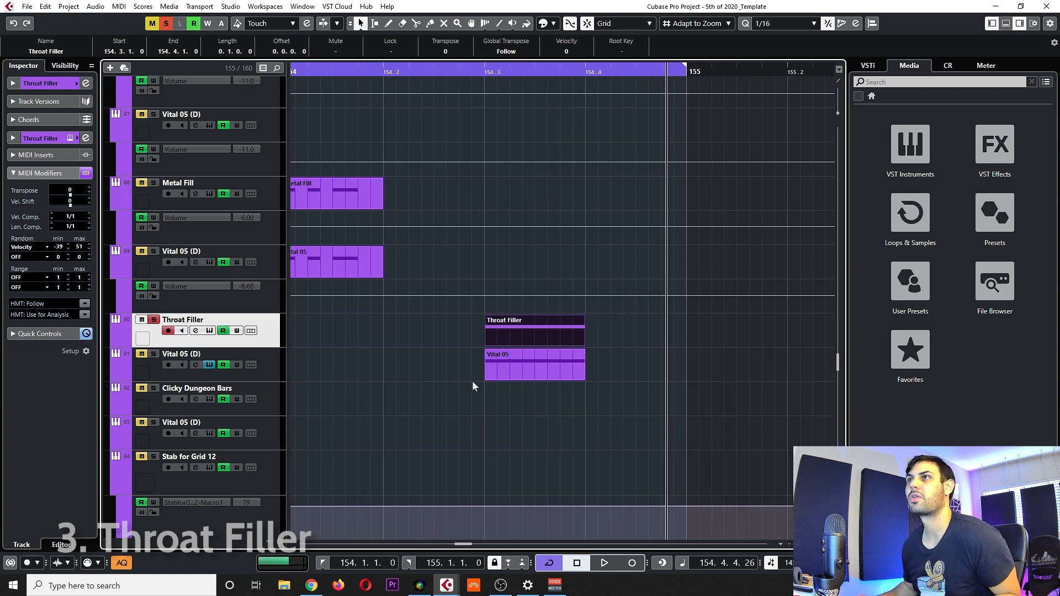
pyautogui.hscroll(-1, 489, 377)
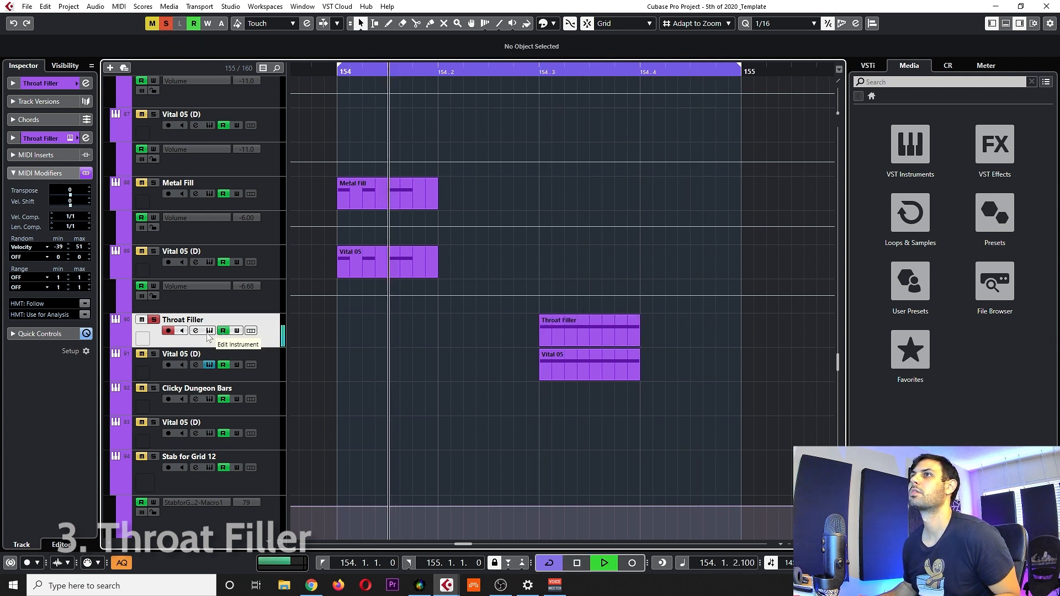
pyautogui.click(209, 330)
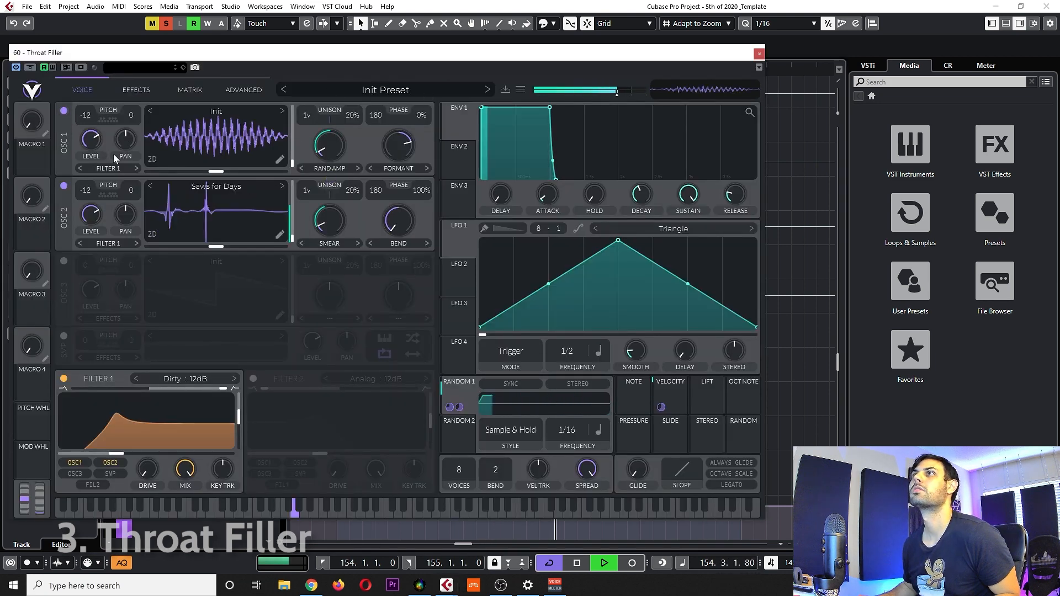
pyautogui.moveTo(81, 117); pyautogui.dragTo(79, 44)
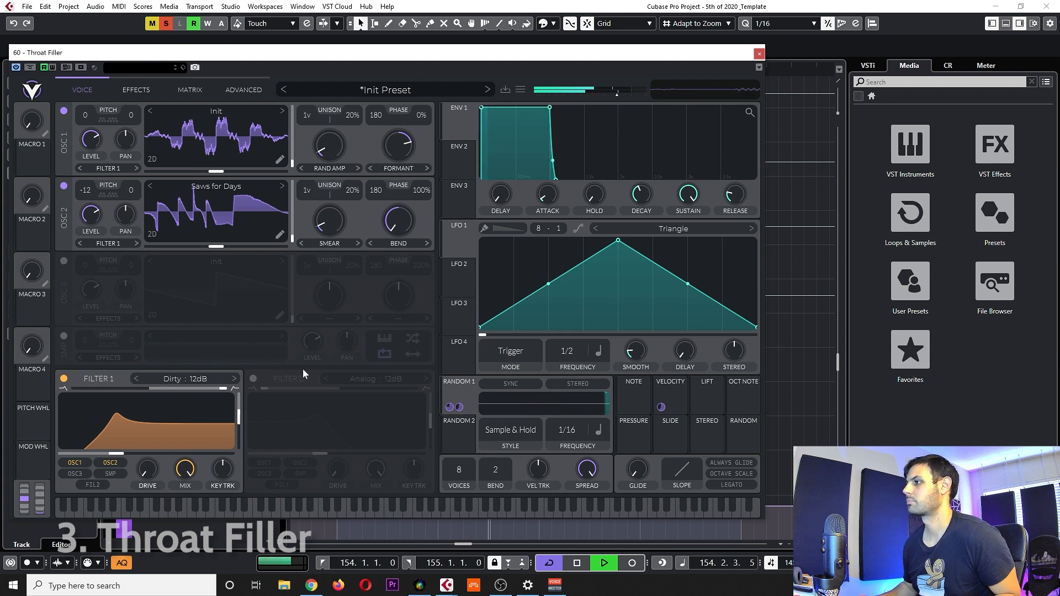
# Close the Throat Filler synth, play the looped bar to listen to the part, reopen the synth, and stop playback.
pyautogui.press('space')
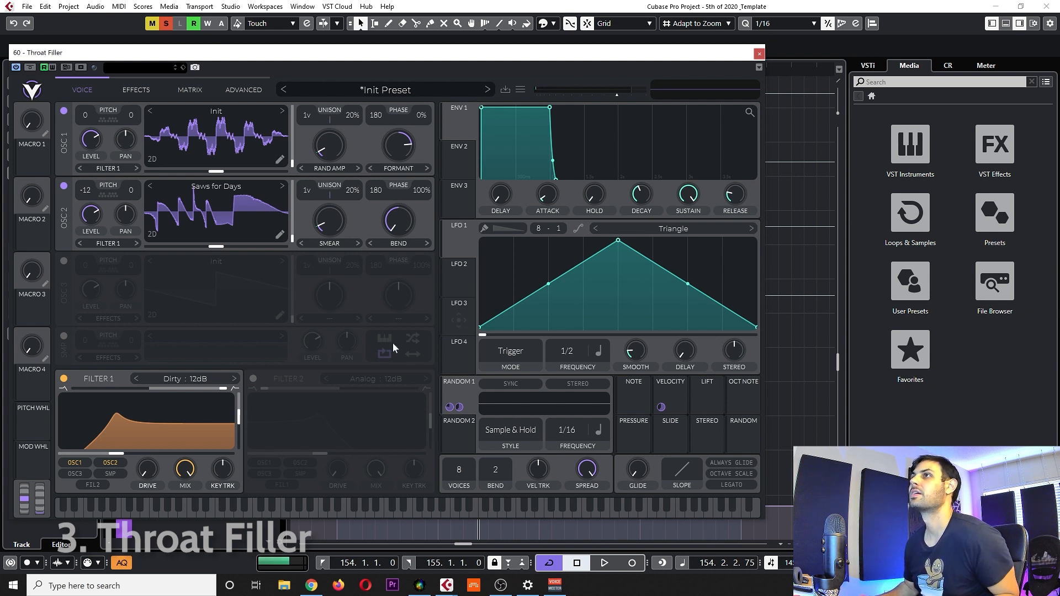
pyautogui.click(759, 54)
pyautogui.press('space')
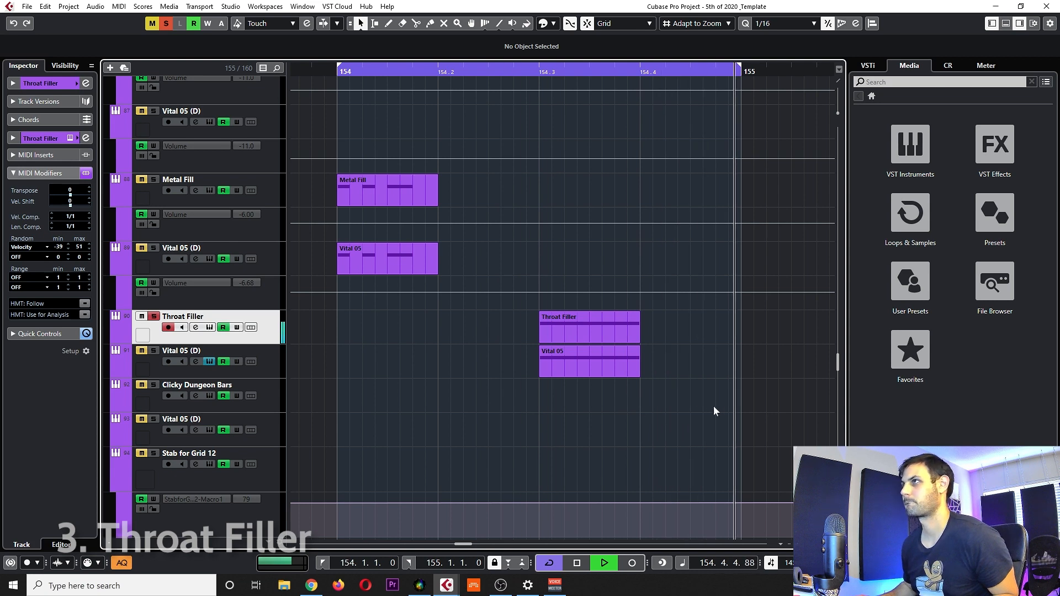
pyautogui.hscroll(1, 777, 430)
pyautogui.hscroll(-1, 769, 430)
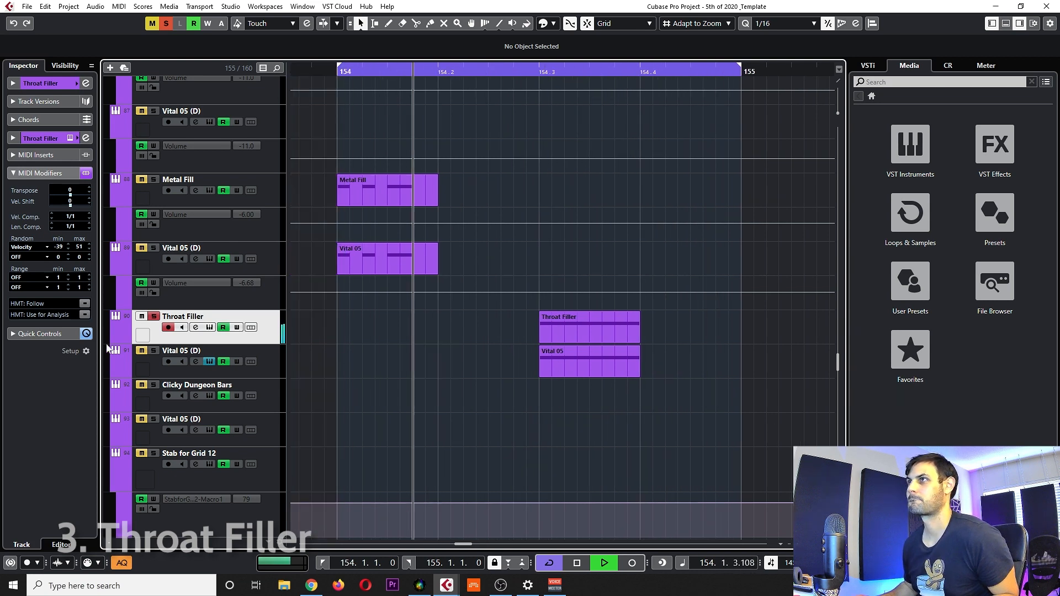
pyautogui.click(210, 327)
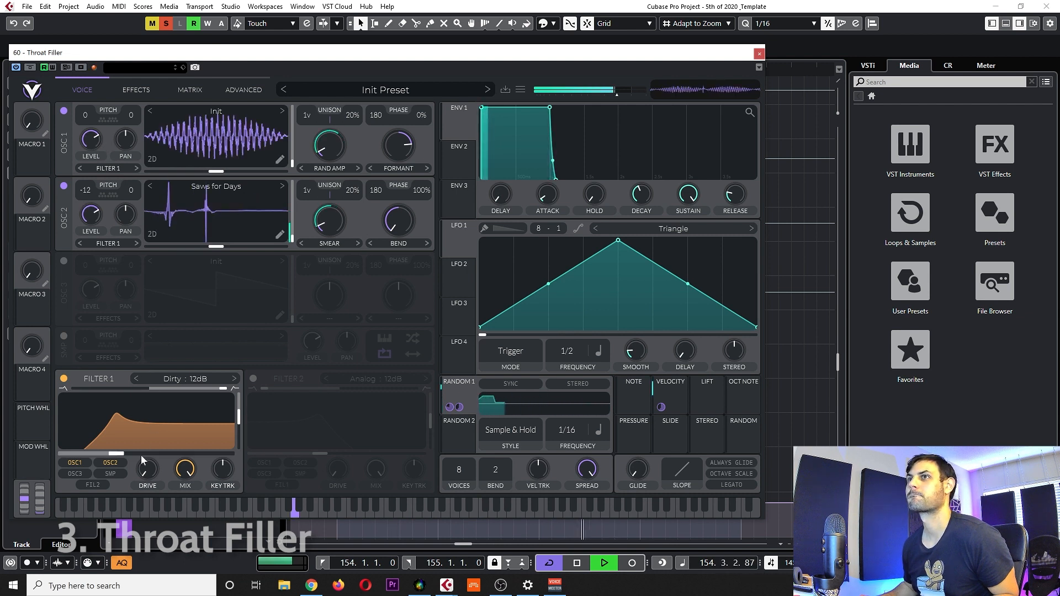
pyautogui.press('space')
pyautogui.moveTo(102, 448); pyautogui.dragTo(115, 443)
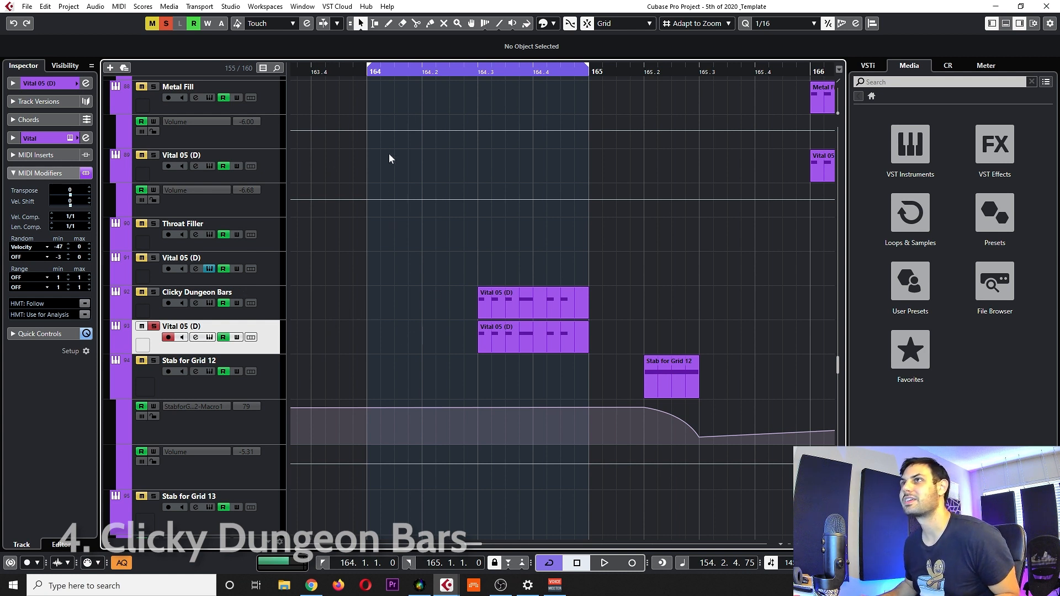
# In the Clicky Dungeon Bars synth, load the Water Razor wavetable in oscillator 1 and enable oscillator 2 with Squish Flange.
pyautogui.press('space')
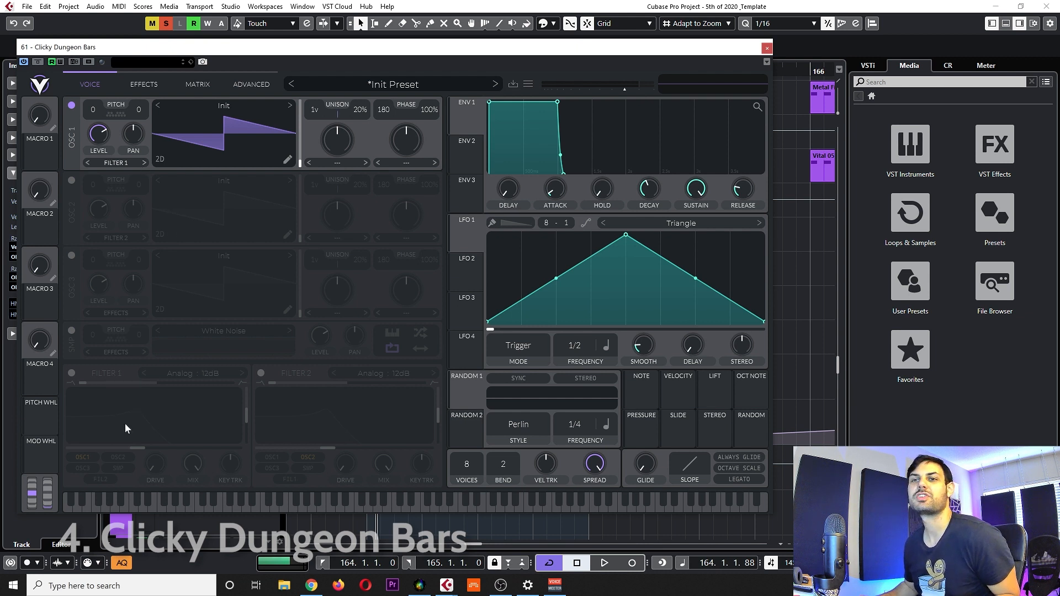
pyautogui.click(235, 111)
pyautogui.scroll(-5, 497, 248)
pyautogui.click(520, 308)
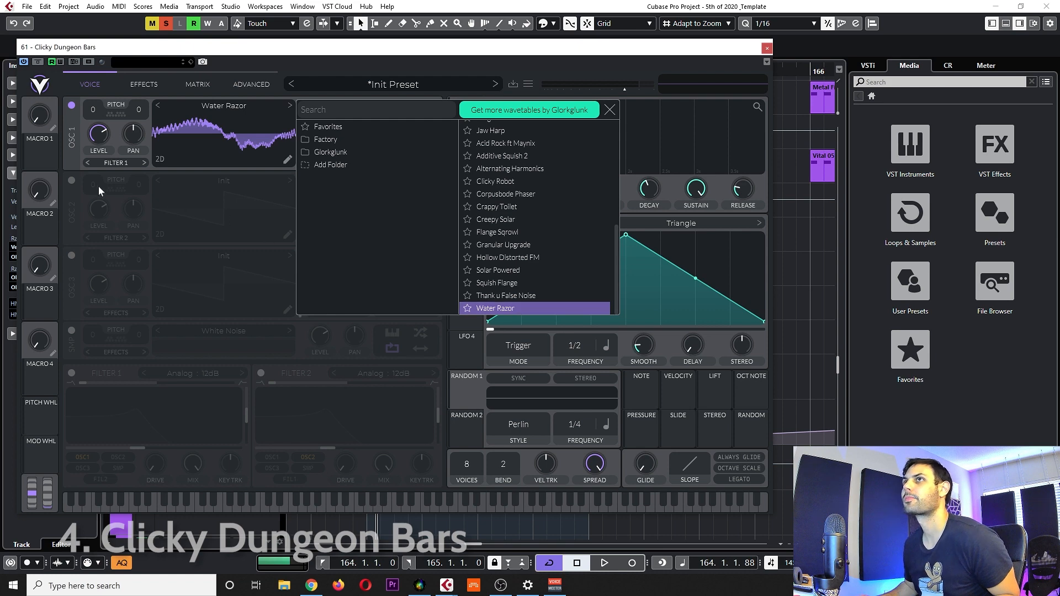
pyautogui.click(67, 175)
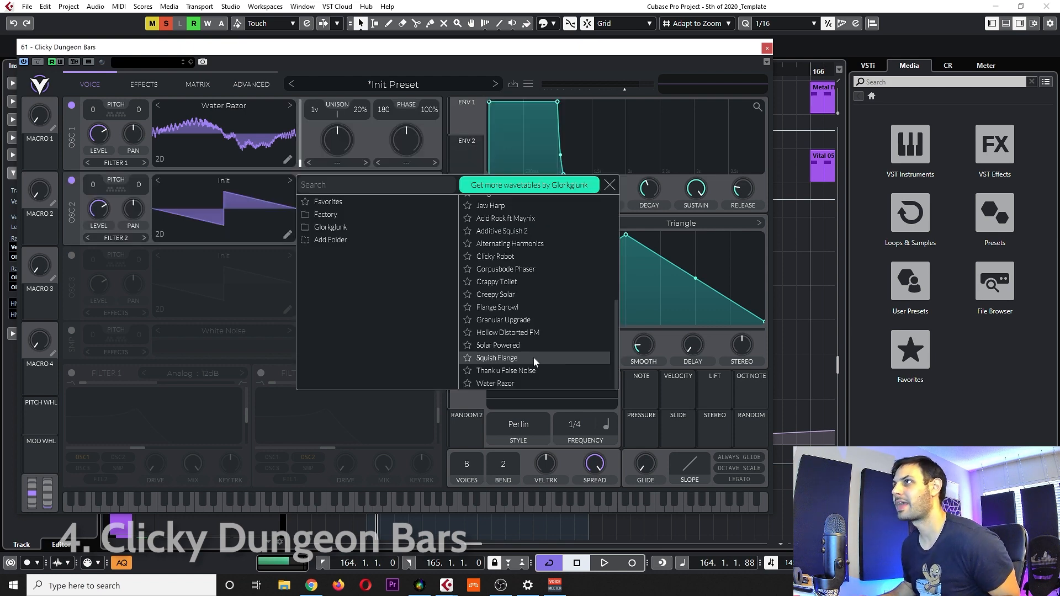
pyautogui.click(533, 356)
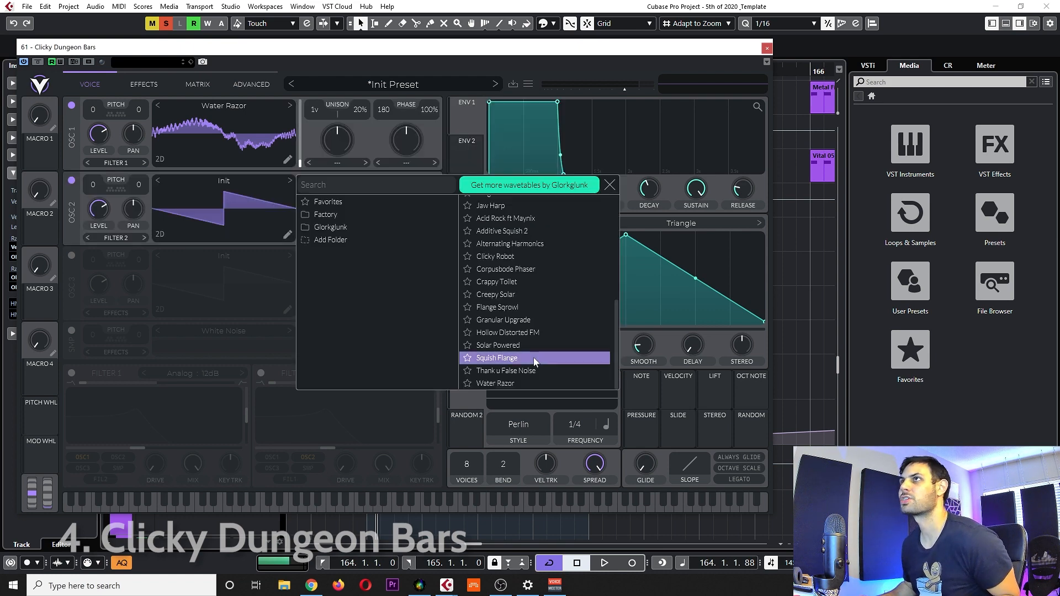
# Set both oscillators' phase randomization to 0%, and give oscillator 1 a Vocode spectral morph and Squeeze distortion.
pyautogui.moveTo(433, 108); pyautogui.dragTo(431, 153)
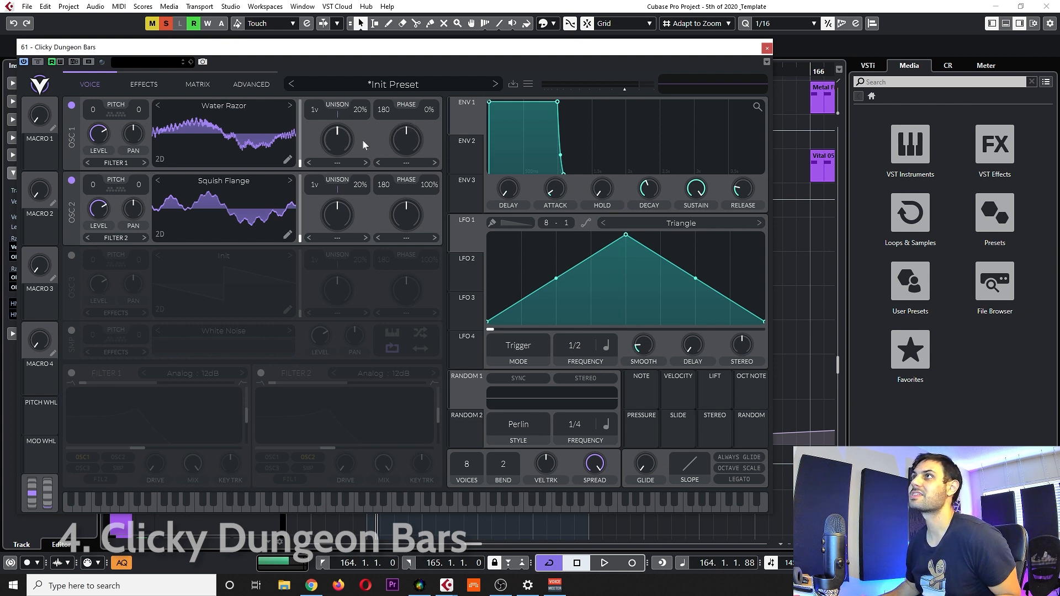
pyautogui.moveTo(432, 191); pyautogui.dragTo(398, 202)
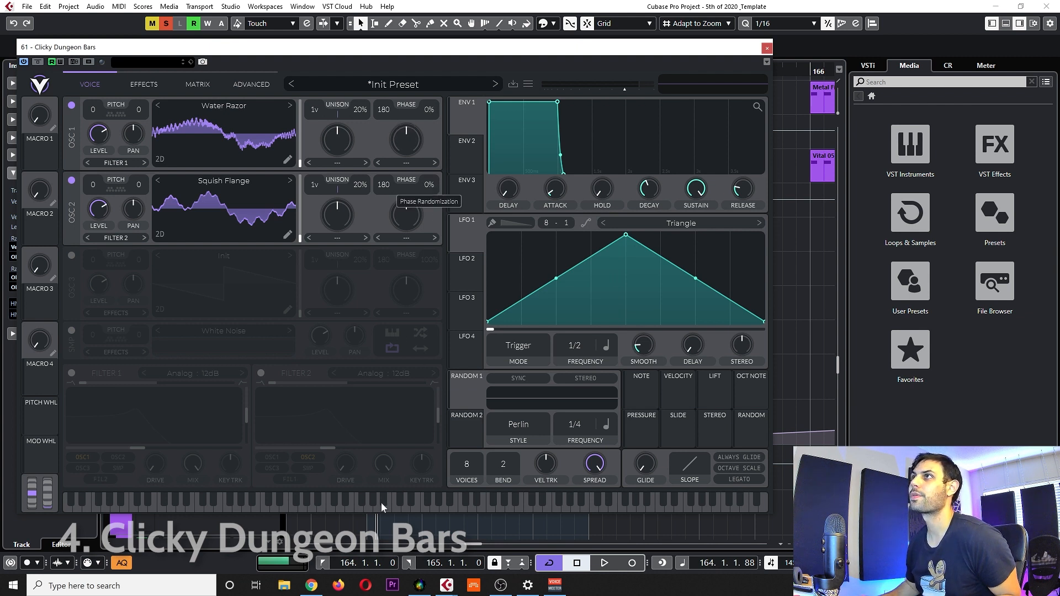
pyautogui.click(346, 162)
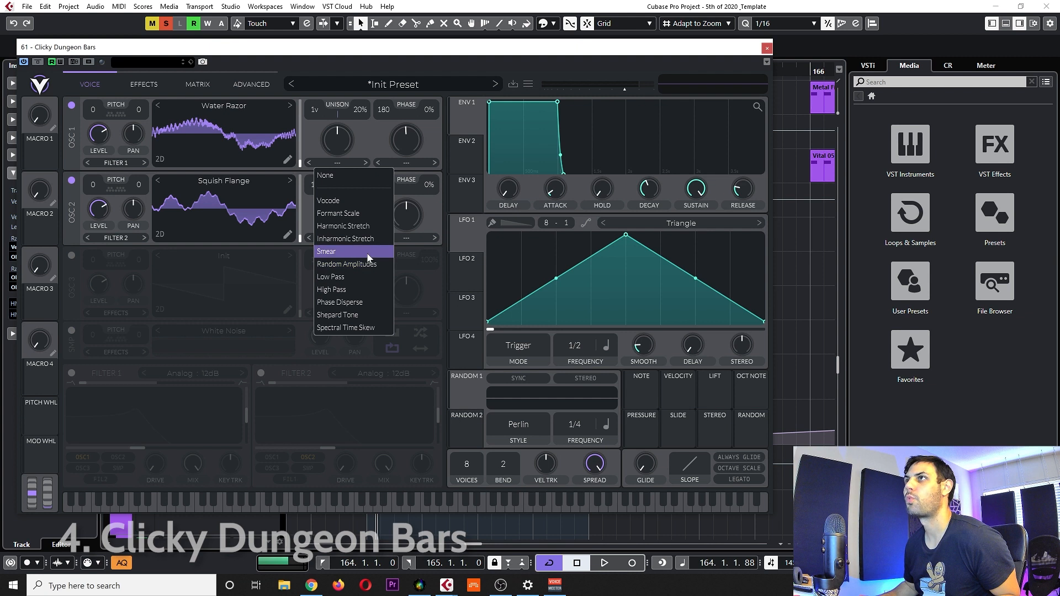
pyautogui.click(406, 162)
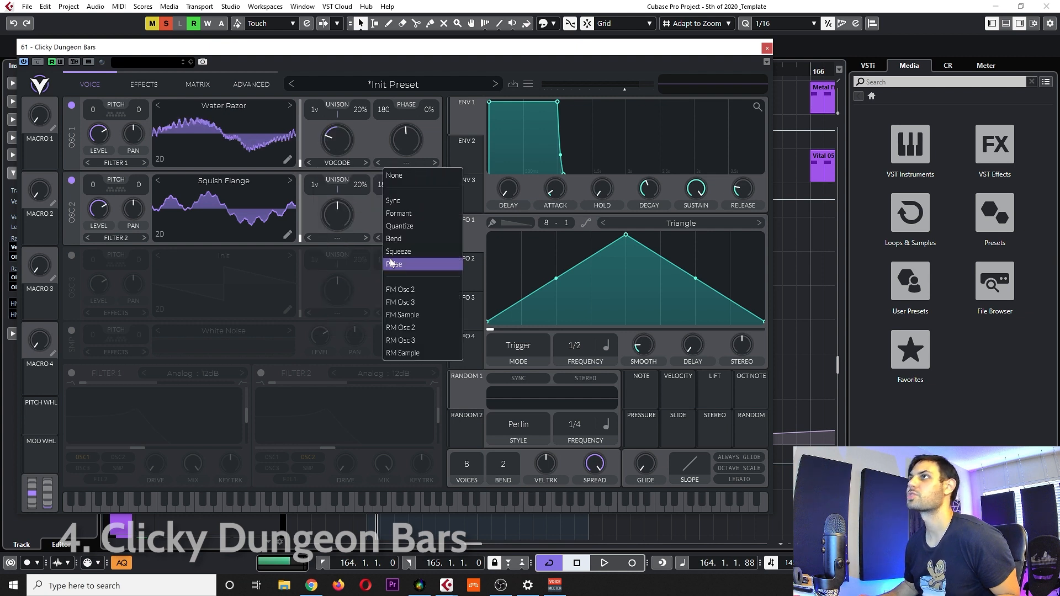
pyautogui.click(408, 252)
pyautogui.moveTo(407, 175); pyautogui.dragTo(396, 171)
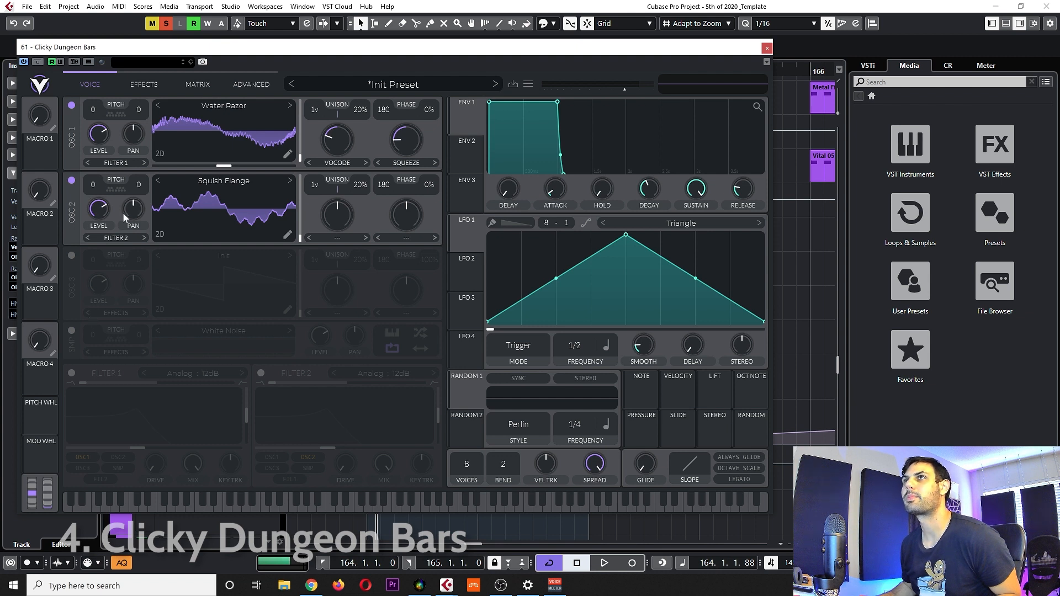
# Route both oscillators to Filter 1+2, and give oscillator 2 a raised Formant Scale morph and Quantize distortion.
pyautogui.click(145, 163)
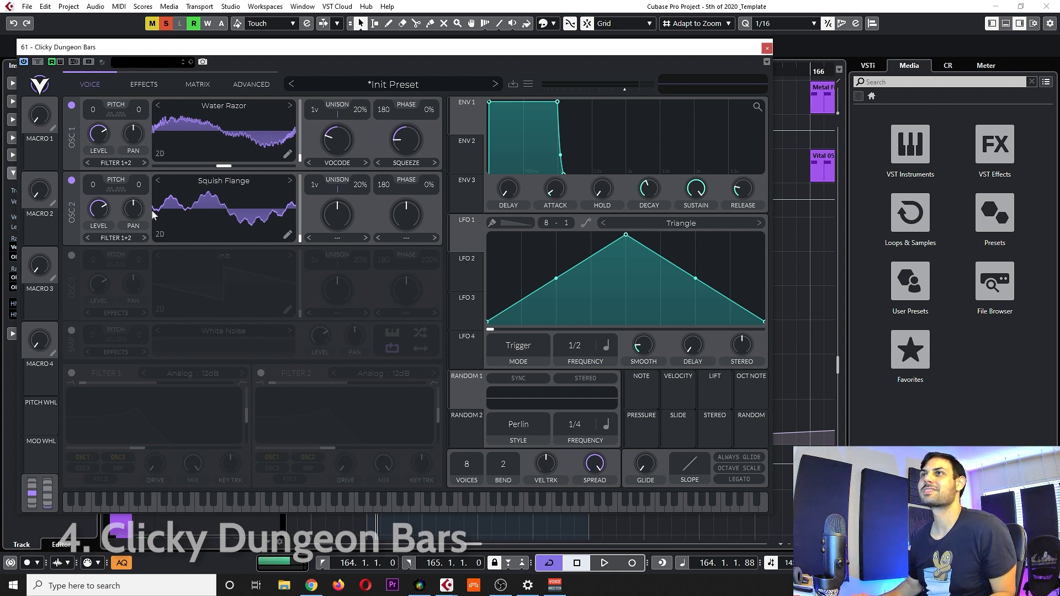
pyautogui.click(349, 237)
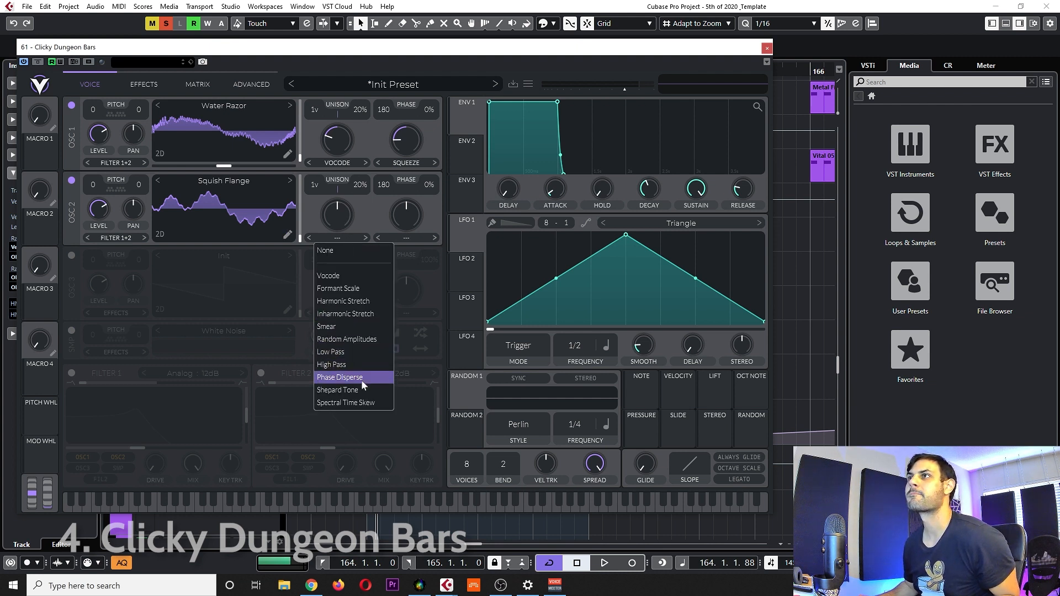
pyautogui.click(364, 288)
pyautogui.moveTo(340, 217); pyautogui.dragTo(343, 203)
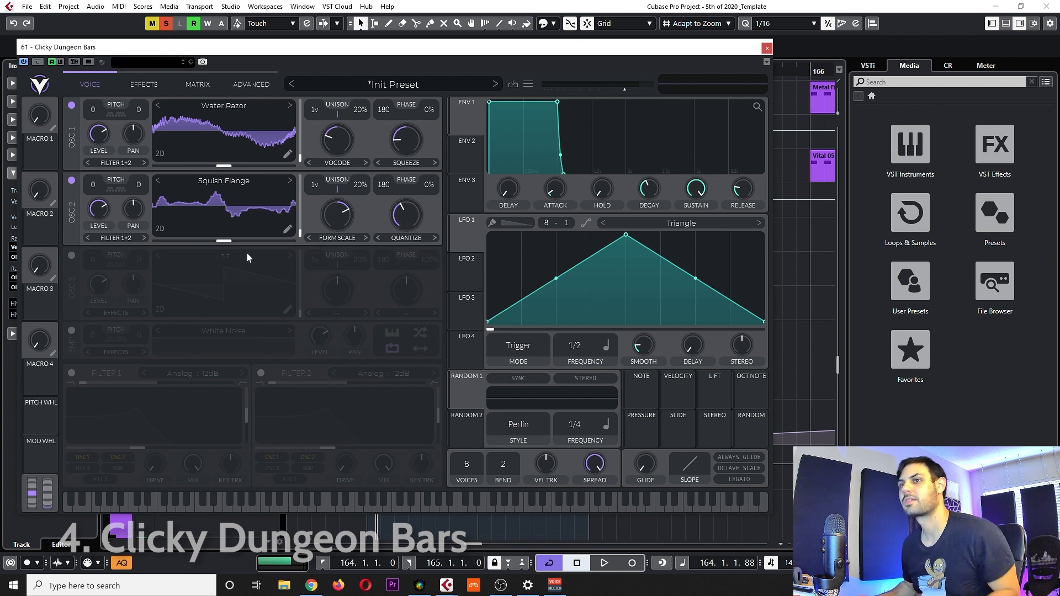
# Lower oscillator 1's distortion phase, raise oscillator 2's, and transpose oscillator 2 to -12.
pyautogui.moveTo(224, 166); pyautogui.dragTo(191, 170)
pyautogui.moveTo(222, 241); pyautogui.dragTo(270, 276)
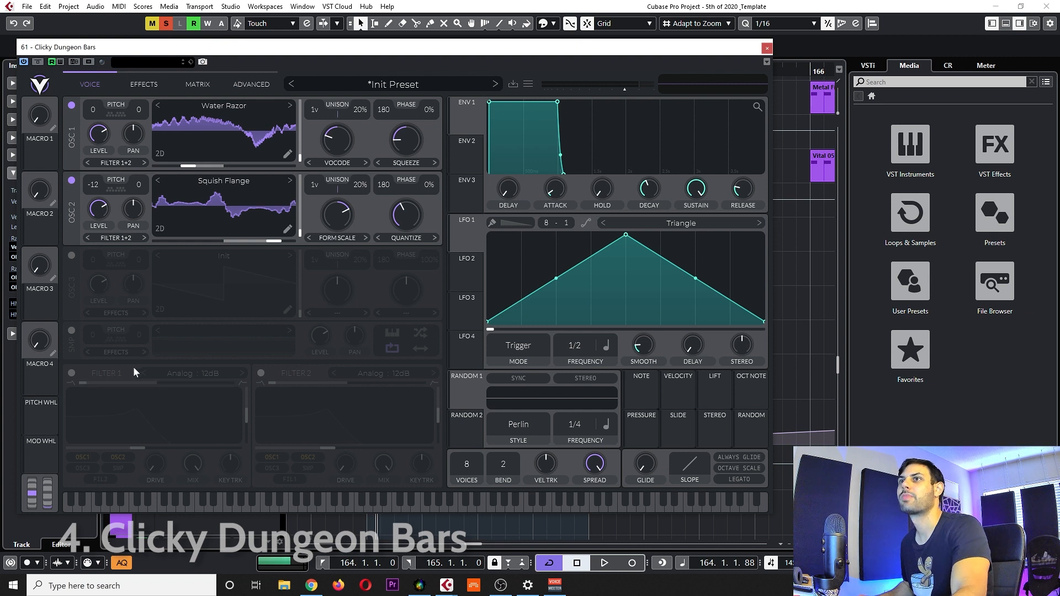
# Enable Filter 1 as a negative Phaser with a little added drive.
pyautogui.click(71, 372)
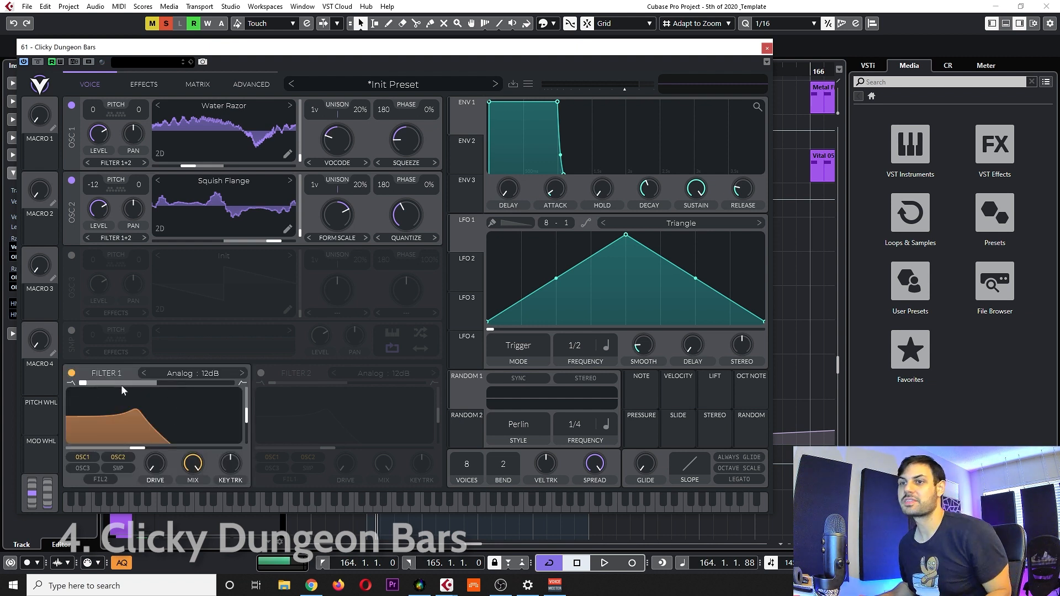
pyautogui.click(197, 380)
pyautogui.click(290, 463)
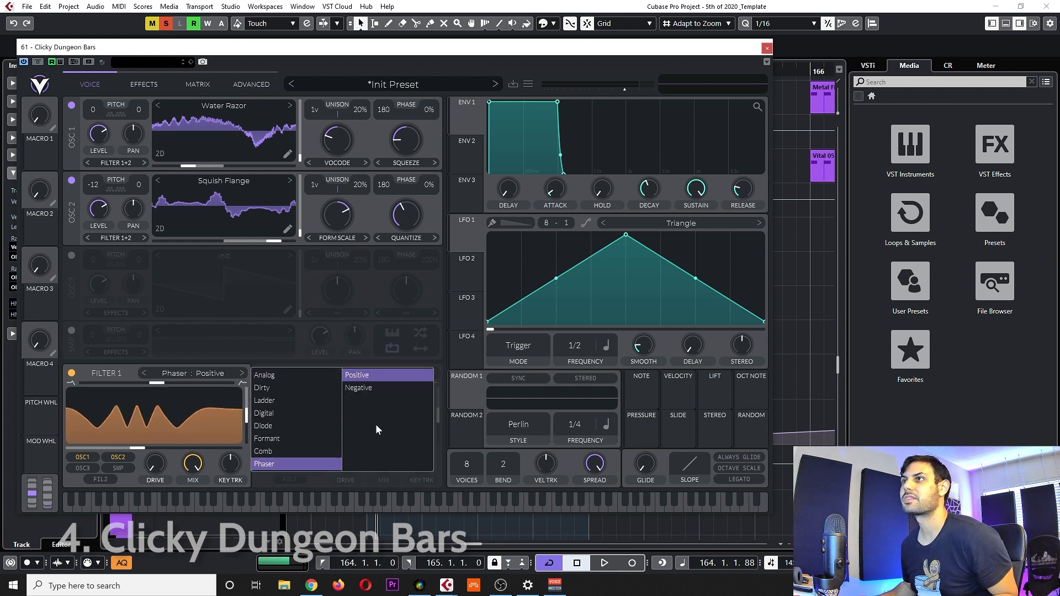
pyautogui.click(371, 389)
# Enable Filter 2 as Formant AOIE, reduce its peak to about 42%, and lower its vertical formant position and formant transpose.
pyautogui.click(260, 373)
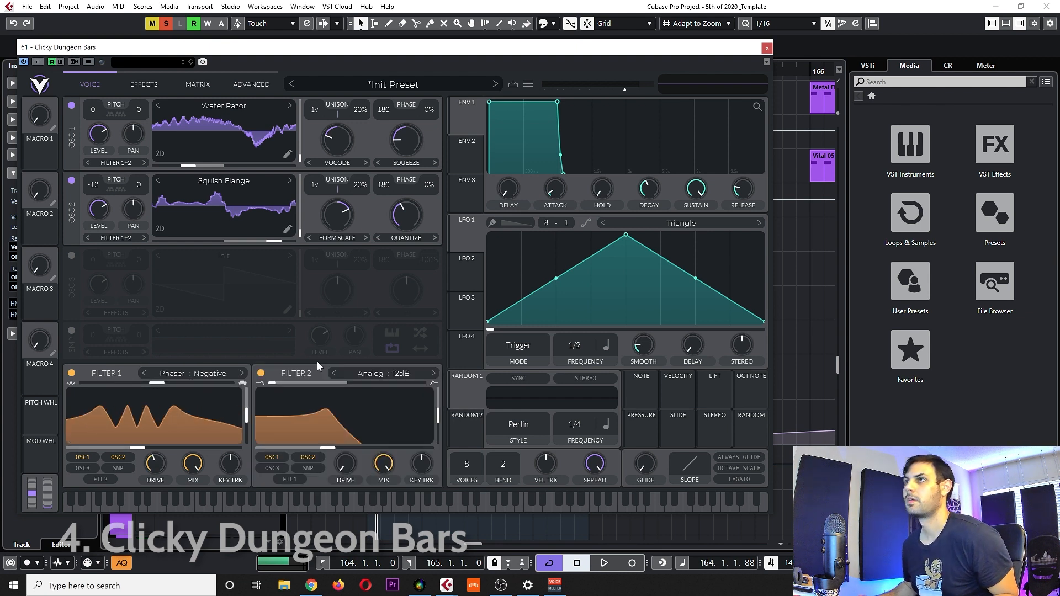
pyautogui.click(399, 373)
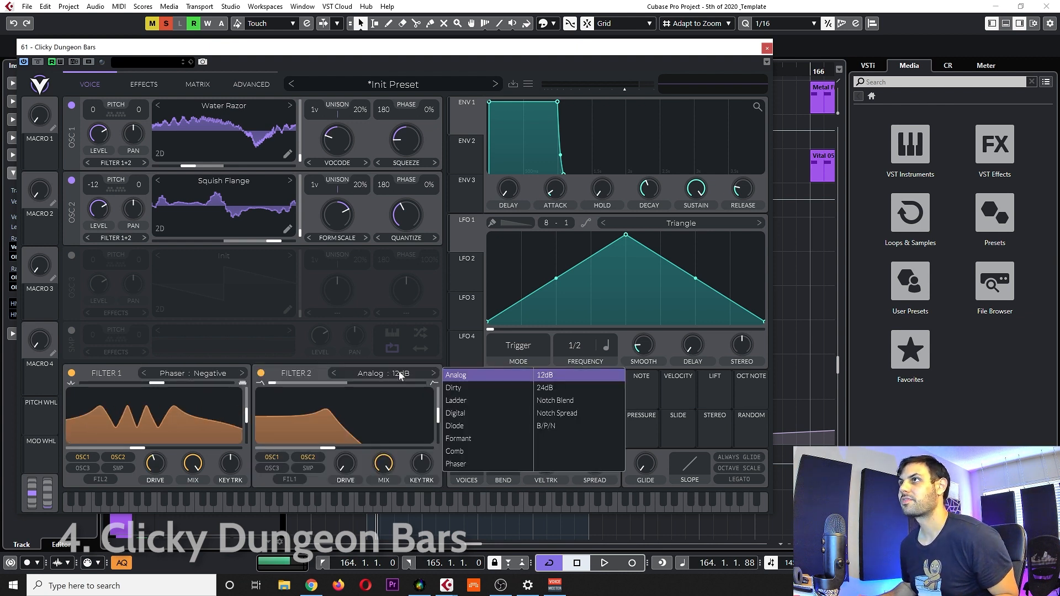
pyautogui.click(493, 439)
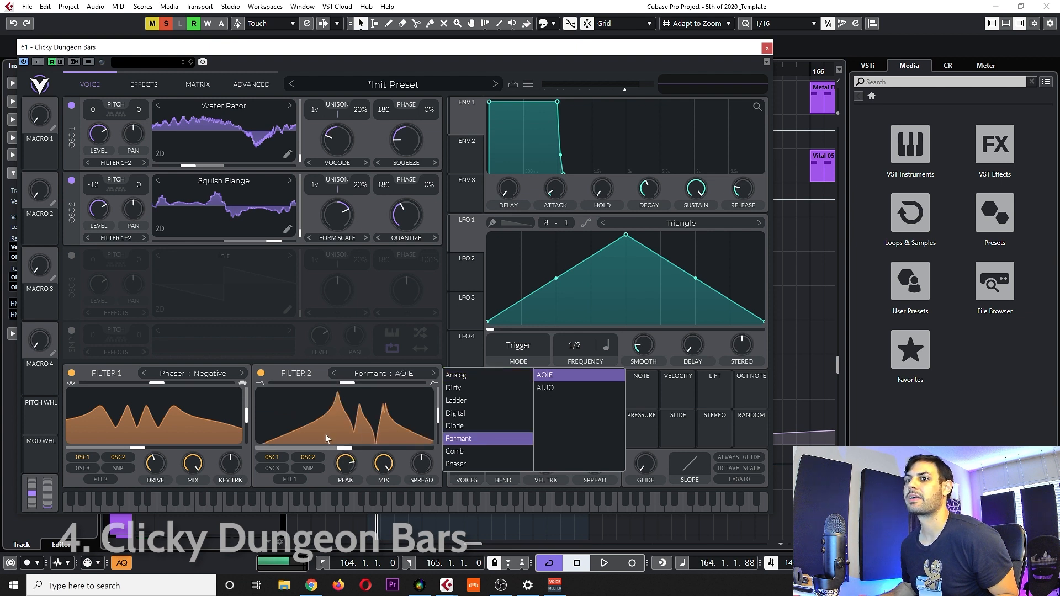
pyautogui.click(351, 449)
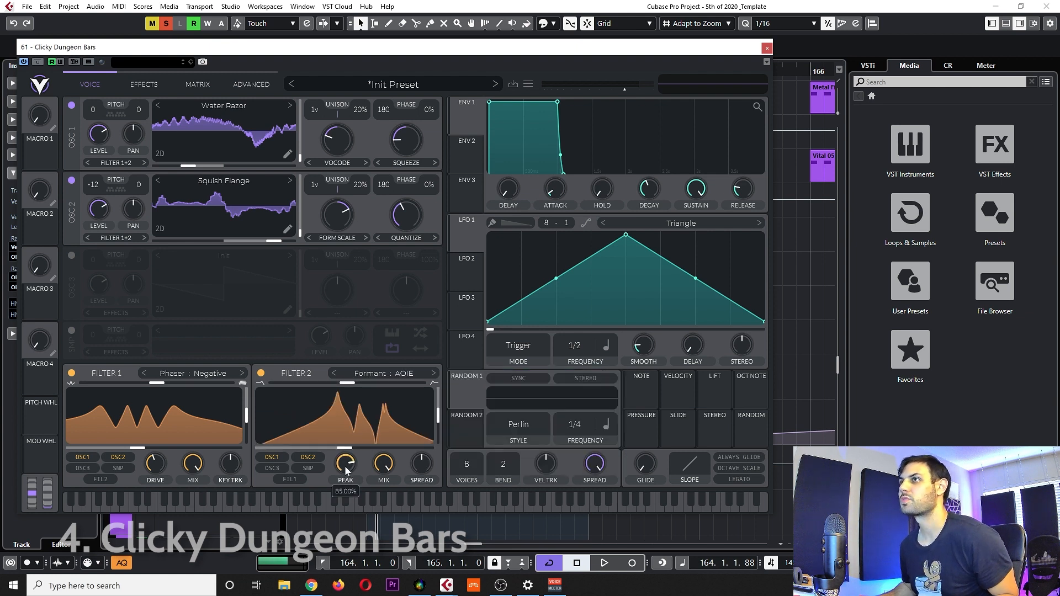
pyautogui.moveTo(344, 466); pyautogui.dragTo(337, 502)
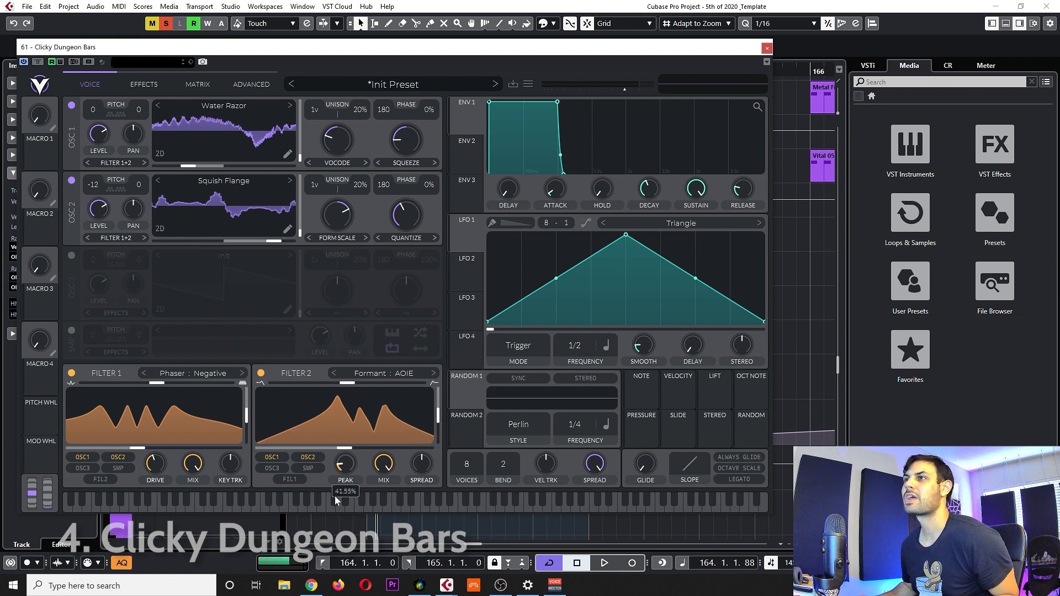
pyautogui.moveTo(437, 415); pyautogui.dragTo(443, 443)
pyautogui.moveTo(345, 386); pyautogui.dragTo(326, 397)
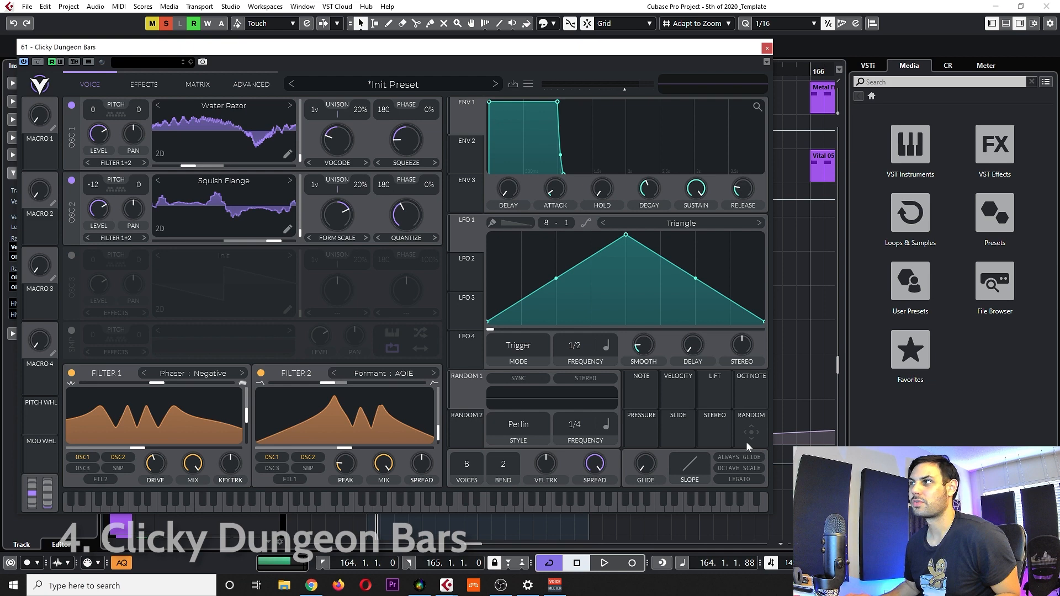
# Map the per-note Random source to Filter 1's cutoff and Filter 2's formant transpose, adjusting the modulation amounts.
pyautogui.moveTo(749, 436); pyautogui.dragTo(164, 436)
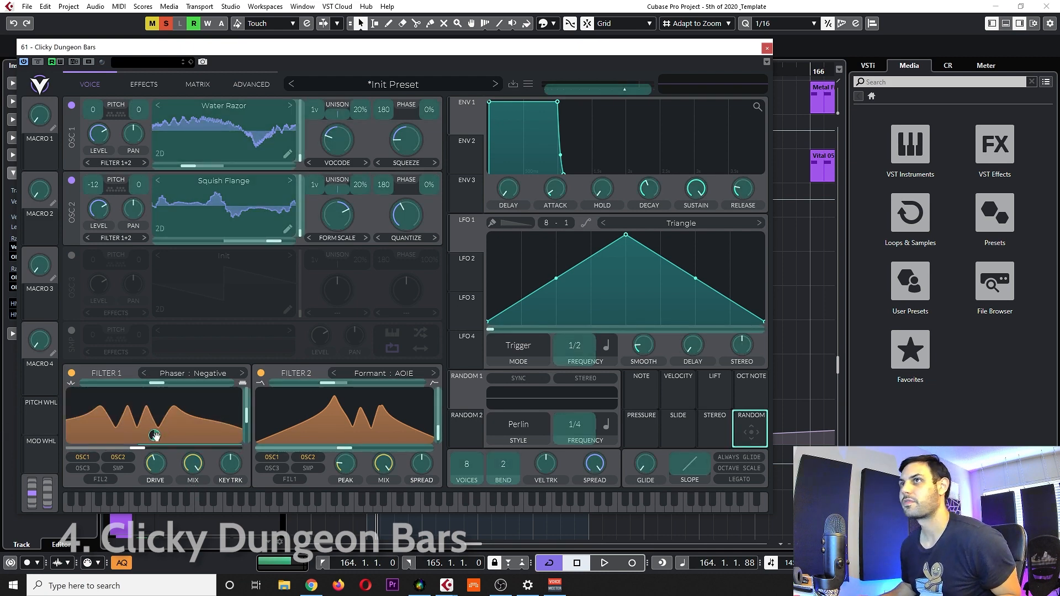
pyautogui.moveTo(154, 437); pyautogui.dragTo(154, 436)
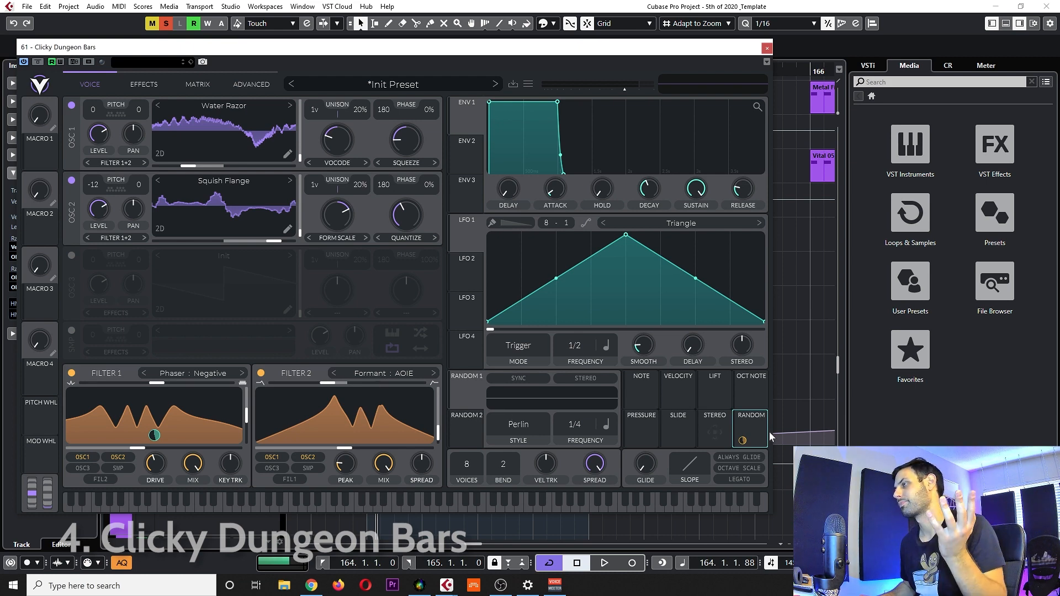
pyautogui.moveTo(743, 440); pyautogui.dragTo(351, 383)
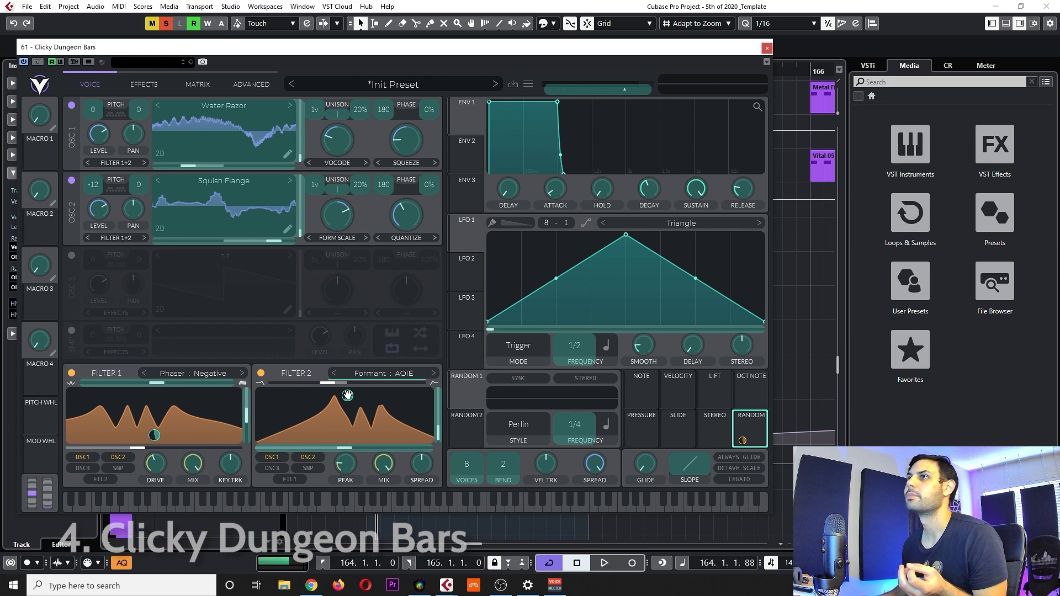
pyautogui.moveTo(347, 396); pyautogui.dragTo(325, 386)
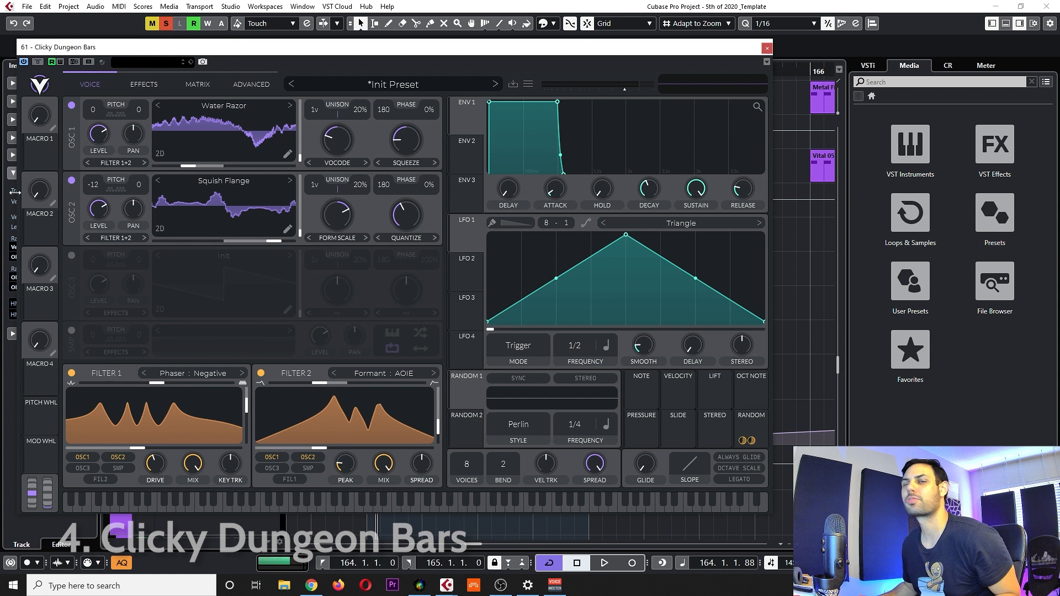
# Enable the distortion, flanger and delay effects, and reorder the chain so the delay follows the distortion and flanger.
pyautogui.click(139, 84)
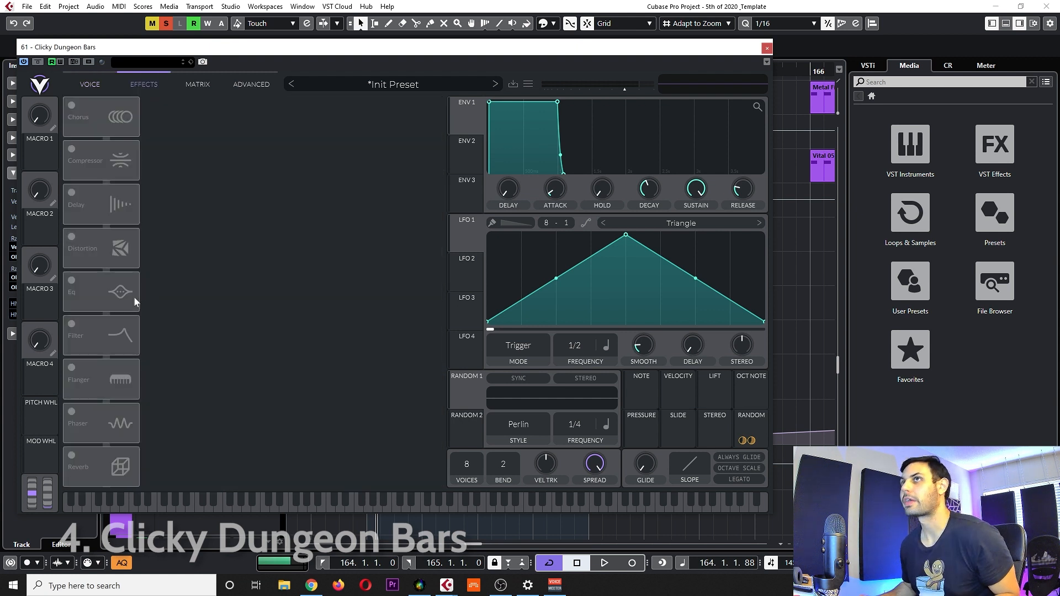
pyautogui.click(78, 240)
pyautogui.click(76, 376)
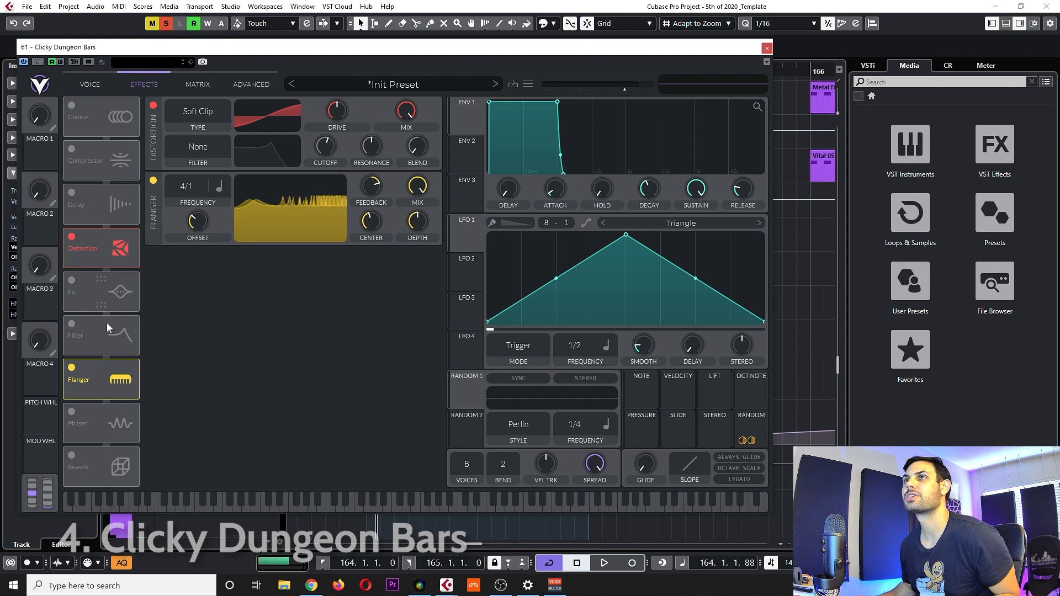
pyautogui.click(78, 192)
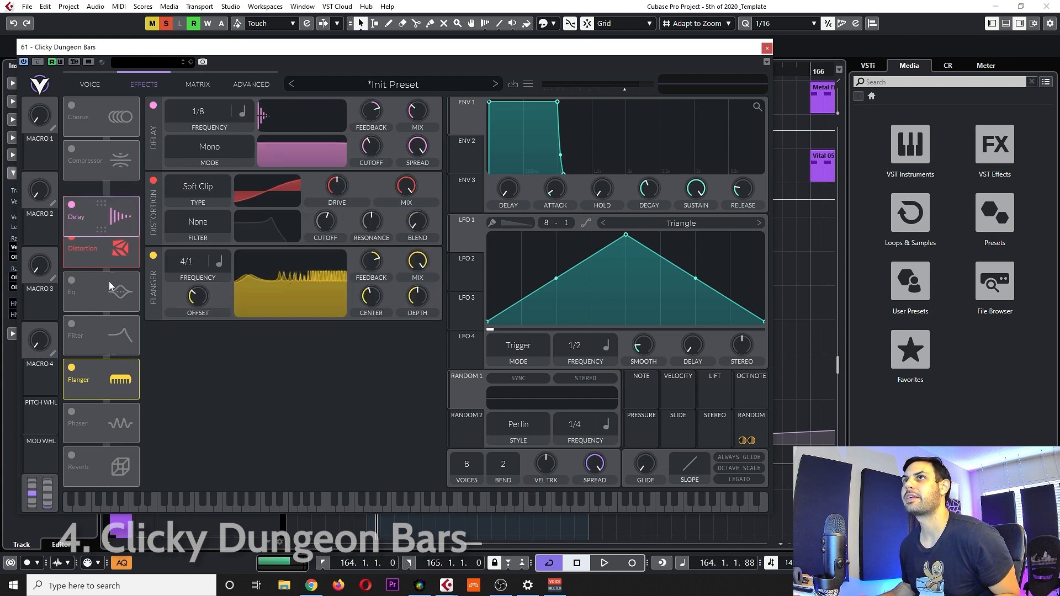
pyautogui.moveTo(108, 203); pyautogui.dragTo(111, 377)
pyautogui.moveTo(108, 341); pyautogui.dragTo(113, 250)
pyautogui.moveTo(101, 373); pyautogui.dragTo(122, 292)
# Change the distortion type, raise its drive, and reduce its mix.
pyautogui.click(197, 112)
pyautogui.click(218, 167)
pyautogui.moveTo(337, 111); pyautogui.dragTo(337, 96)
pyautogui.moveTo(405, 114); pyautogui.dragTo(404, 150)
# Adjust the flanger's frequency, raise its feedback slightly, and reduce its mix.
pyautogui.moveTo(189, 180); pyautogui.dragTo(187, 182)
pyautogui.rightClick(186, 189)
pyautogui.moveTo(371, 186); pyautogui.dragTo(371, 180)
pyautogui.moveTo(417, 187); pyautogui.dragTo(418, 243)
# Change the delay's mode and tempo-synced frequency, and narrow its filter spread while raising the filter cutoff.
pyautogui.click(198, 297)
pyautogui.click(205, 349)
pyautogui.click(202, 263)
pyautogui.moveTo(224, 262); pyautogui.dragTo(224, 251)
pyautogui.click(247, 261)
pyautogui.click(252, 304)
pyautogui.moveTo(417, 297); pyautogui.dragTo(417, 351)
pyautogui.moveTo(371, 297); pyautogui.dragTo(371, 265)
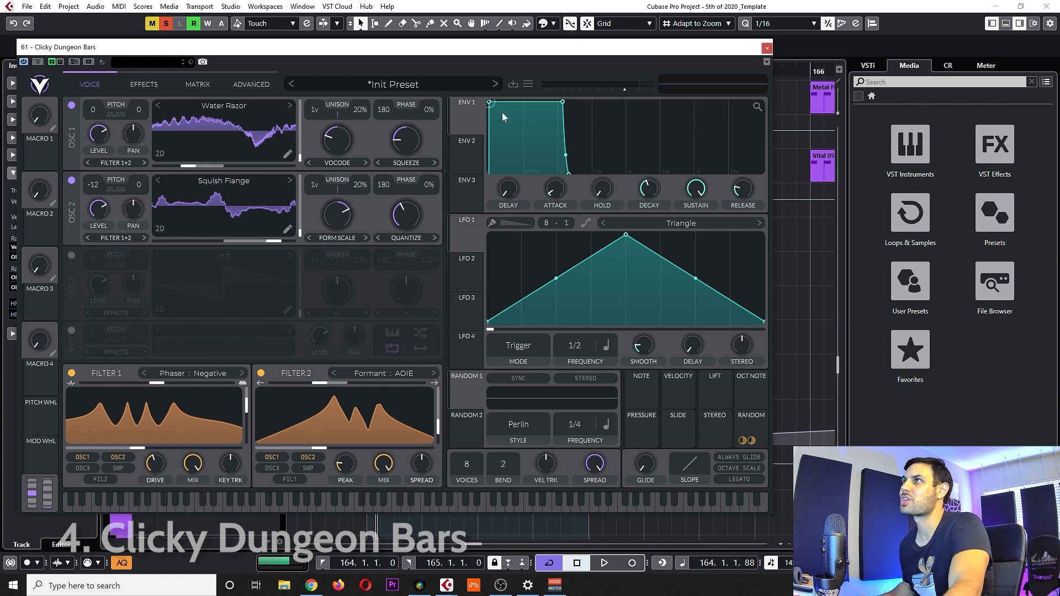
# Reshape envelope 1 into a short decay with no sustain, bending the decay curve.
pyautogui.moveTo(555, 105); pyautogui.dragTo(524, 200)
pyautogui.moveTo(508, 155); pyautogui.dragTo(522, 172)
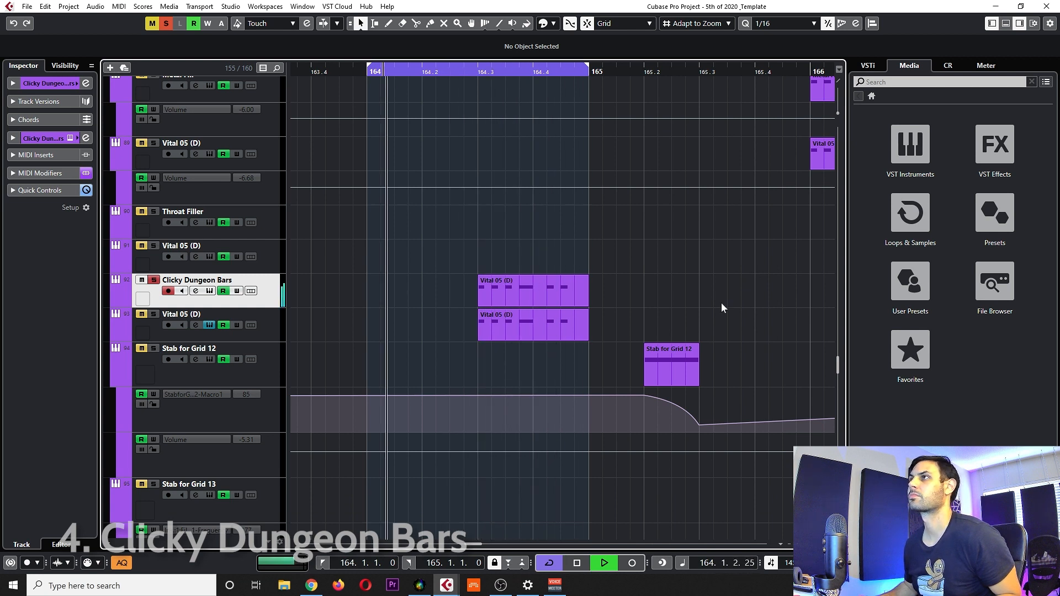
# Expand the Clicky Dungeon Bars track's instrument channel settings.
pyautogui.click(15, 138)
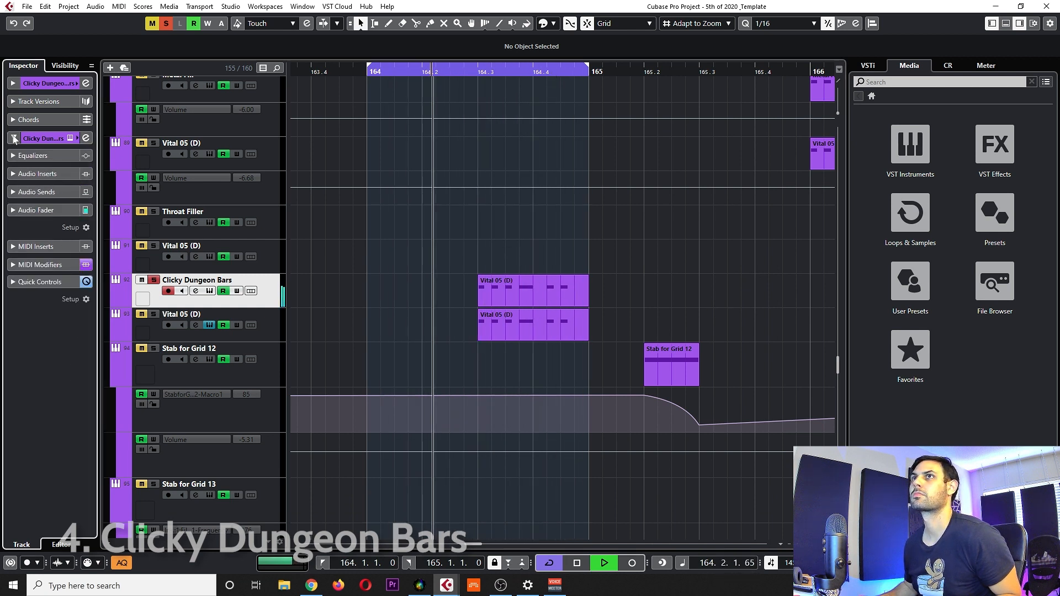